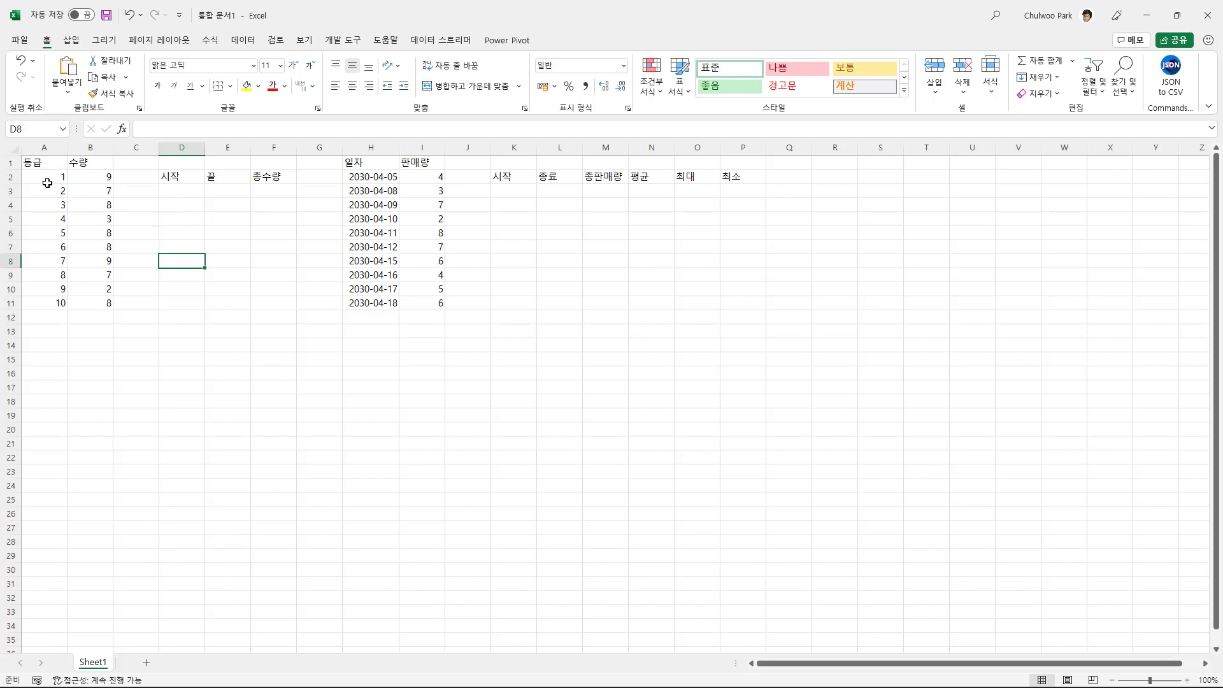
# Examine the grades in A2:A11 and quantities in B2:B11, including the quantities for grades 2 to 5 and 4 to 7.
pyautogui.moveTo(46, 179); pyautogui.dragTo(46, 315)
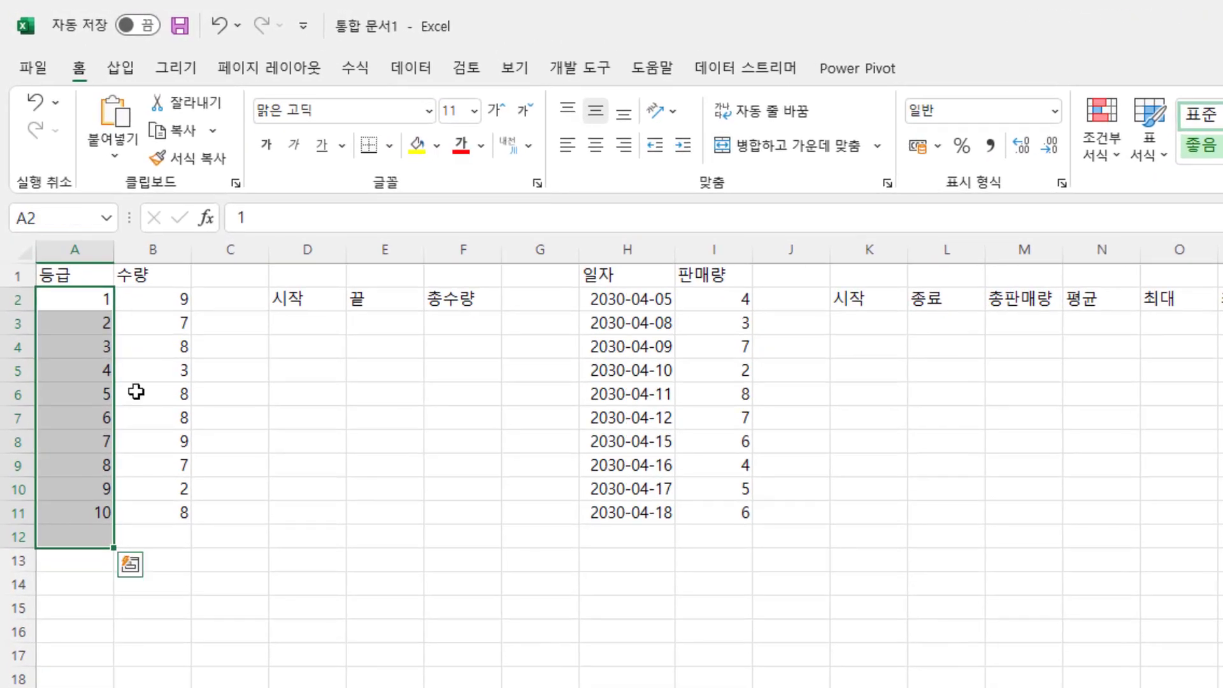
pyautogui.moveTo(172, 303); pyautogui.dragTo(152, 503)
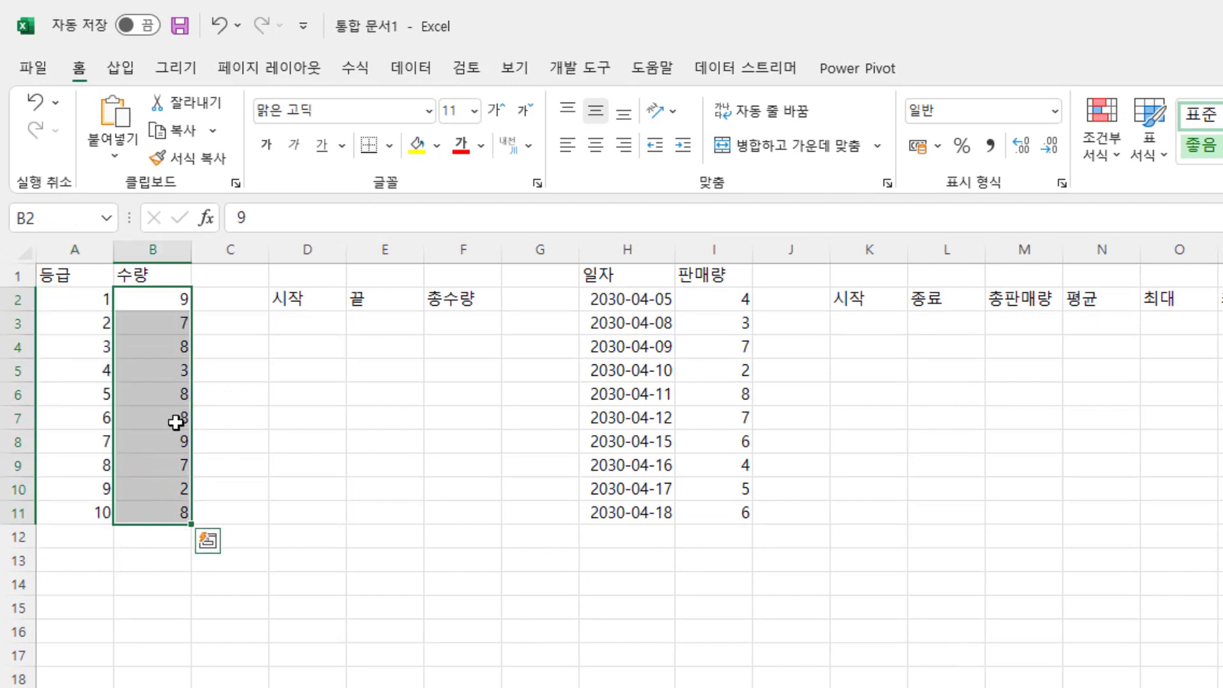
pyautogui.click(77, 327)
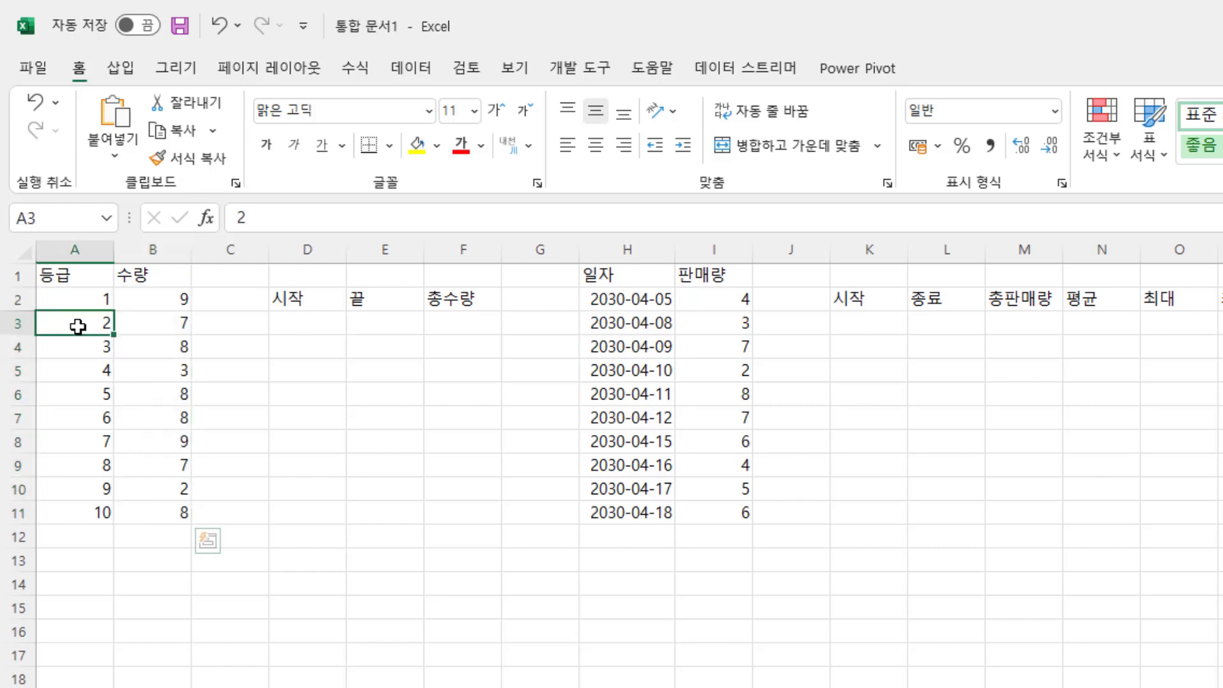
pyautogui.moveTo(78, 327); pyautogui.dragTo(76, 389)
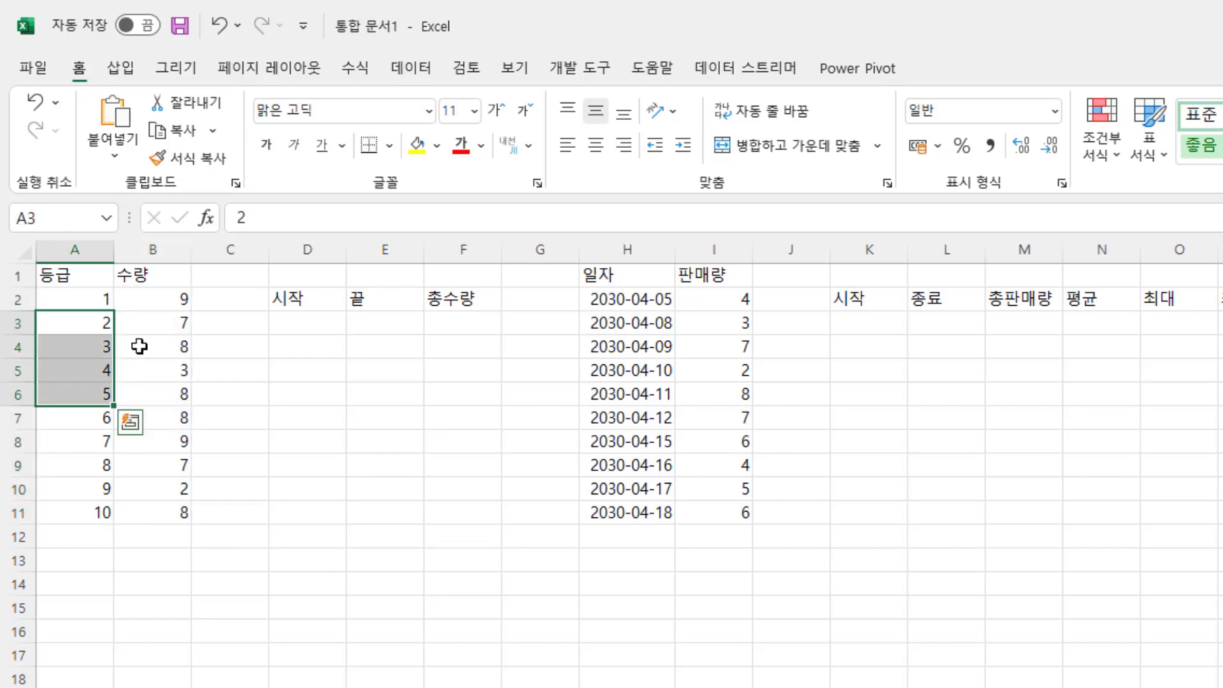
pyautogui.moveTo(170, 325); pyautogui.dragTo(168, 393)
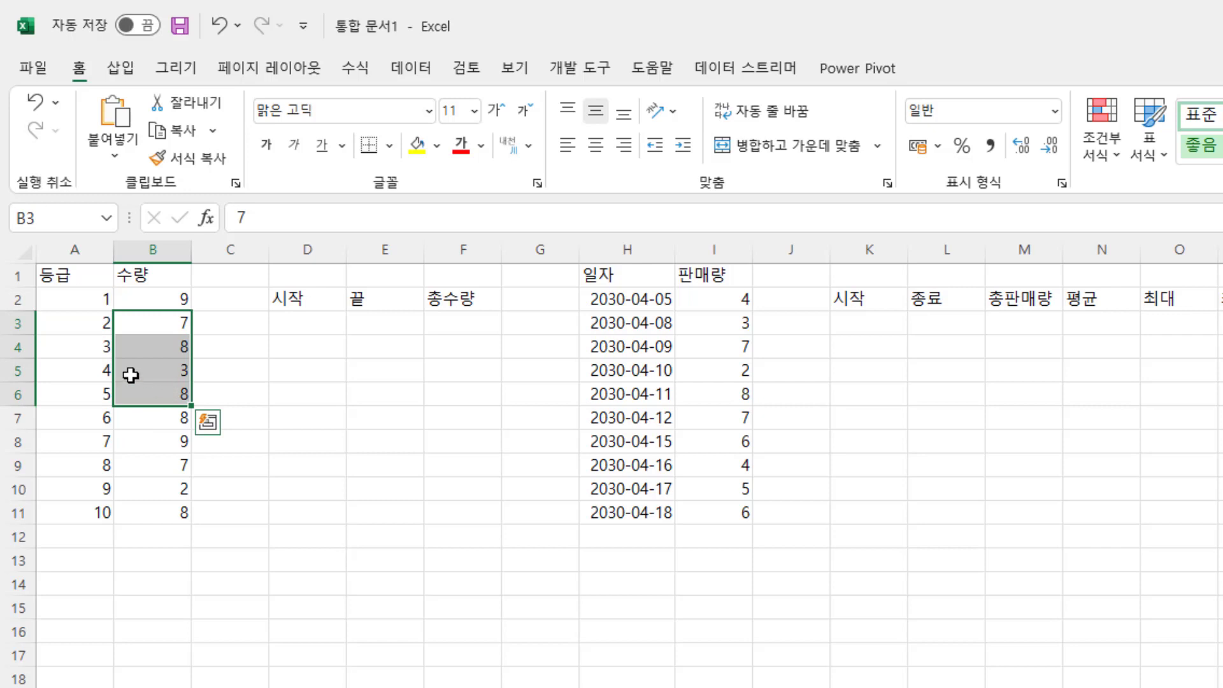
pyautogui.click(87, 397)
pyautogui.click(172, 397)
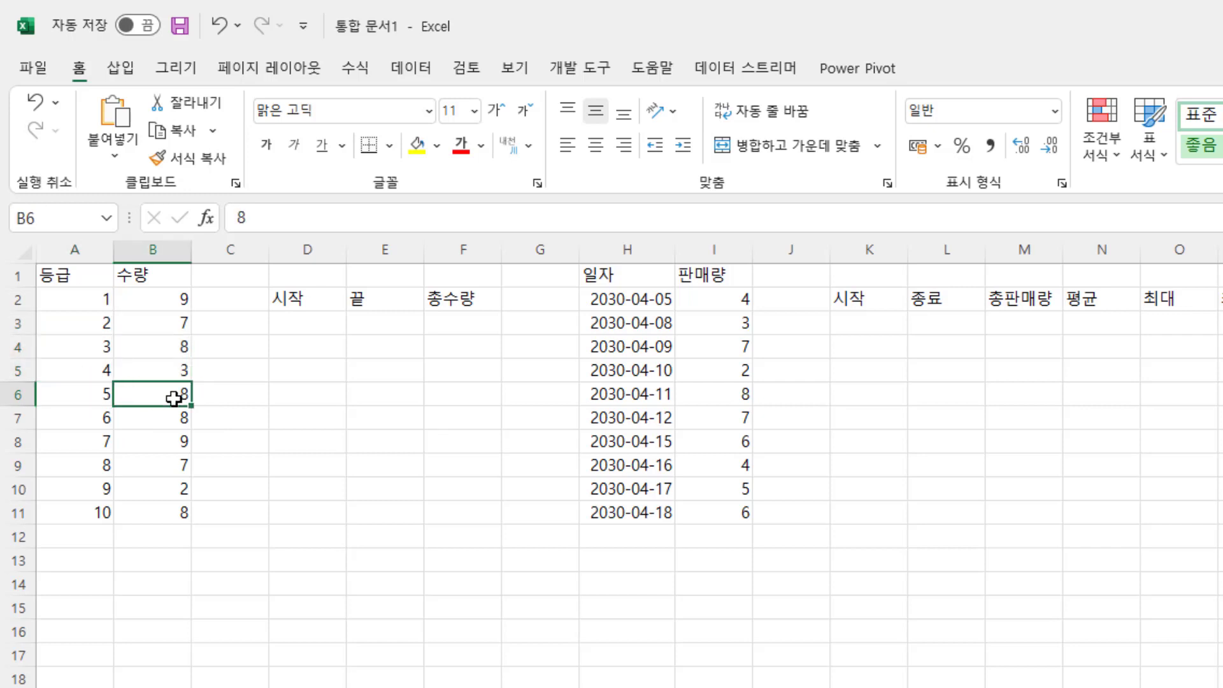
pyautogui.moveTo(93, 298); pyautogui.dragTo(89, 511)
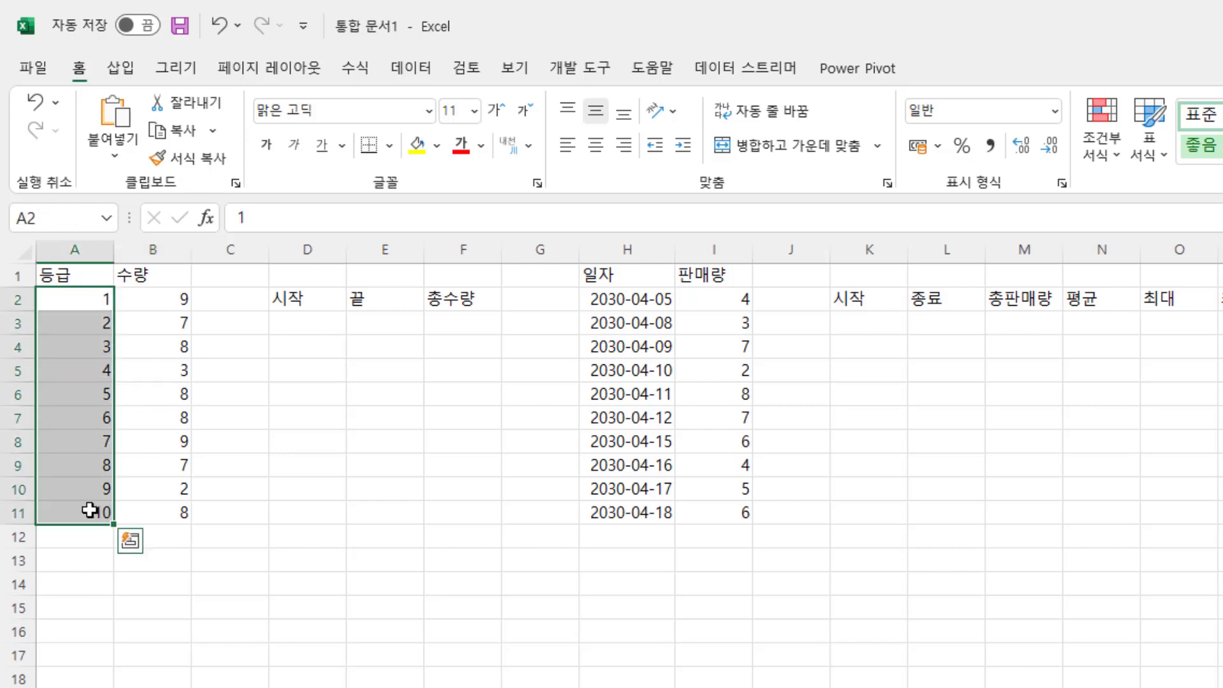
pyautogui.click(168, 511)
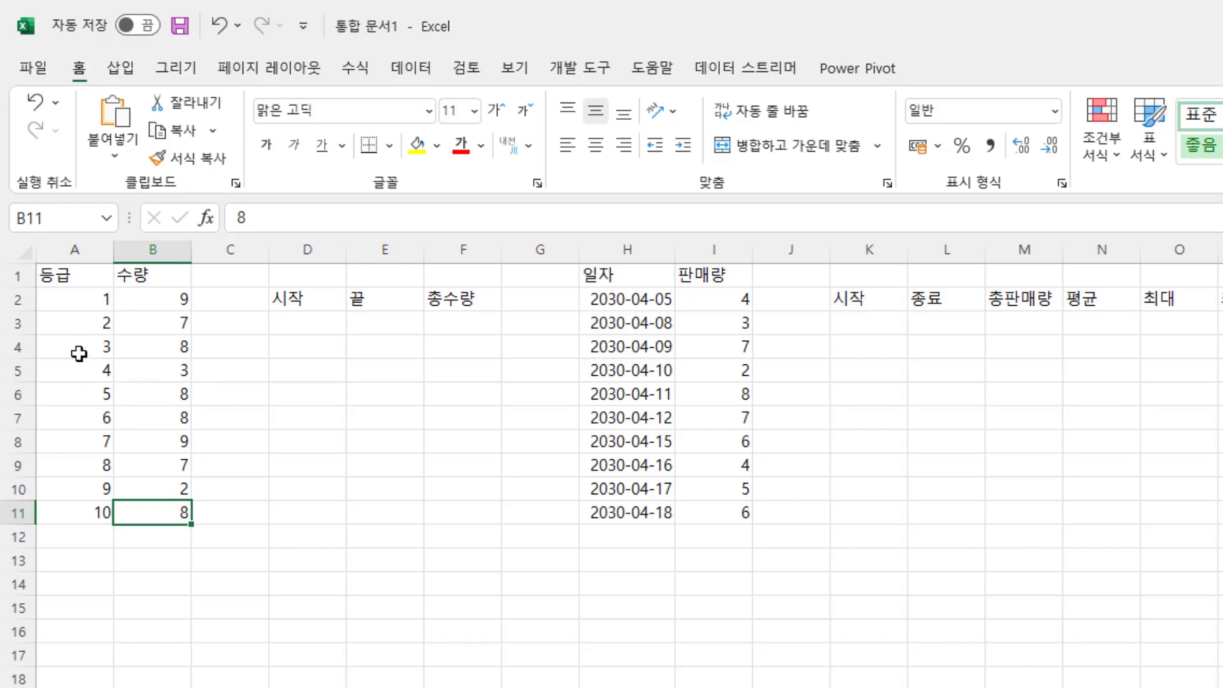
pyautogui.click(304, 318)
pyautogui.click(90, 376)
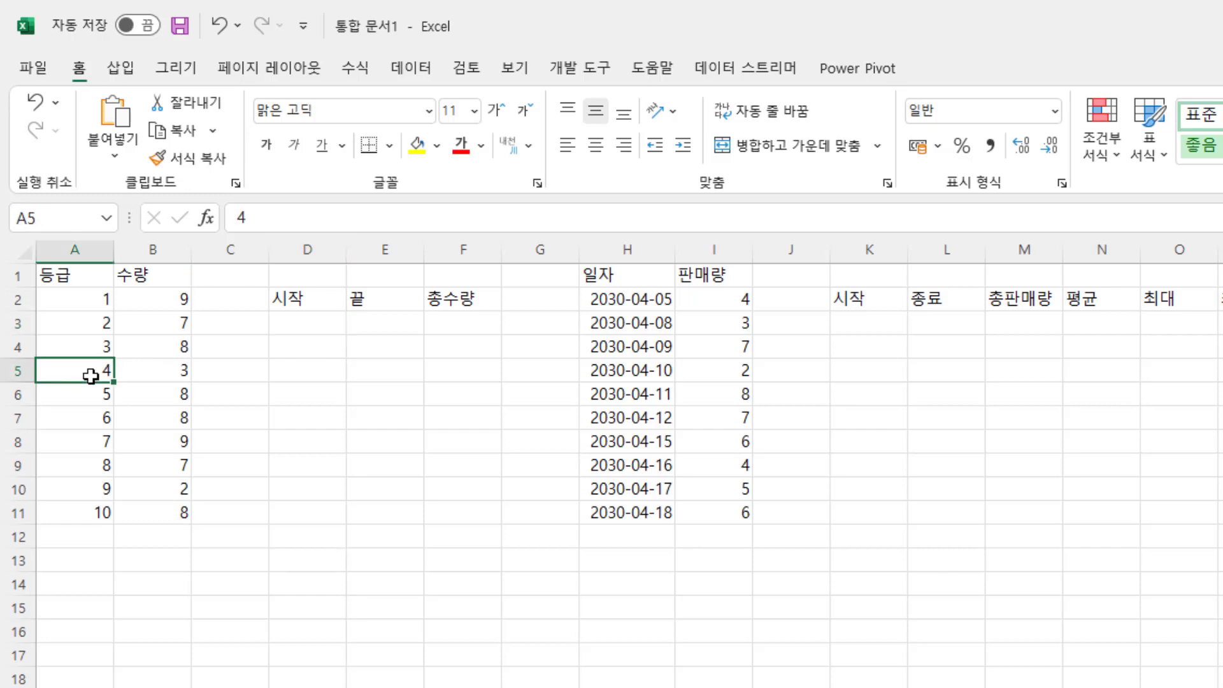
pyautogui.moveTo(91, 376); pyautogui.dragTo(90, 444)
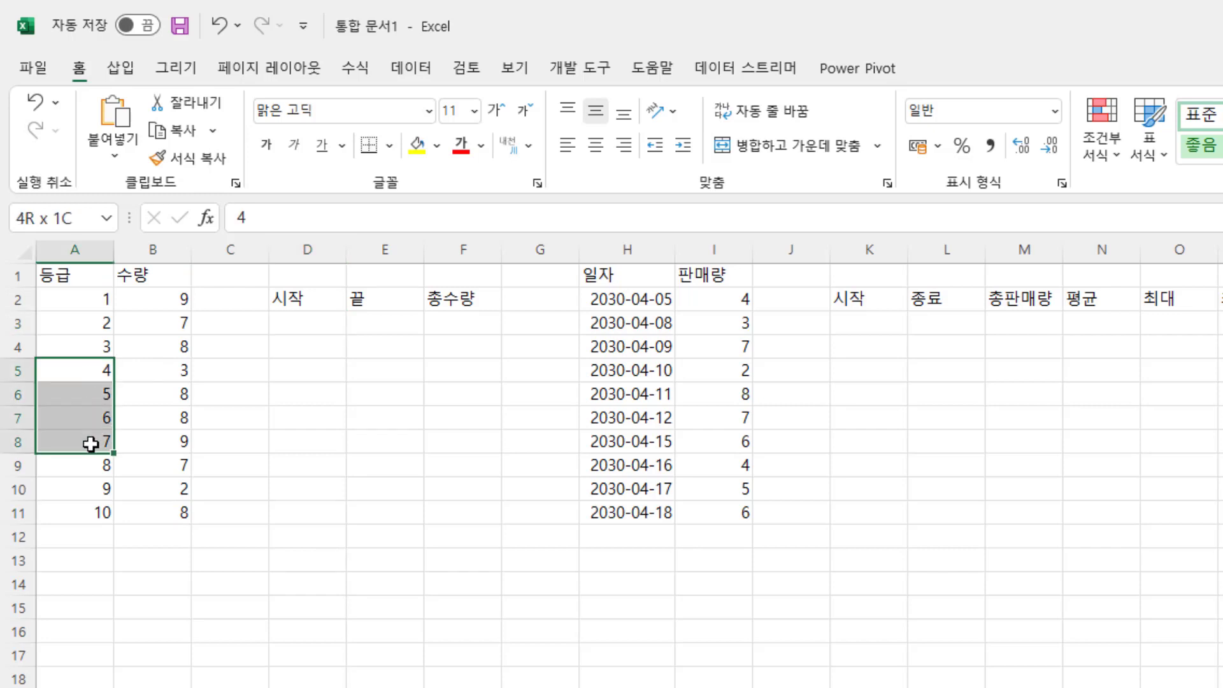
pyautogui.moveTo(166, 374); pyautogui.dragTo(168, 435)
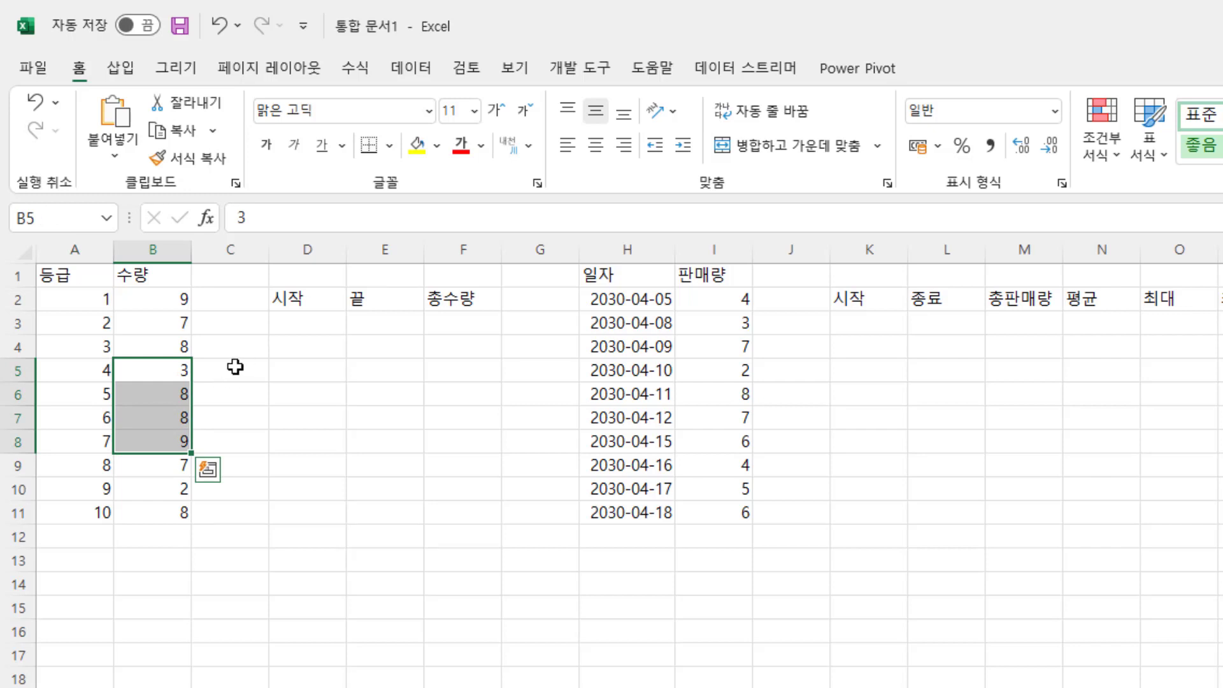
# Enter start grade 1 in D3 and end grade 2 in E3.
pyautogui.click(309, 323)
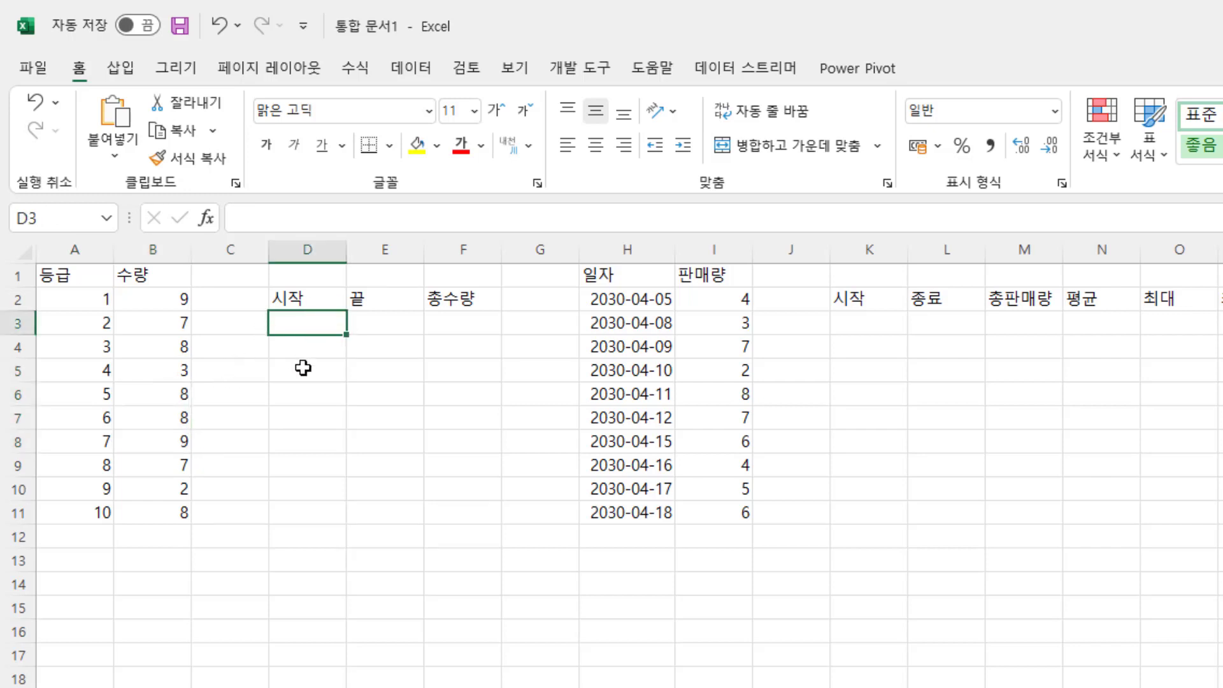
pyautogui.write('1')
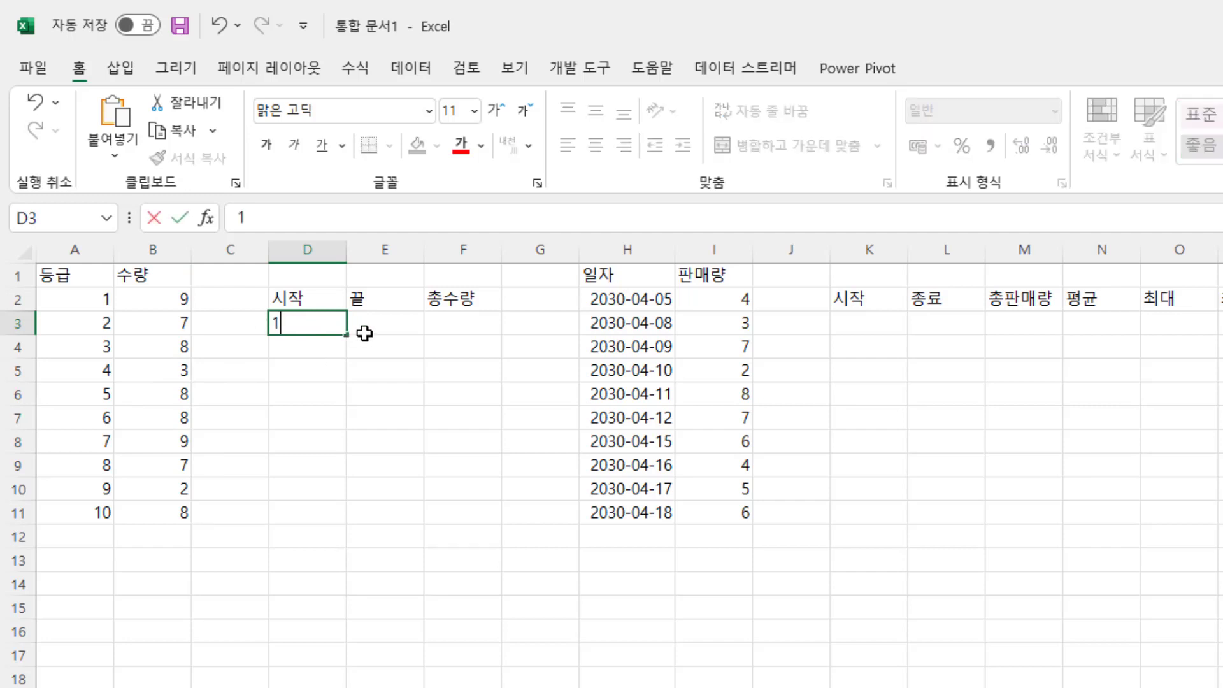
pyautogui.click(364, 331)
pyautogui.write('2')
pyautogui.click(376, 372)
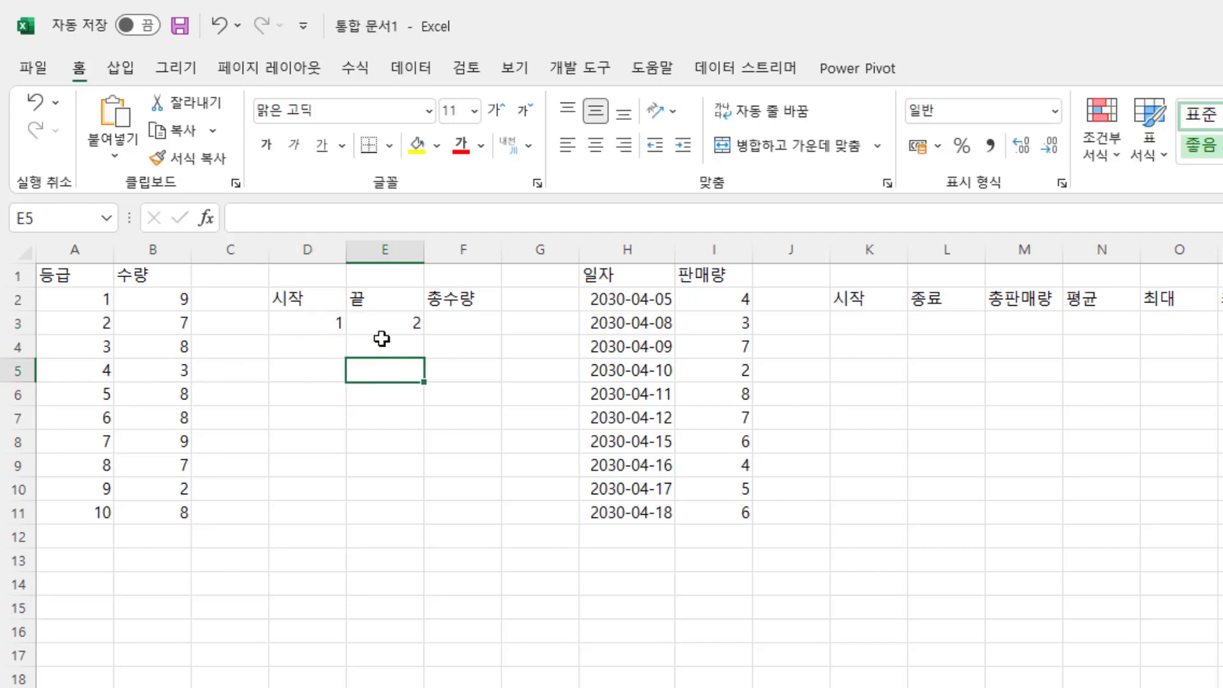
# Compare the start and end grades in row 3 with the matching grade and quantity cells in columns A and B.
pyautogui.click(481, 320)
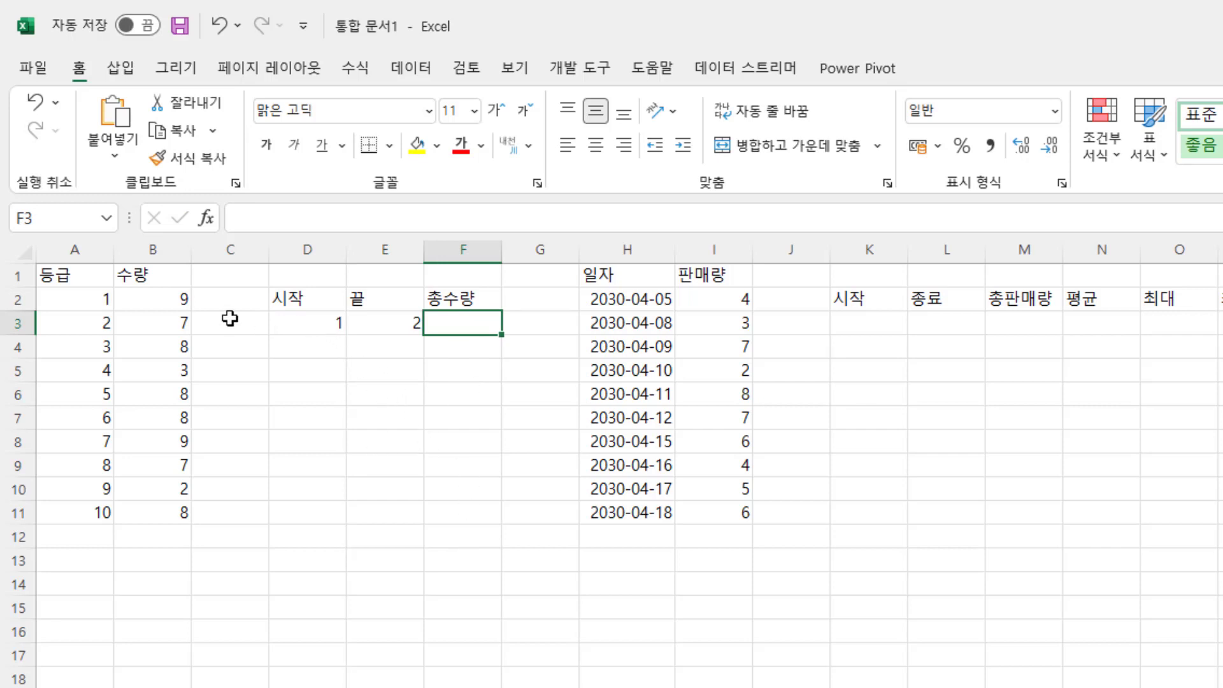
pyautogui.click(72, 294)
pyautogui.click(165, 294)
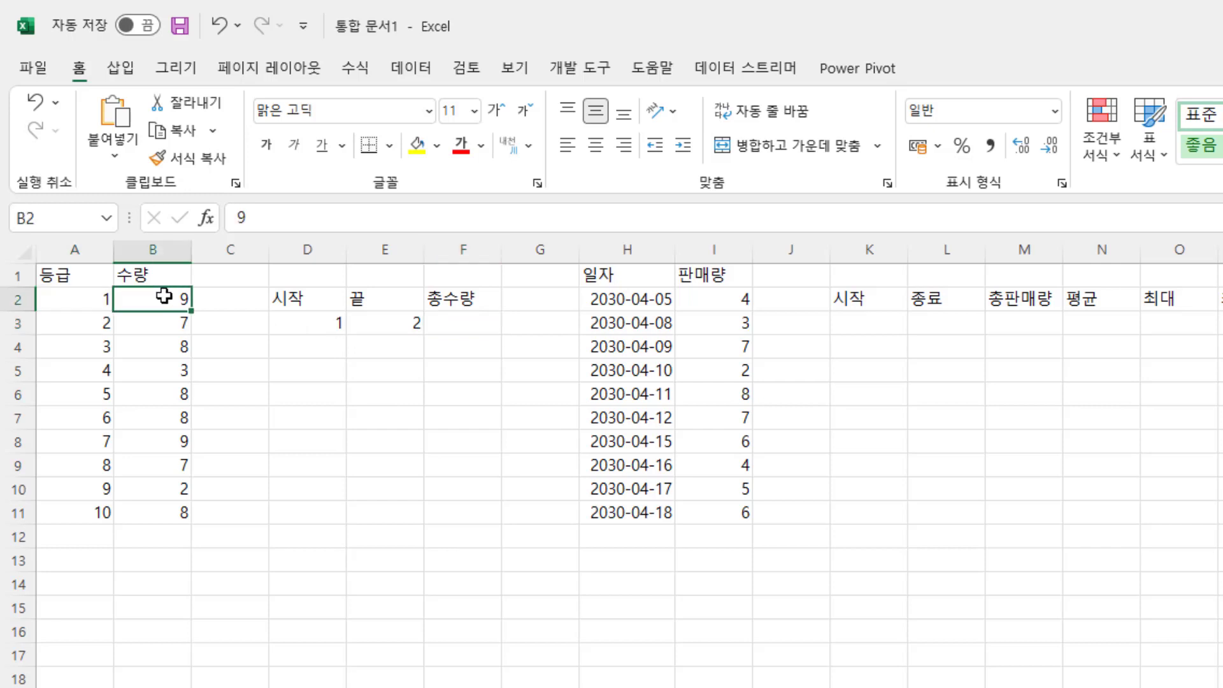
pyautogui.click(397, 318)
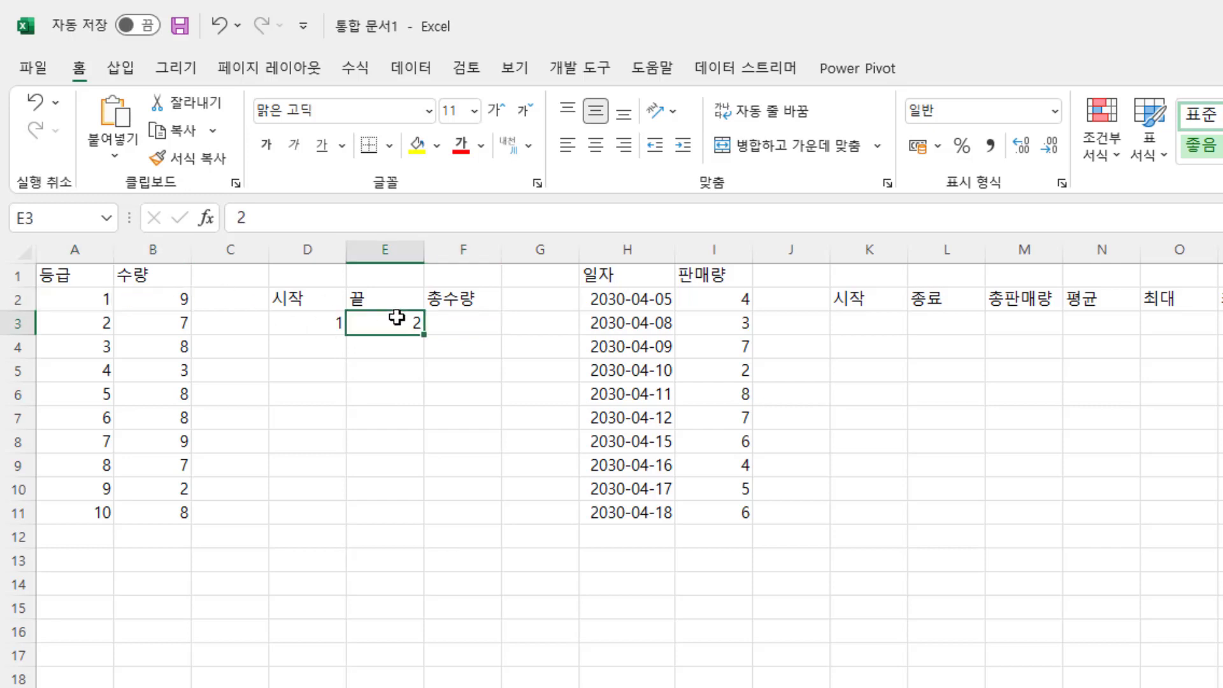
pyautogui.click(65, 320)
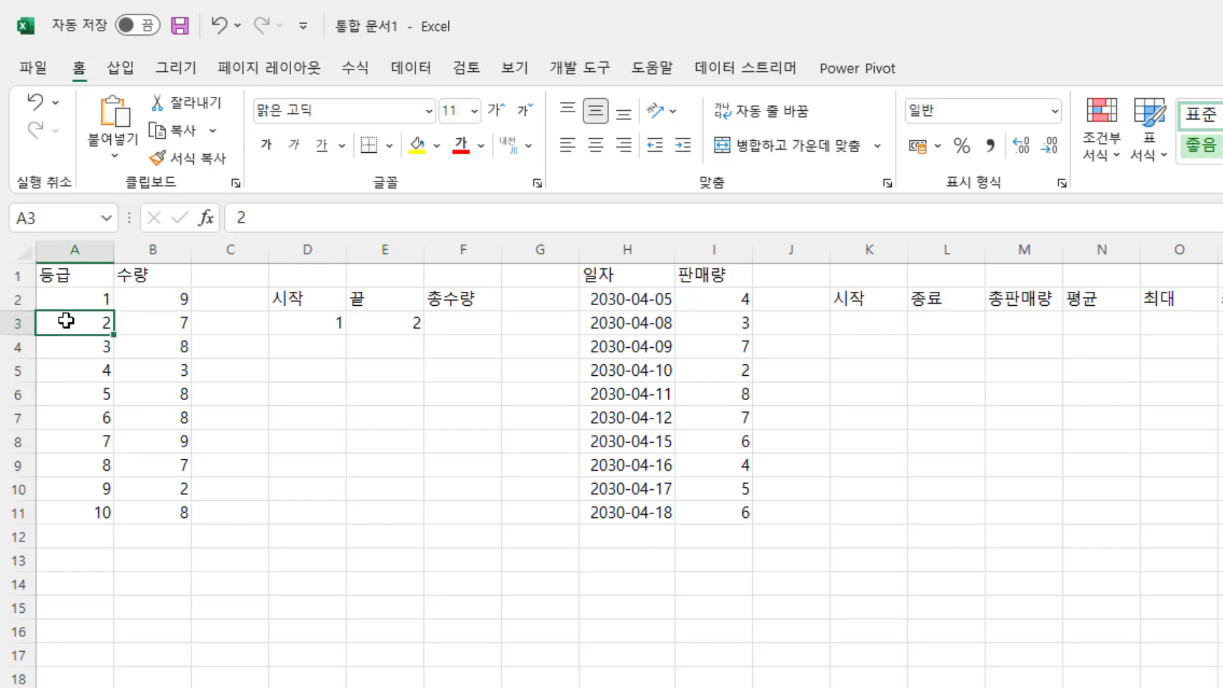
pyautogui.click(154, 322)
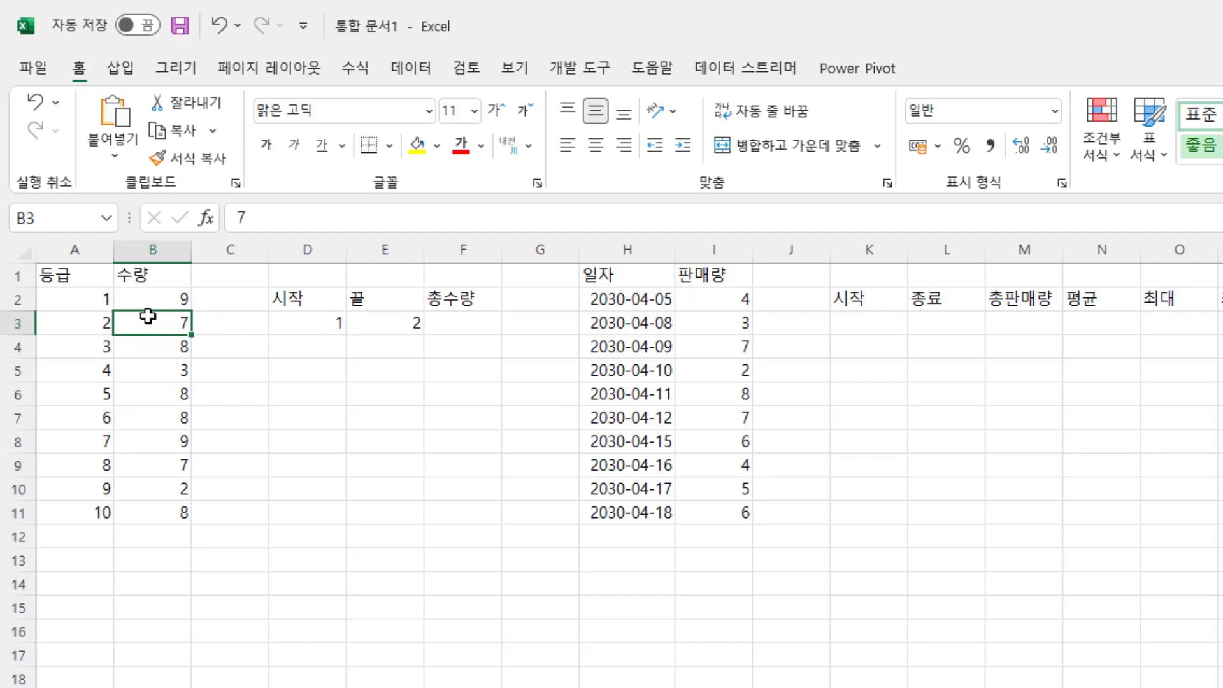
pyautogui.click(88, 305)
pyautogui.click(87, 372)
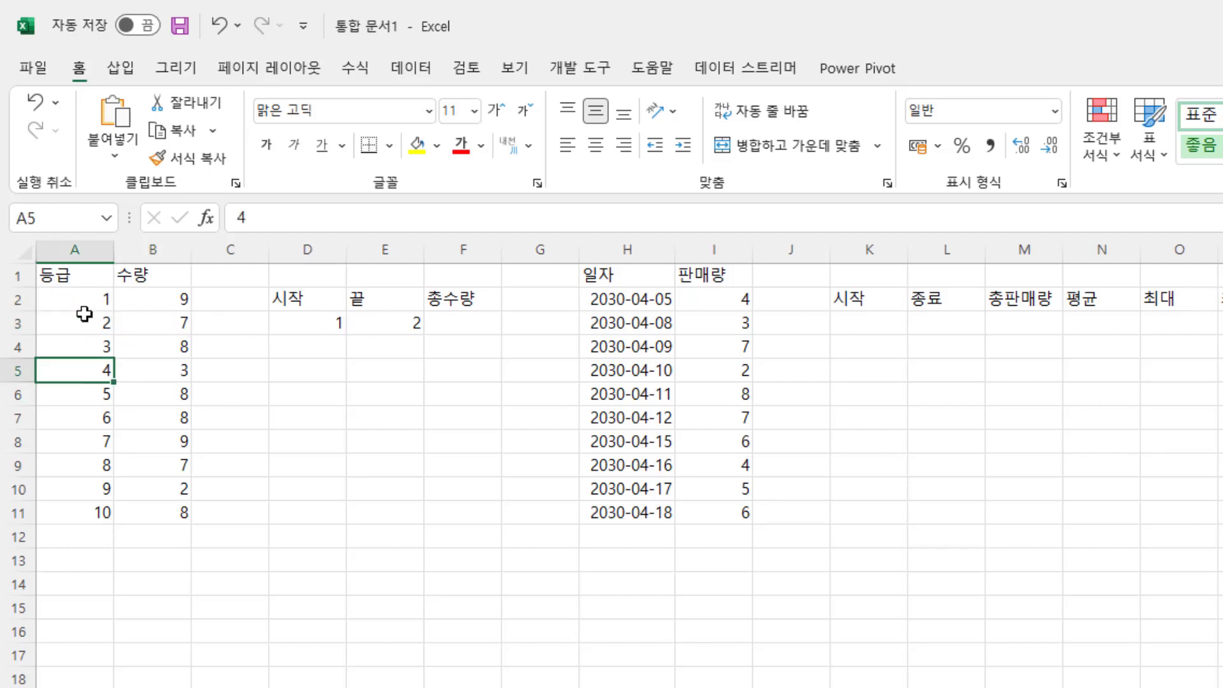
pyautogui.moveTo(84, 300); pyautogui.dragTo(90, 368)
pyautogui.moveTo(164, 320); pyautogui.dragTo(172, 346)
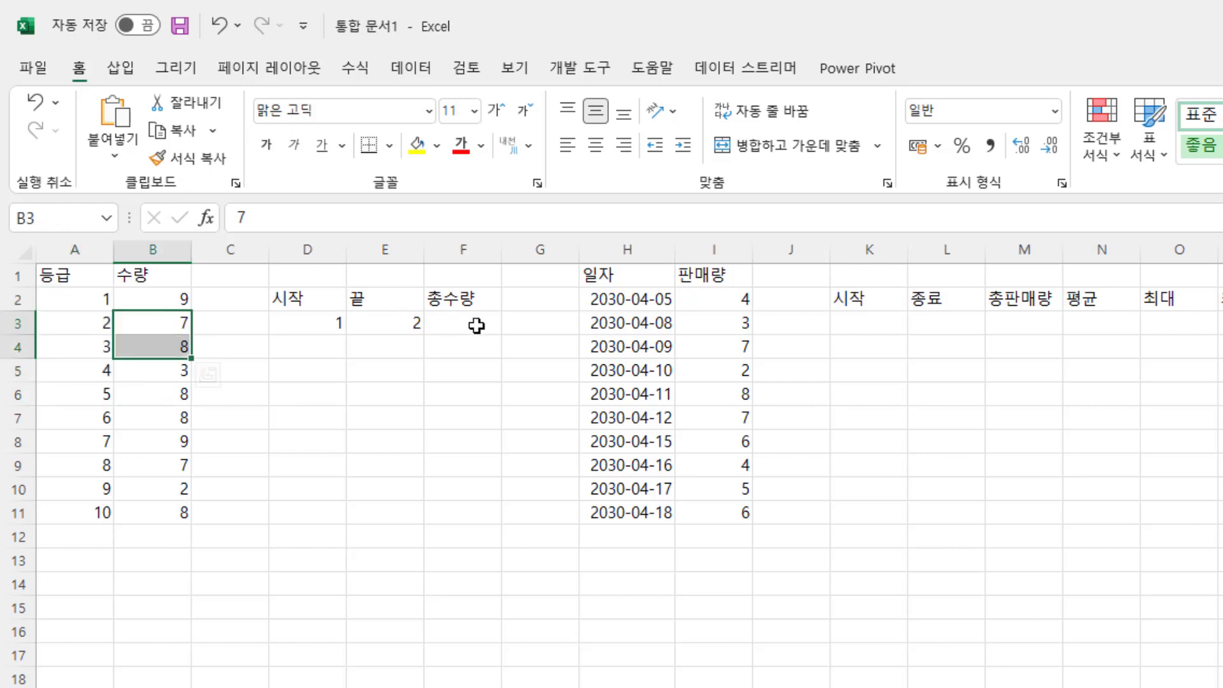
# Start a SUM formula in total-quantity cell F3.
pyautogui.click(477, 326)
pyautogui.write('=')
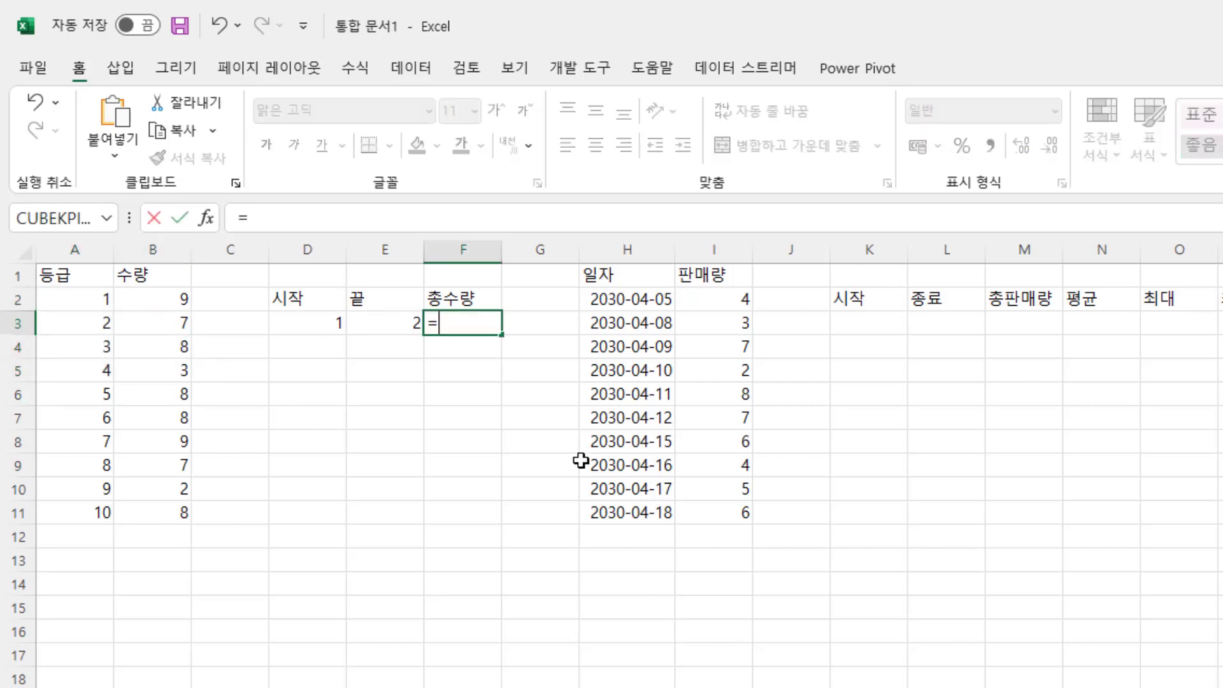
pyautogui.write('sun(')
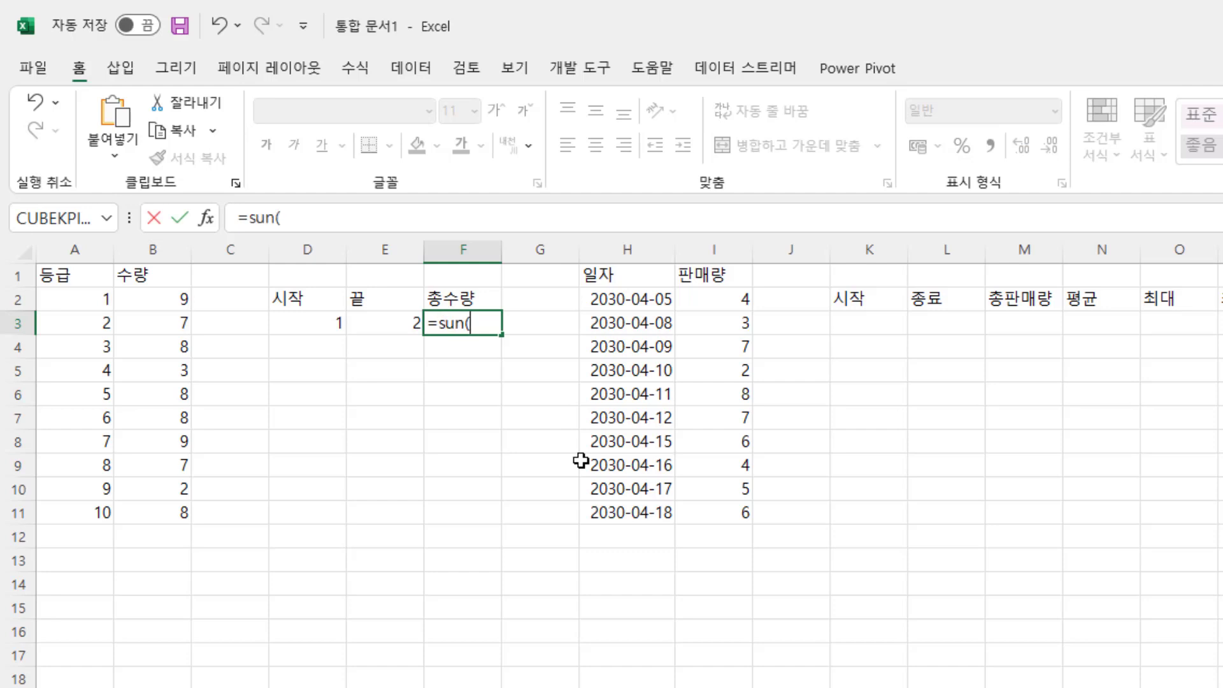
pyautogui.press('BackSpace')
pyautogui.press('BackSpace')
pyautogui.write('m(')
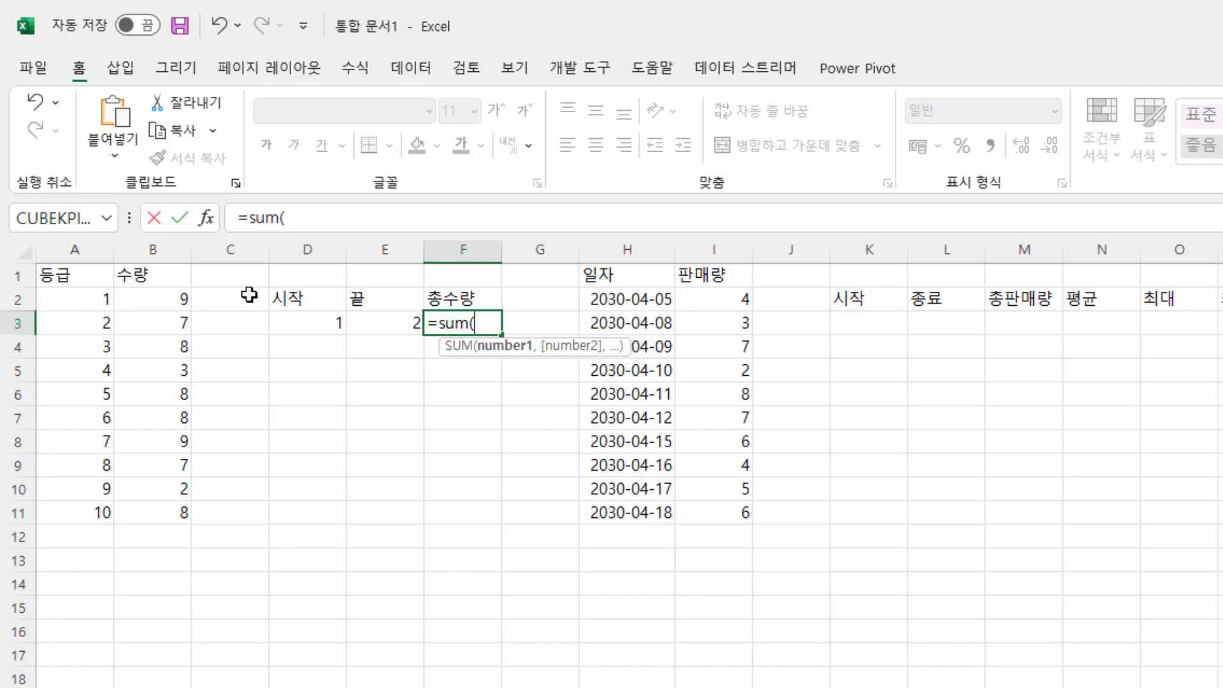
# Add XLOOKUP(D3,A2:A11,B2:B11) inside the SUM to look up the start grade's quantity.
pyautogui.write('xl')
pyautogui.press('Tab')
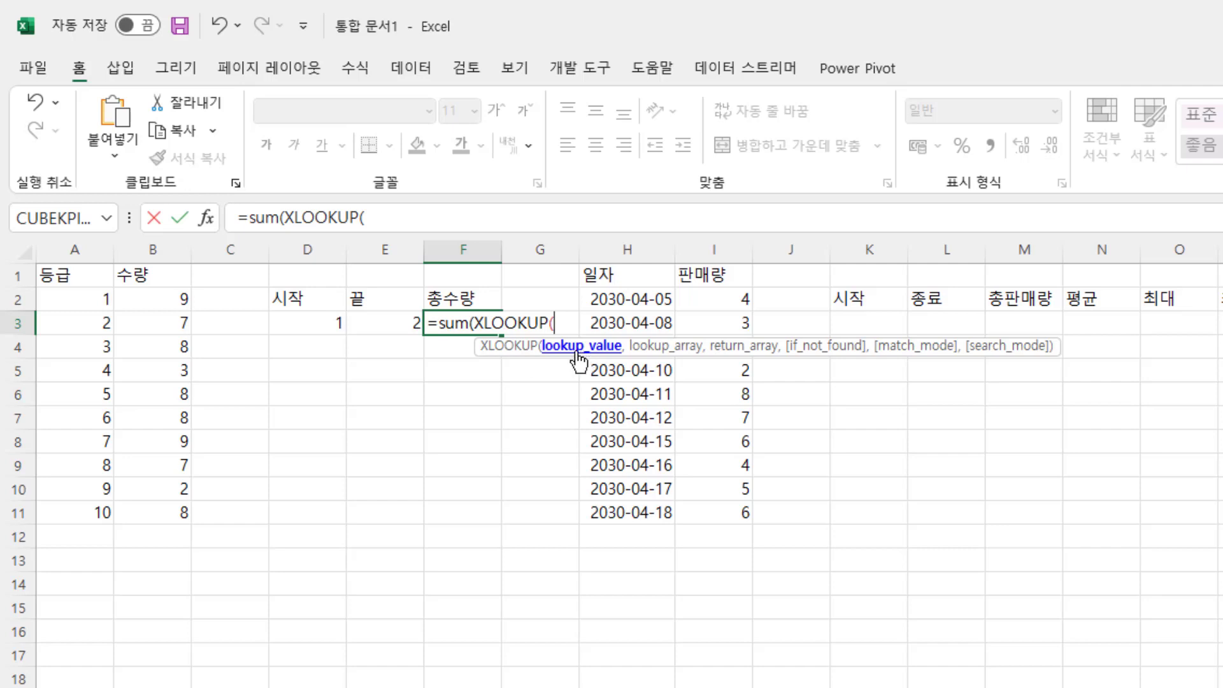
pyautogui.click(315, 324)
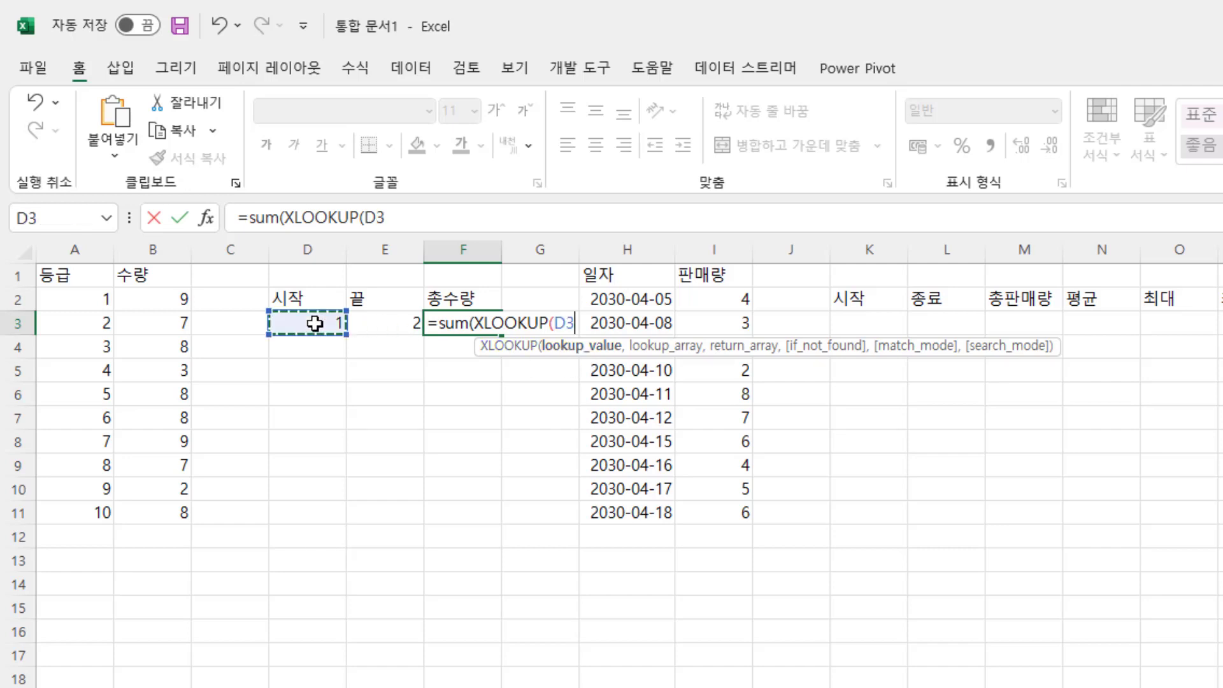
pyautogui.write(',')
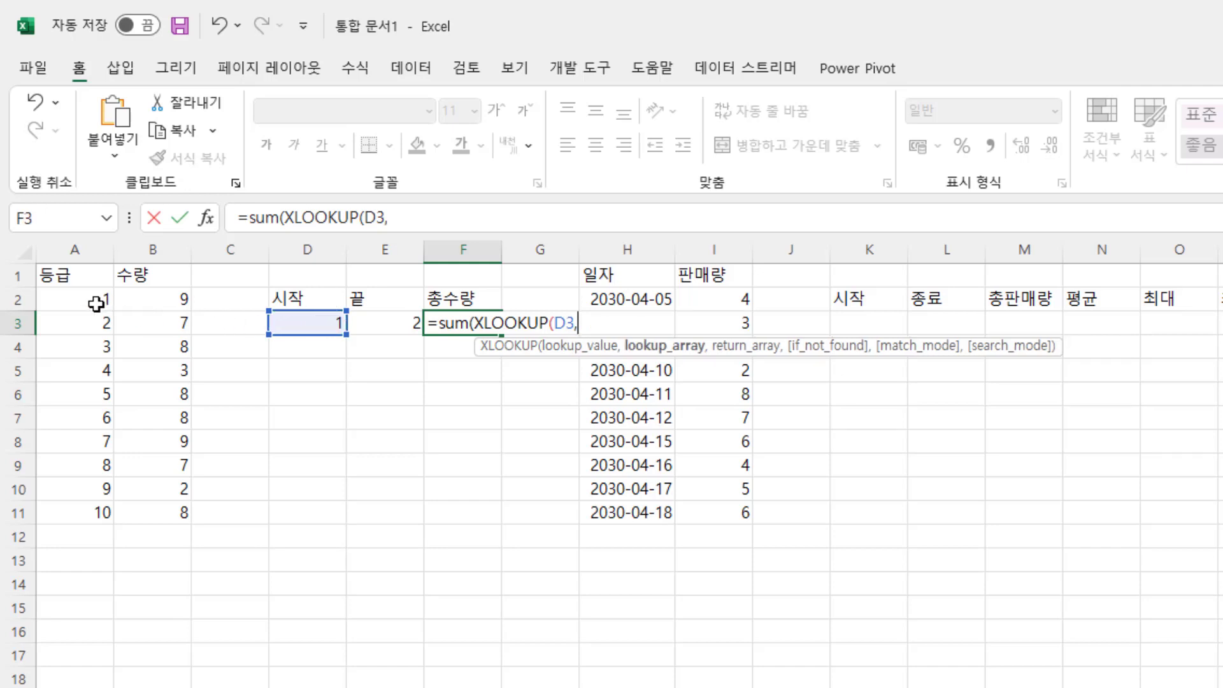
pyautogui.moveTo(96, 302); pyautogui.dragTo(87, 507)
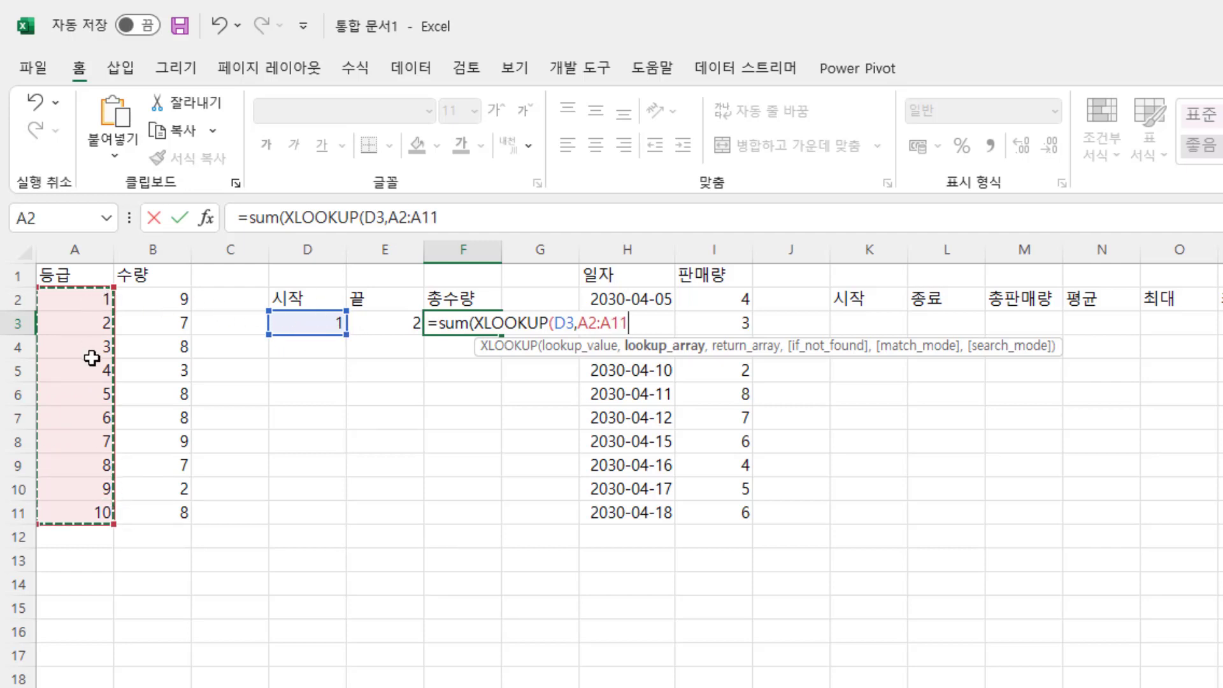
pyautogui.write(',')
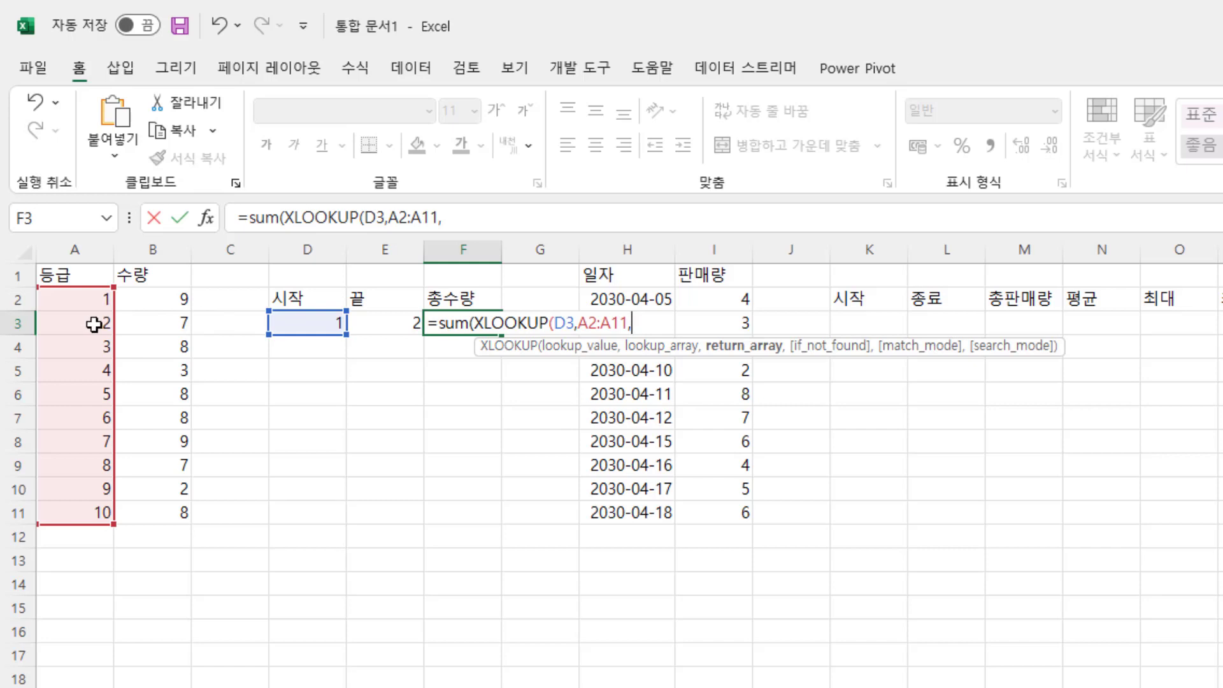
pyautogui.moveTo(158, 299); pyautogui.dragTo(172, 505)
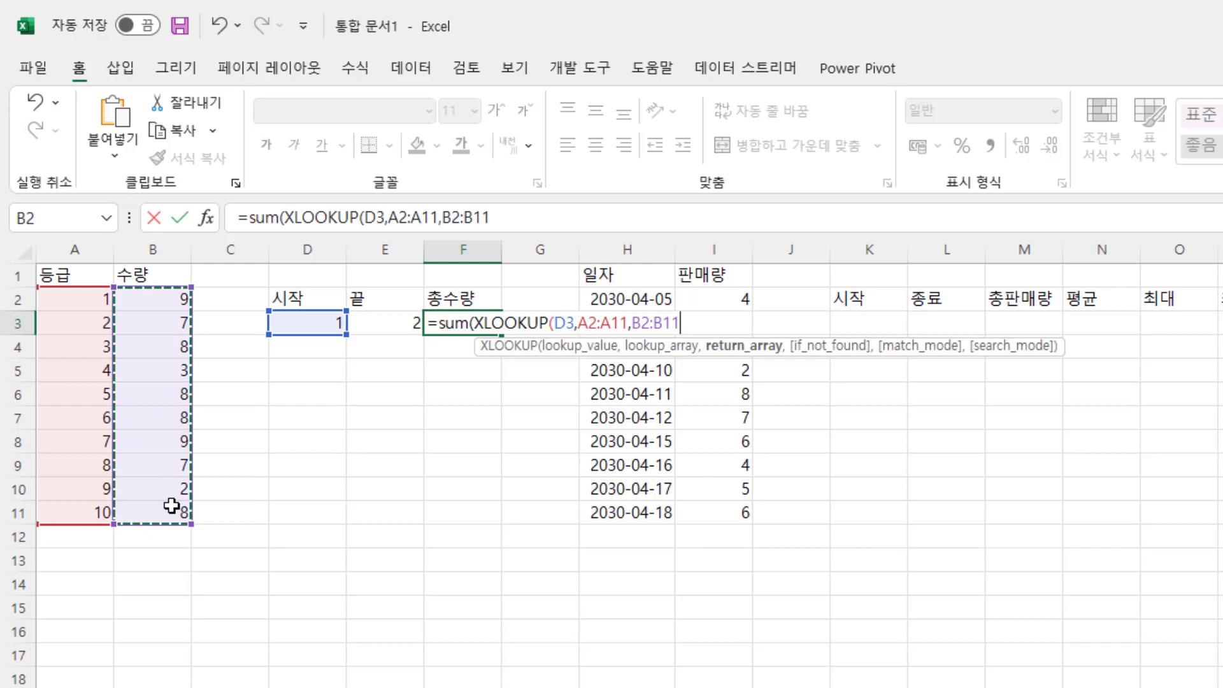
pyautogui.write(')')
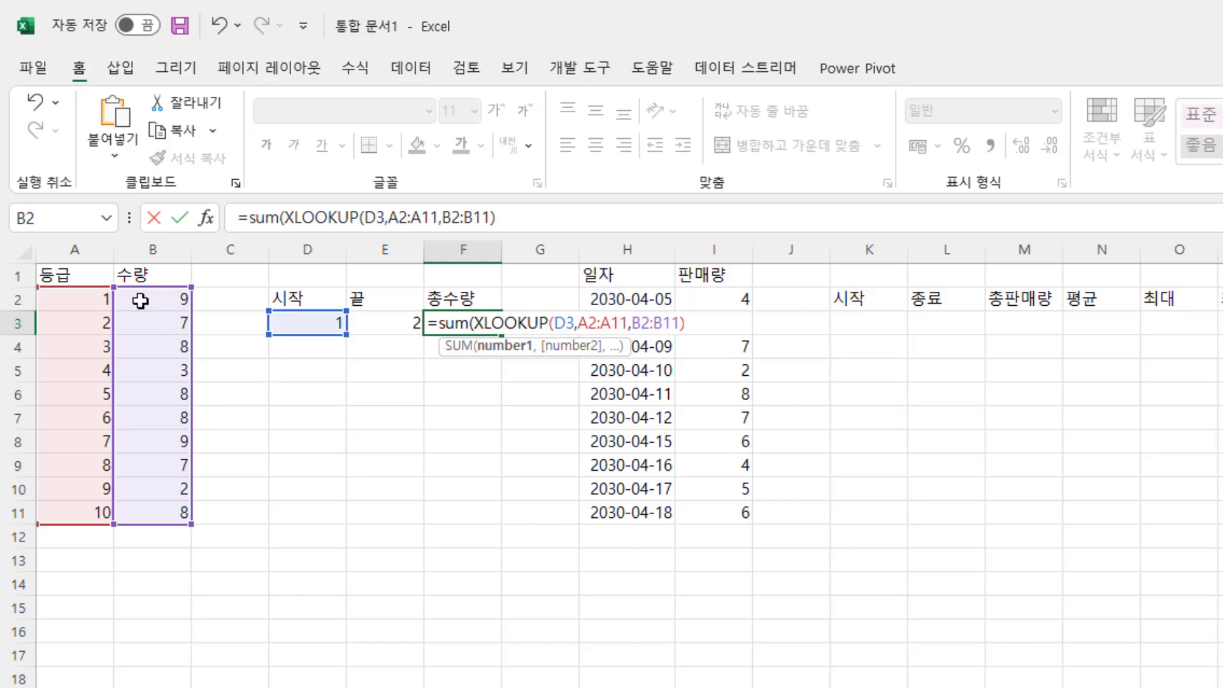
# Add XLOOKUP(E3,A2:A11,B2:B11) as the second SUM argument in F3 and complete the formula.
pyautogui.write(',')
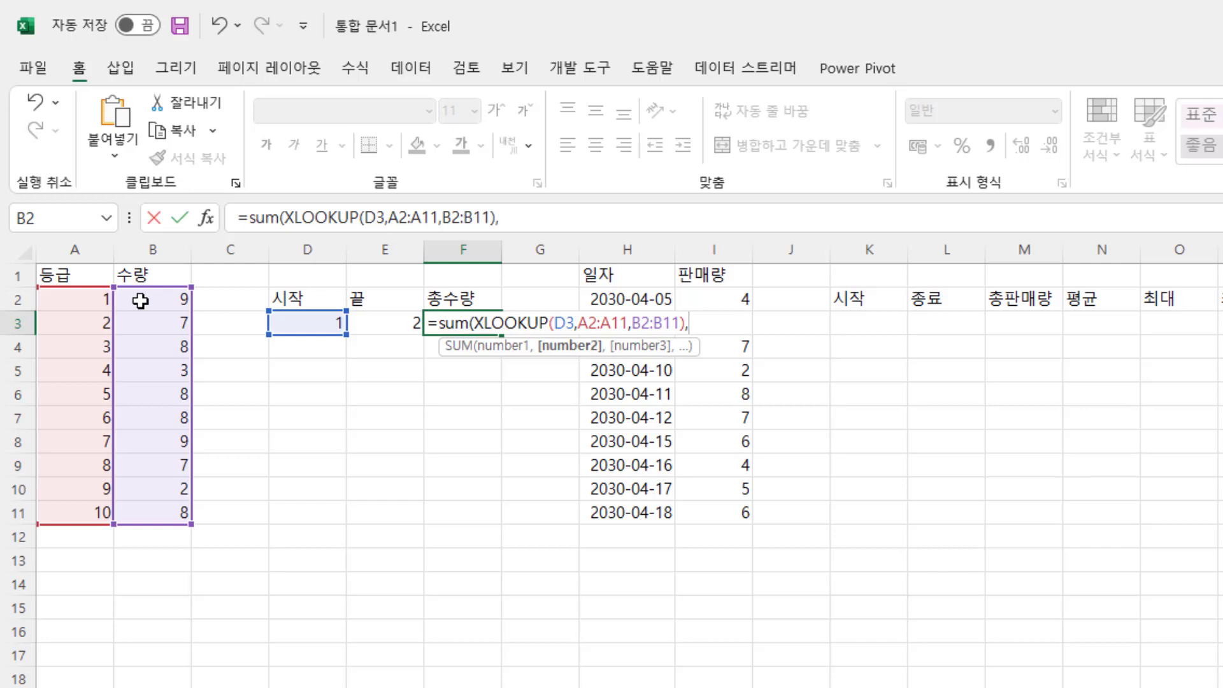
pyautogui.write('x')
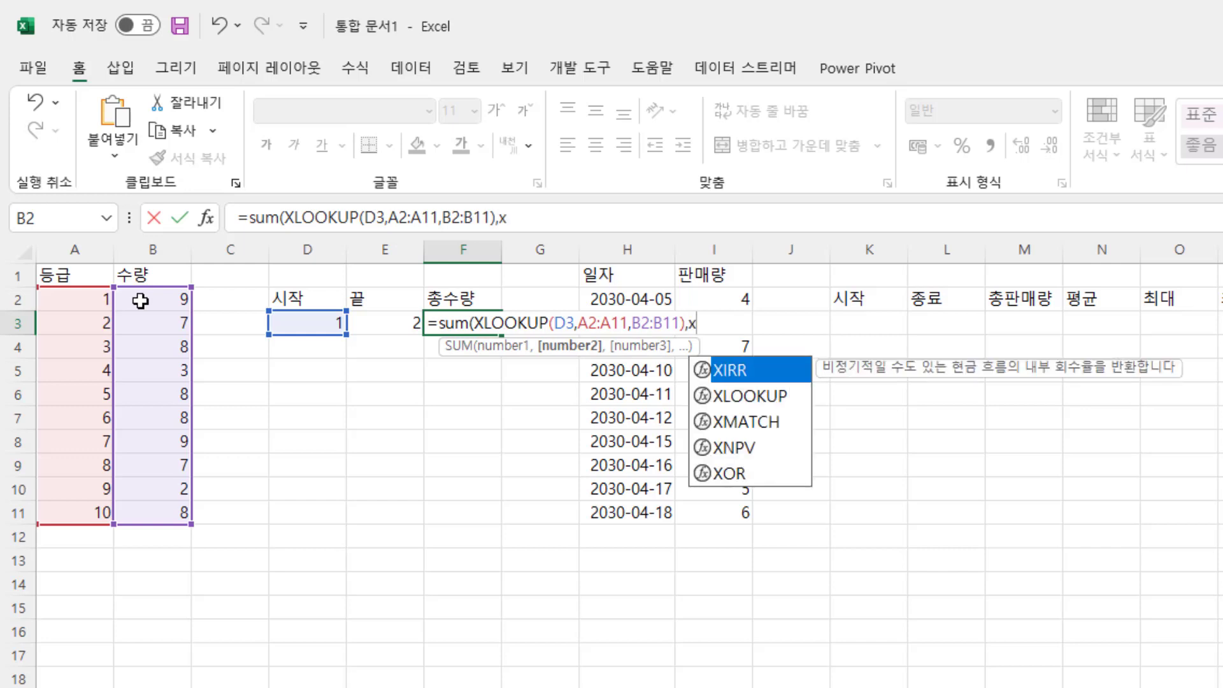
pyautogui.press('Down')
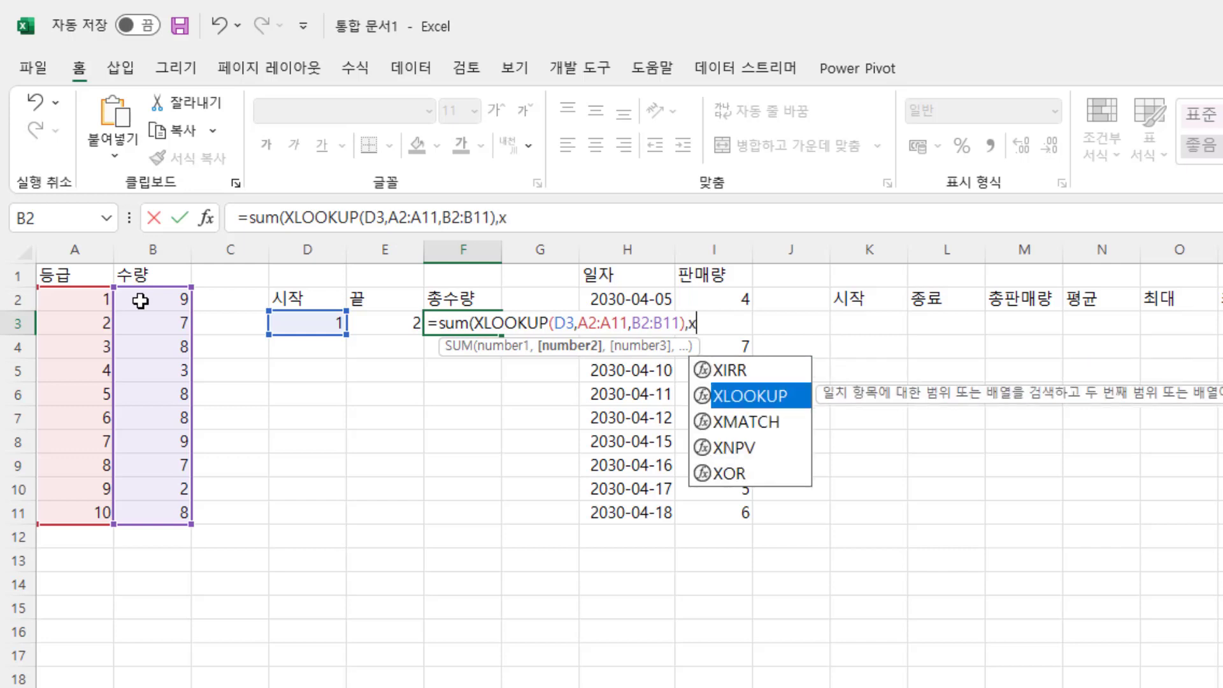
pyautogui.press('Tab')
pyautogui.click(402, 325)
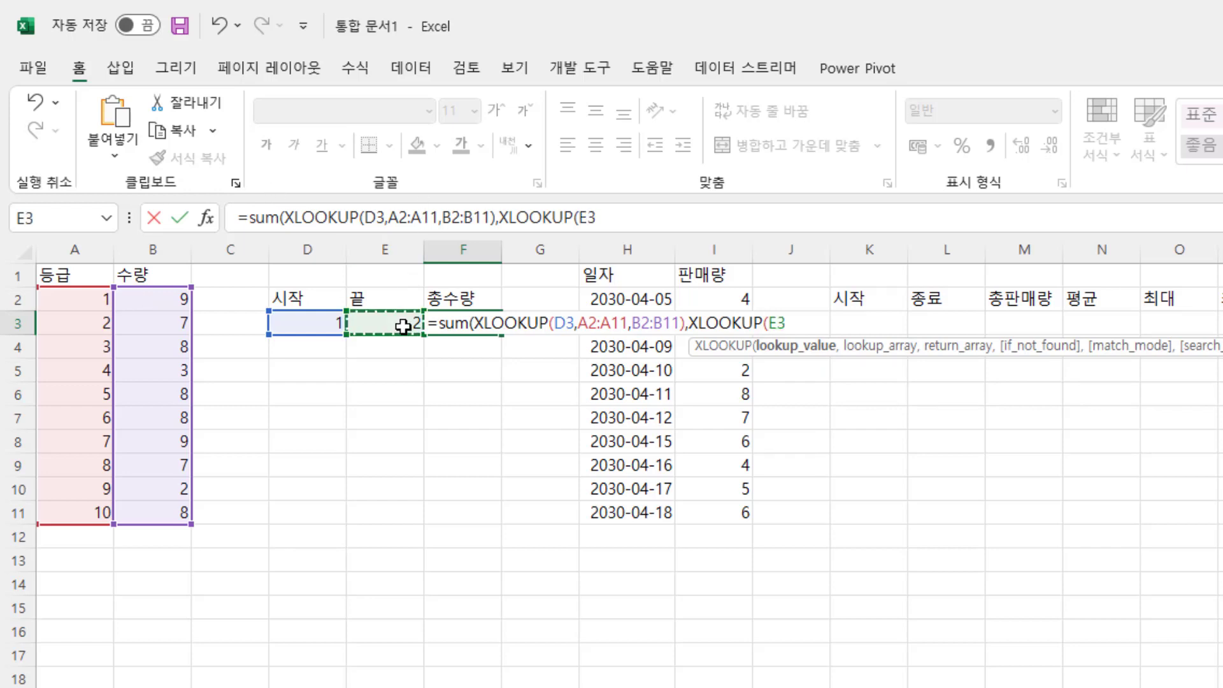
pyautogui.write(',')
pyautogui.moveTo(74, 301); pyautogui.dragTo(68, 515)
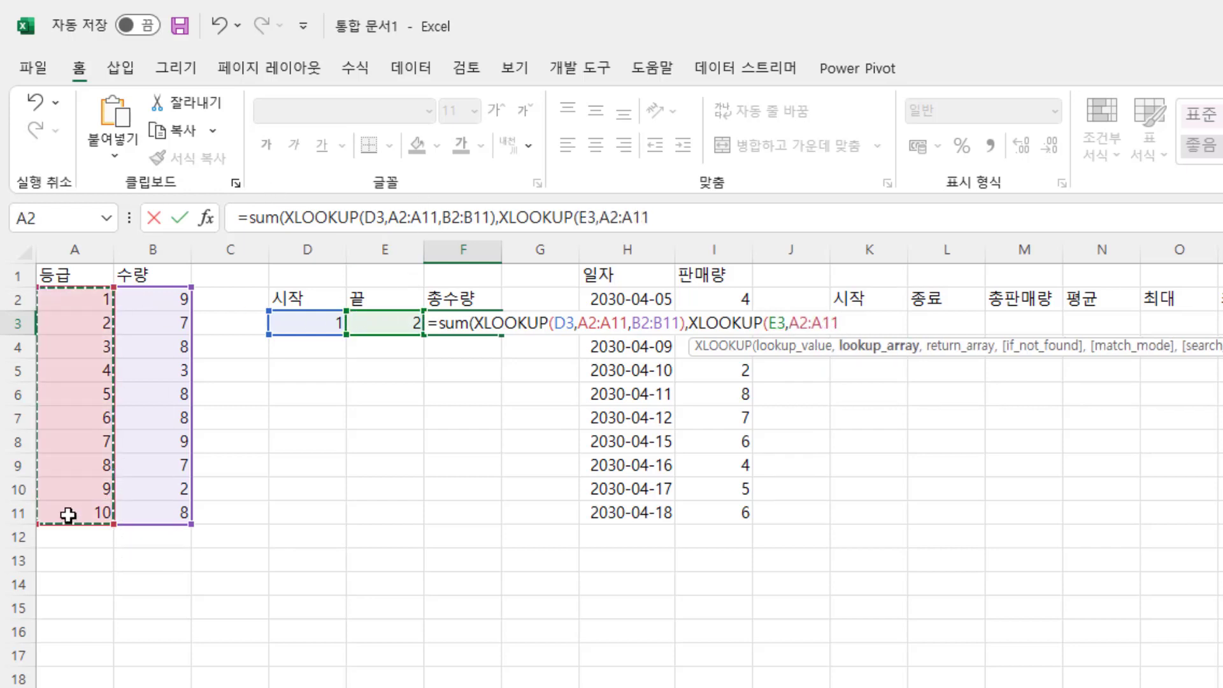
pyautogui.write(',')
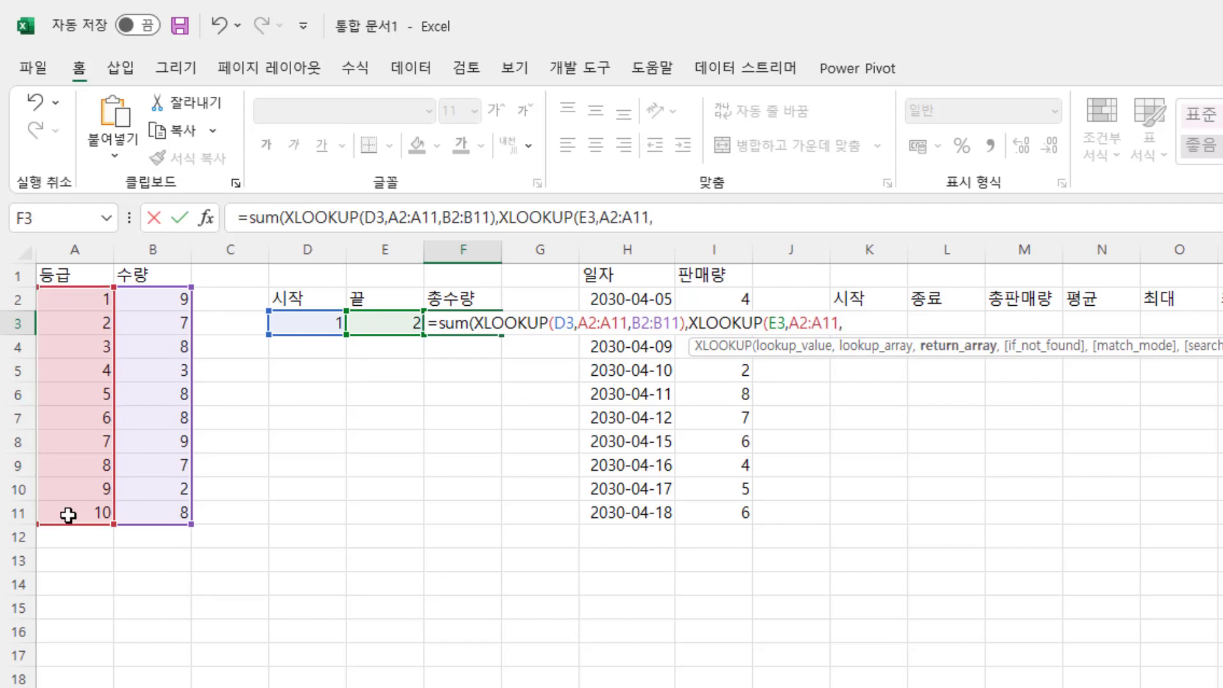
pyautogui.click(180, 294)
pyautogui.moveTo(178, 321); pyautogui.dragTo(176, 504)
pyautogui.write(')')
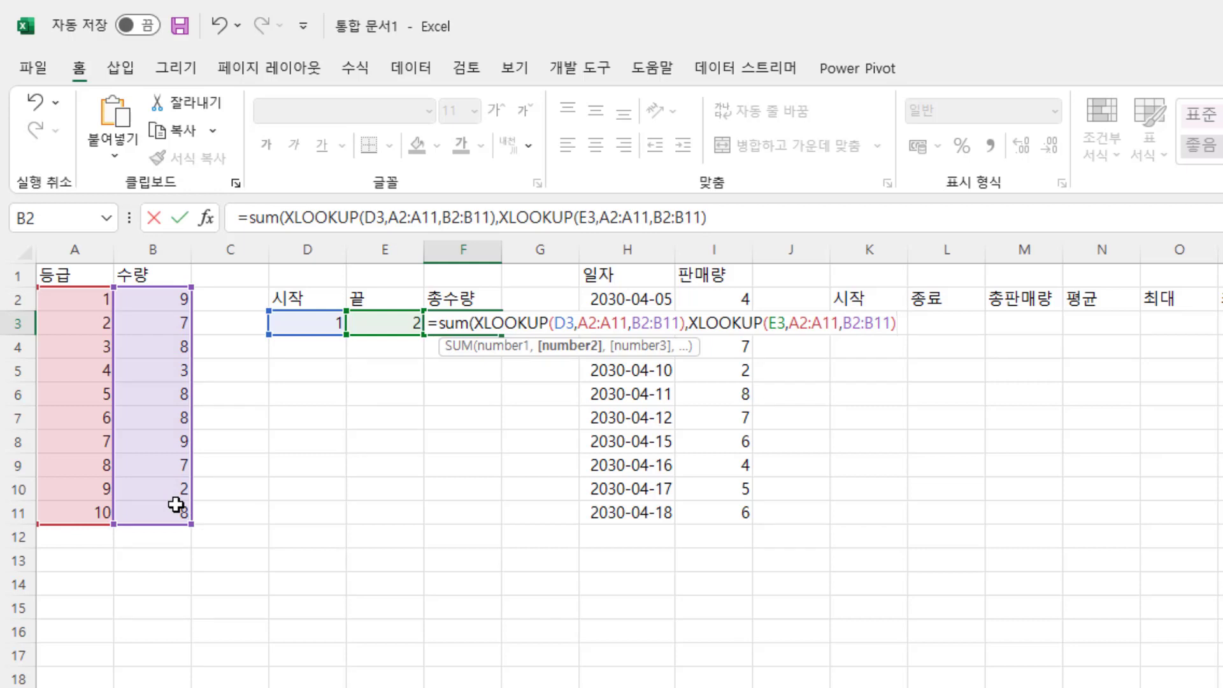
pyautogui.press('Return')
pyautogui.press('Return')
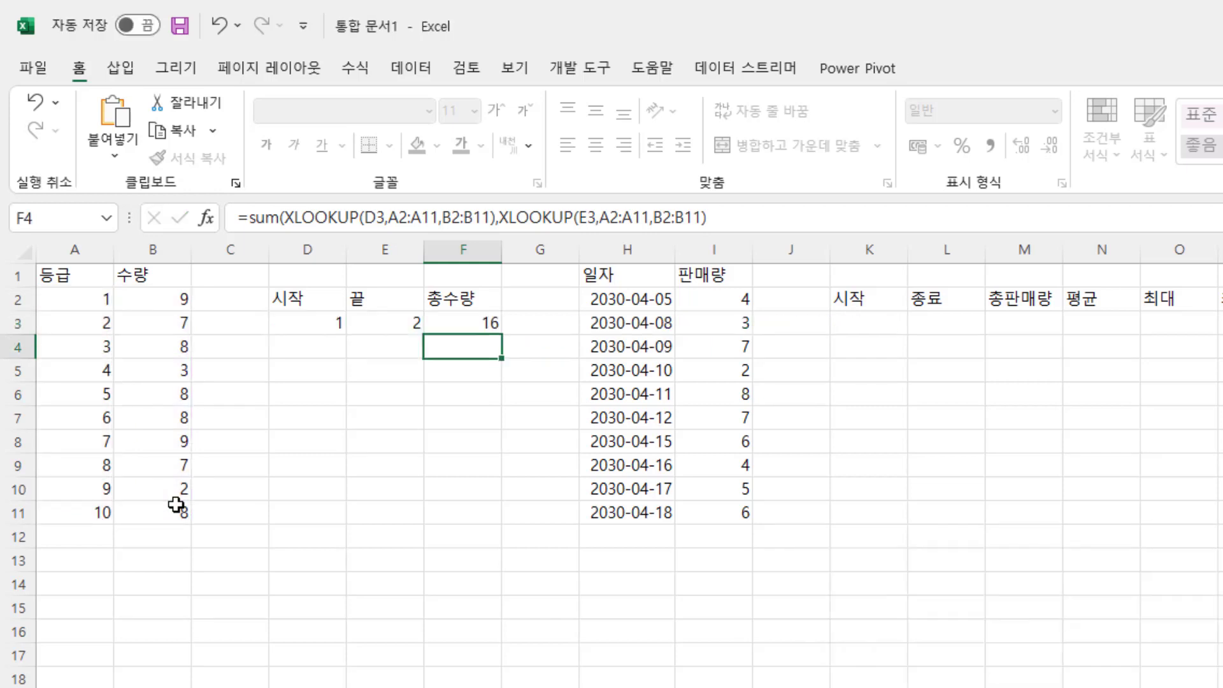
# Replace the comma between the two XLOOKUPs in F3 with a colon so SUM covers the range between them.
pyautogui.press('Up')
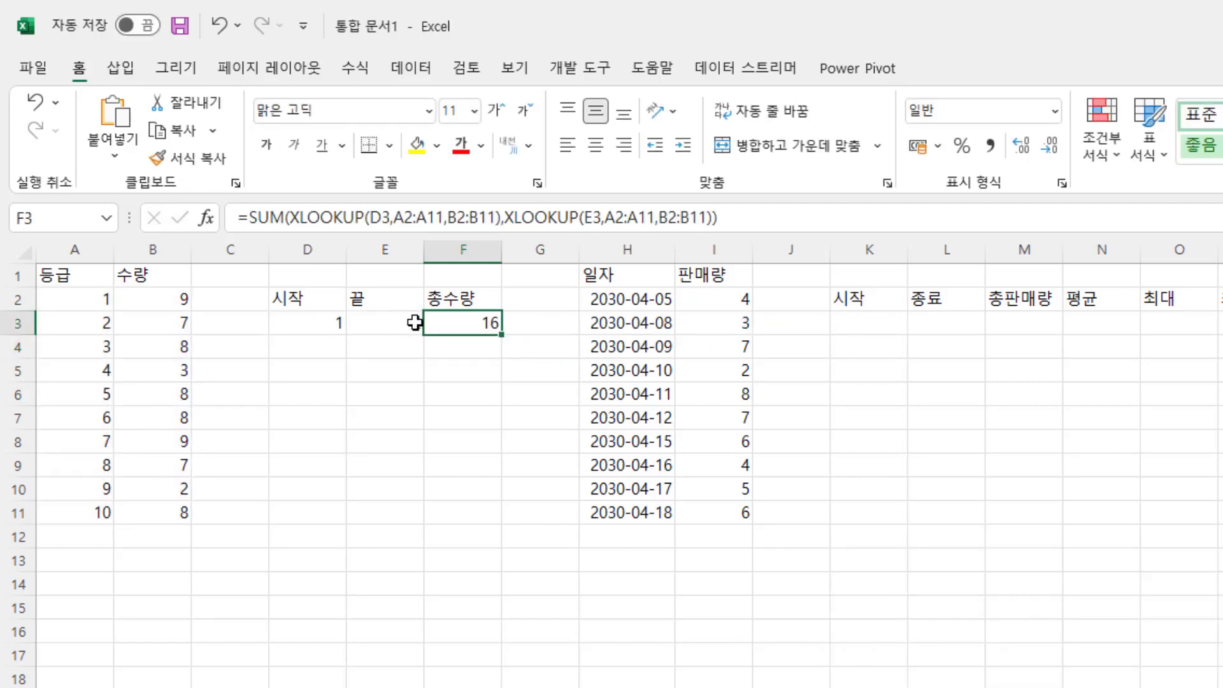
pyautogui.click(309, 322)
pyautogui.click(382, 323)
pyautogui.click(457, 323)
pyautogui.doubleClick(461, 323)
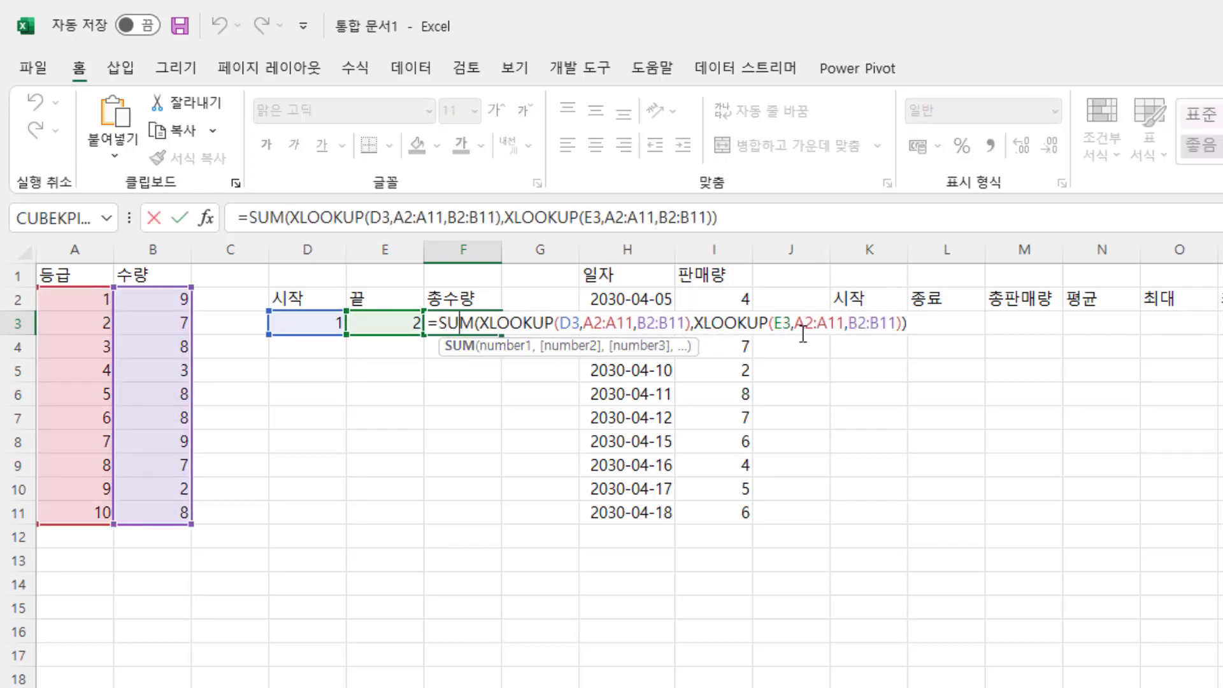
pyautogui.click(694, 323)
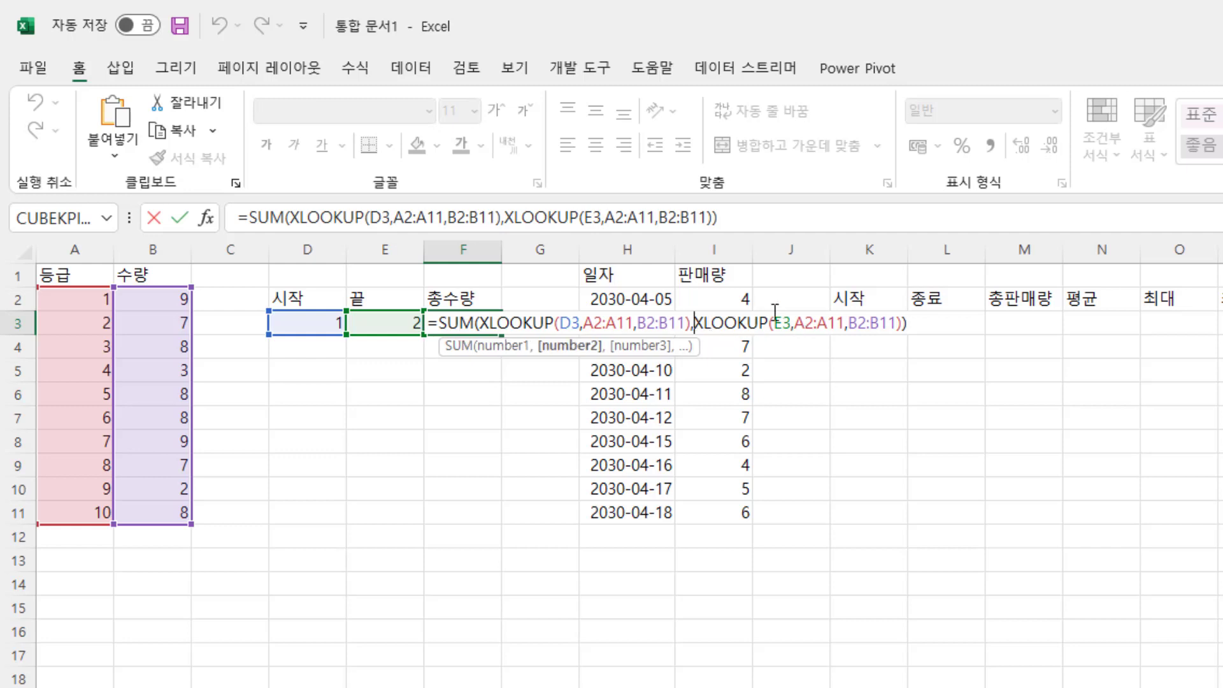
pyautogui.press('BackSpace')
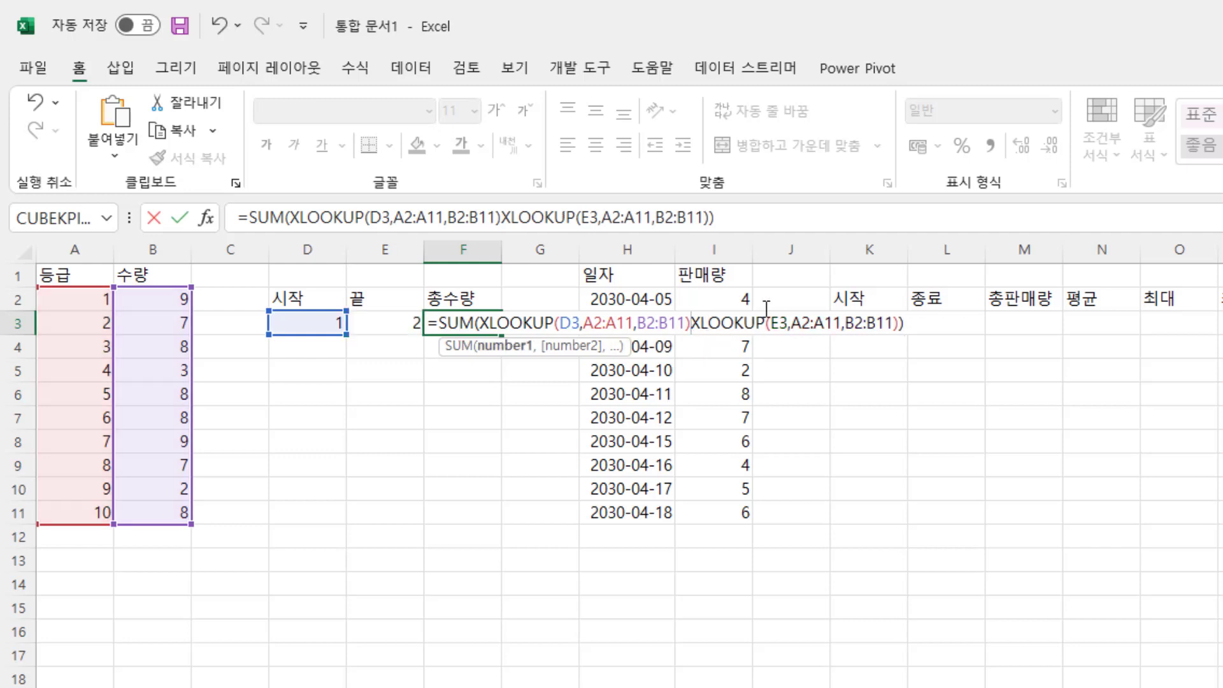
pyautogui.write(':')
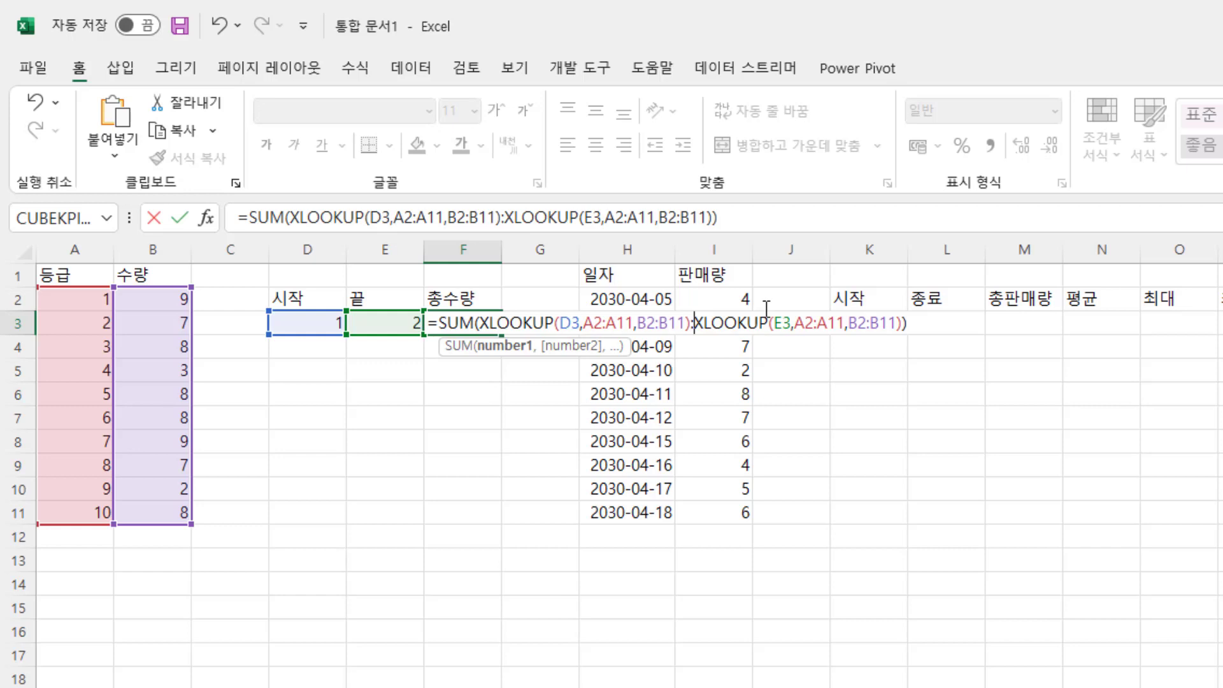
pyautogui.press('Return')
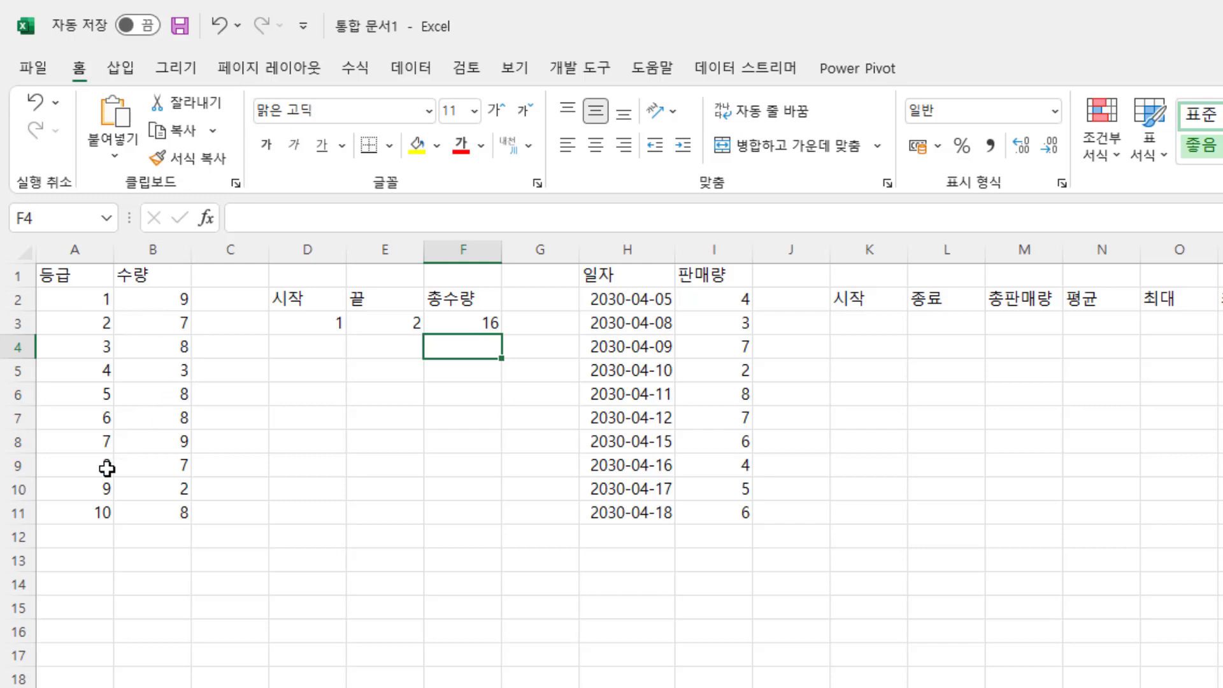
# Test the formula with start grade 7 in D3 and end grade 9 in E3.
pyautogui.click(100, 449)
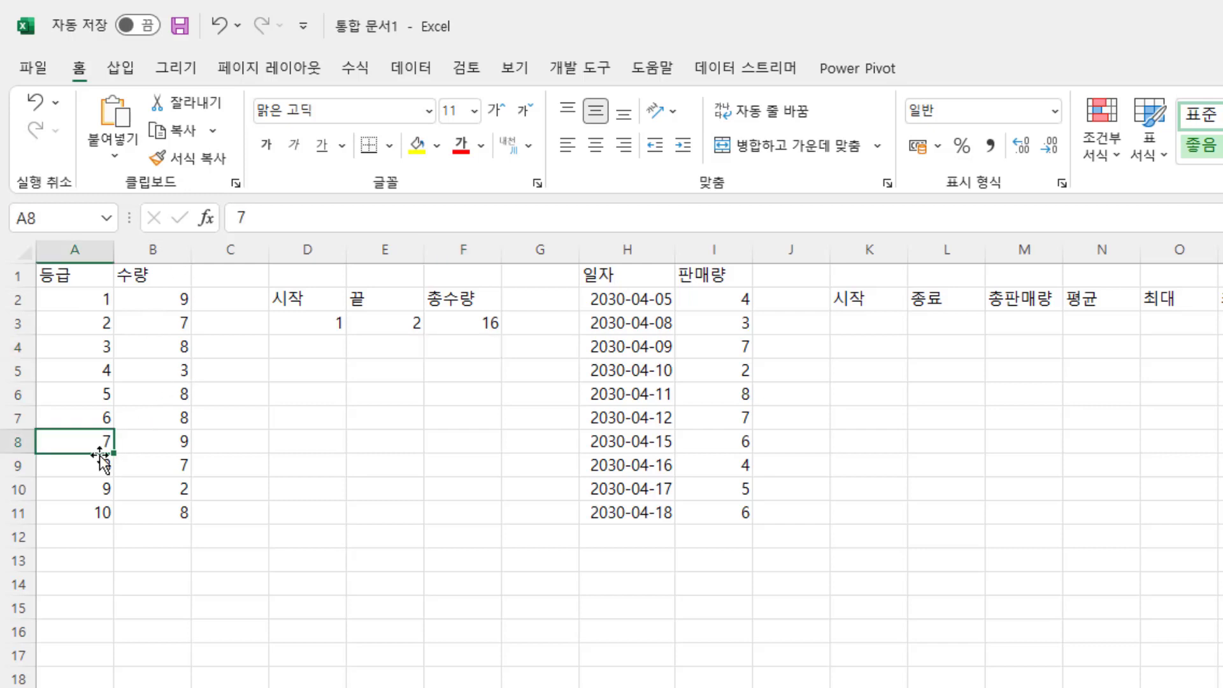
pyautogui.click(100, 490)
pyautogui.click(332, 334)
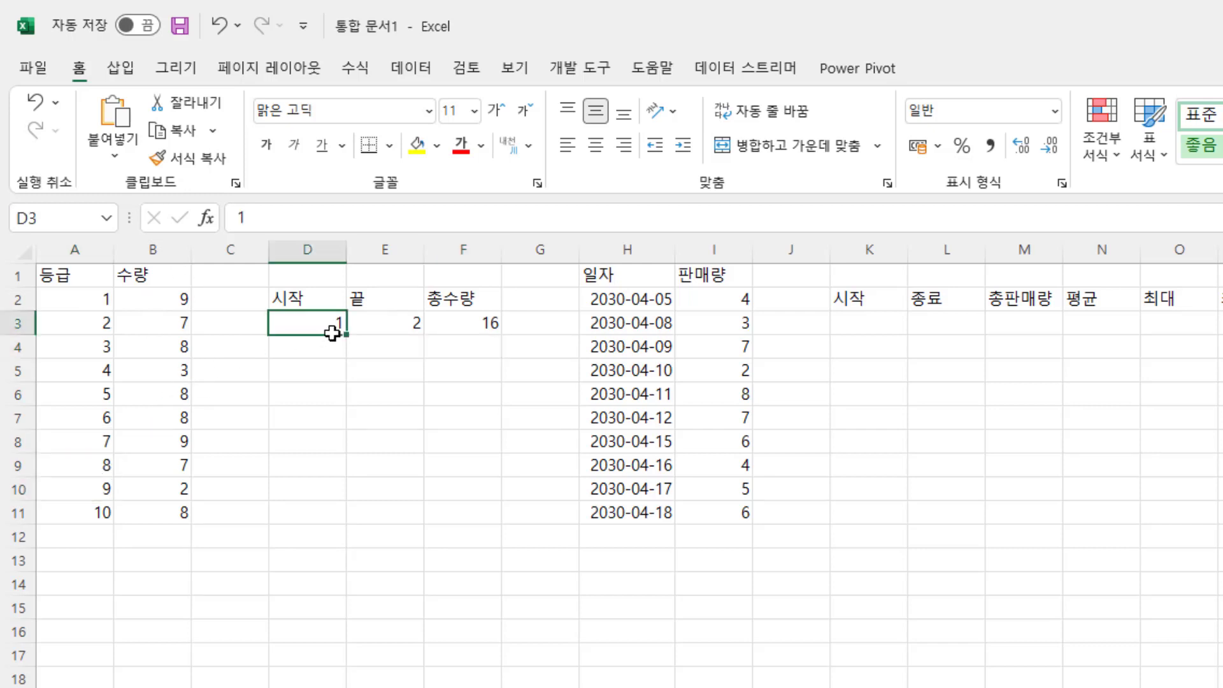
pyautogui.write('7')
pyautogui.click(382, 328)
pyautogui.write('9')
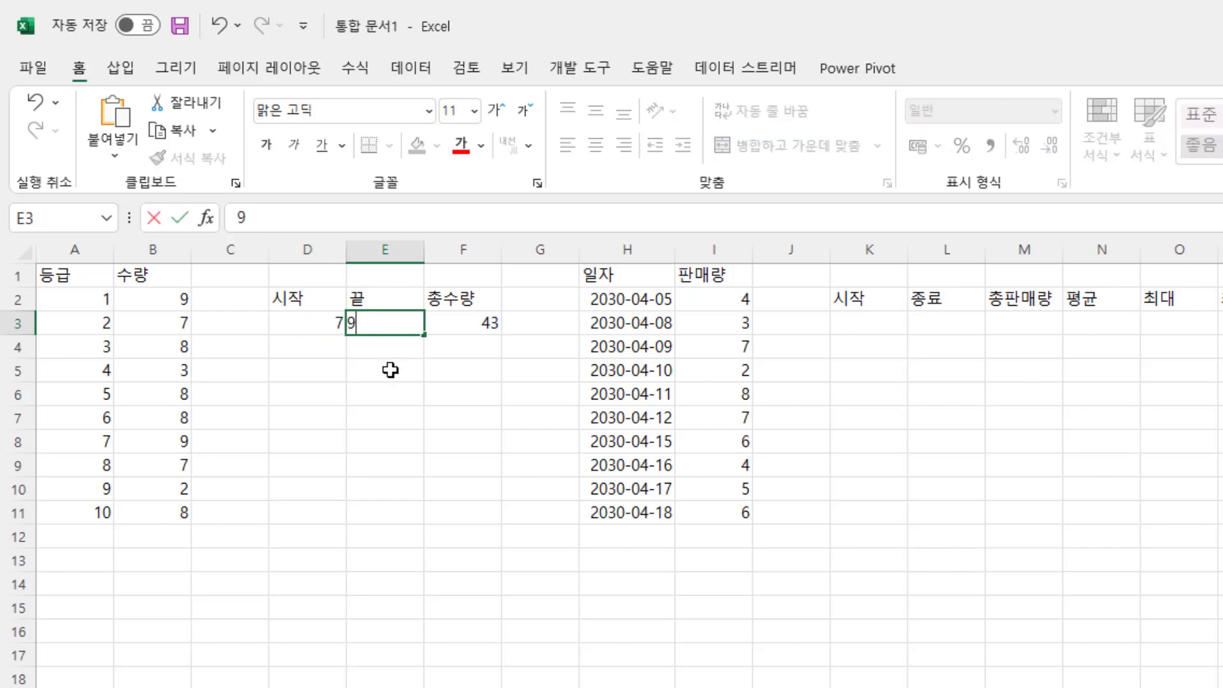
pyautogui.click(390, 370)
# Check the total in F3 against the selected quantities of grades 7 to 9 in B8:B10.
pyautogui.click(311, 331)
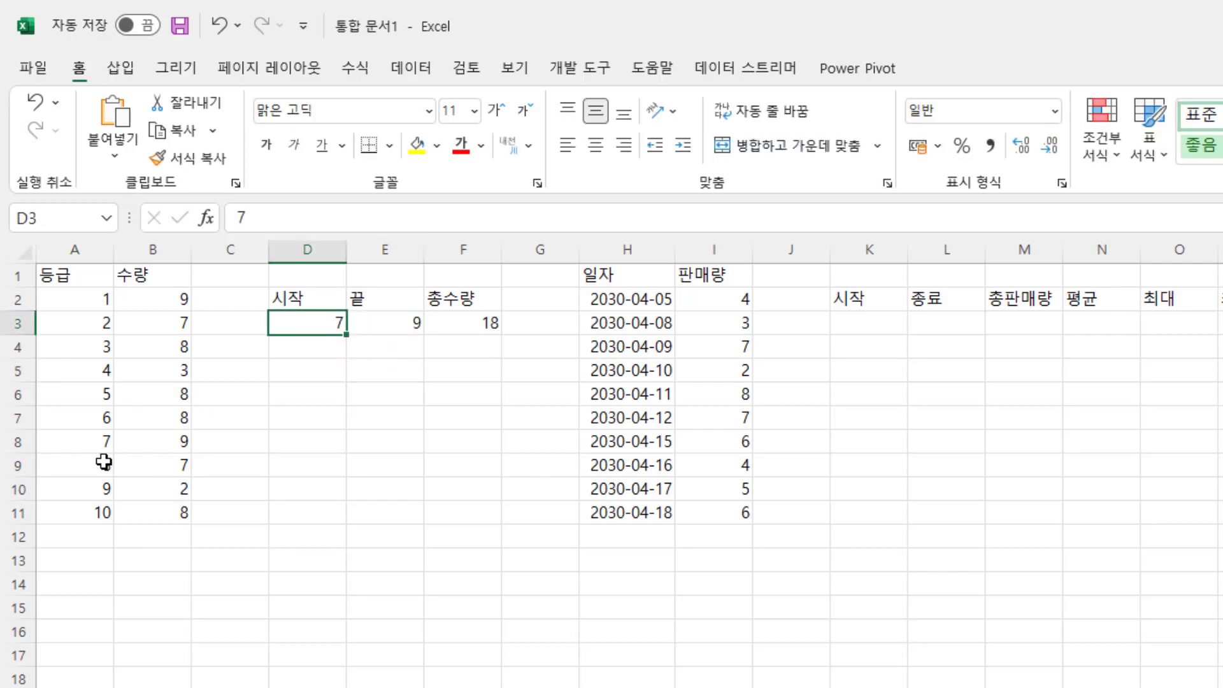
pyautogui.click(90, 447)
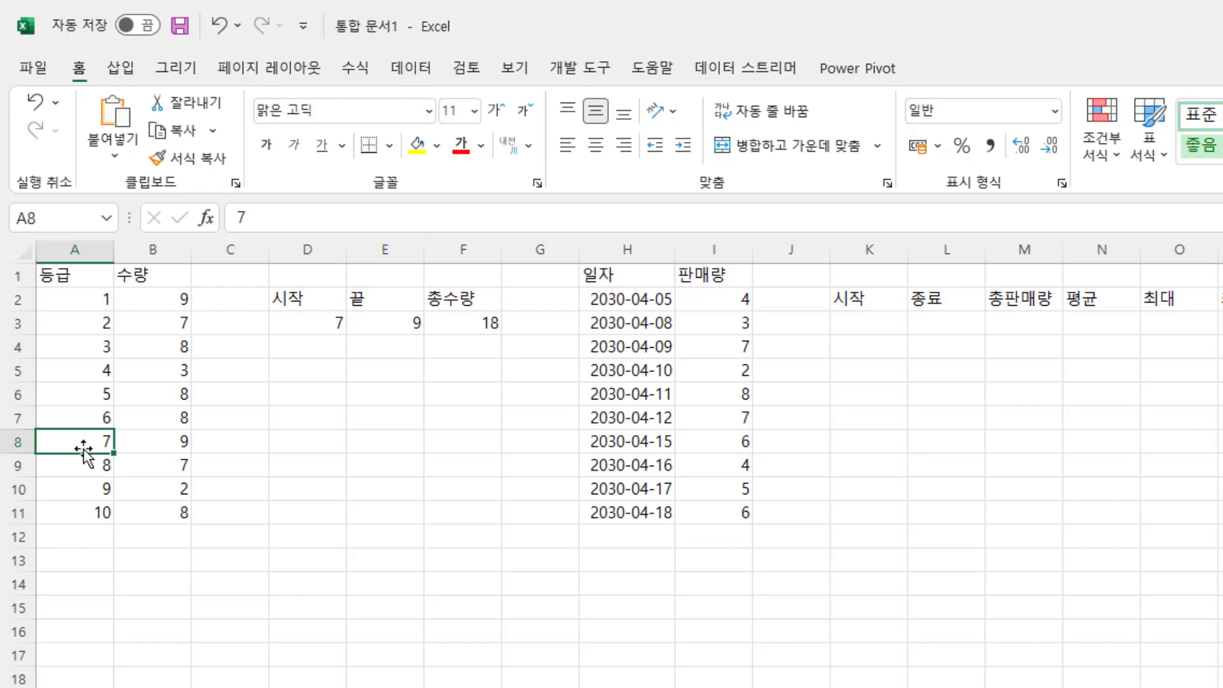
pyautogui.moveTo(158, 440); pyautogui.dragTo(164, 489)
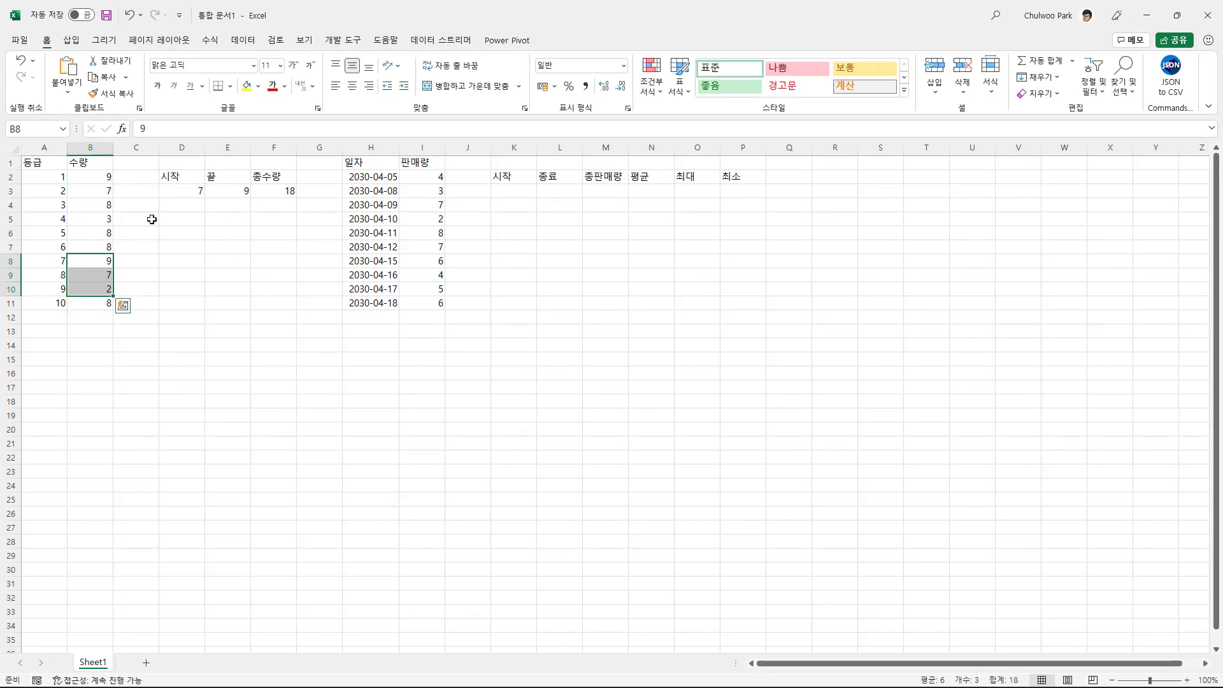
# Test the reversed order with start grade 10 in D3 and end grade 7 in E3.
pyautogui.click(167, 194)
pyautogui.write('10')
pyautogui.press('Tab')
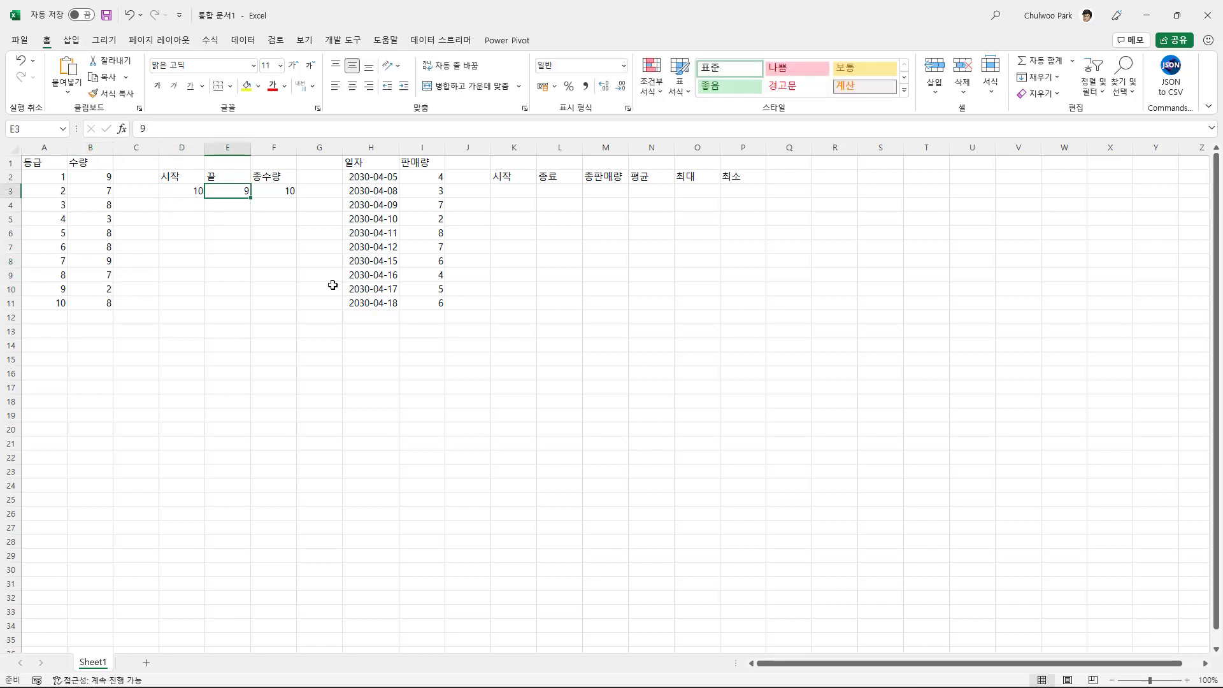
pyautogui.press('Return')
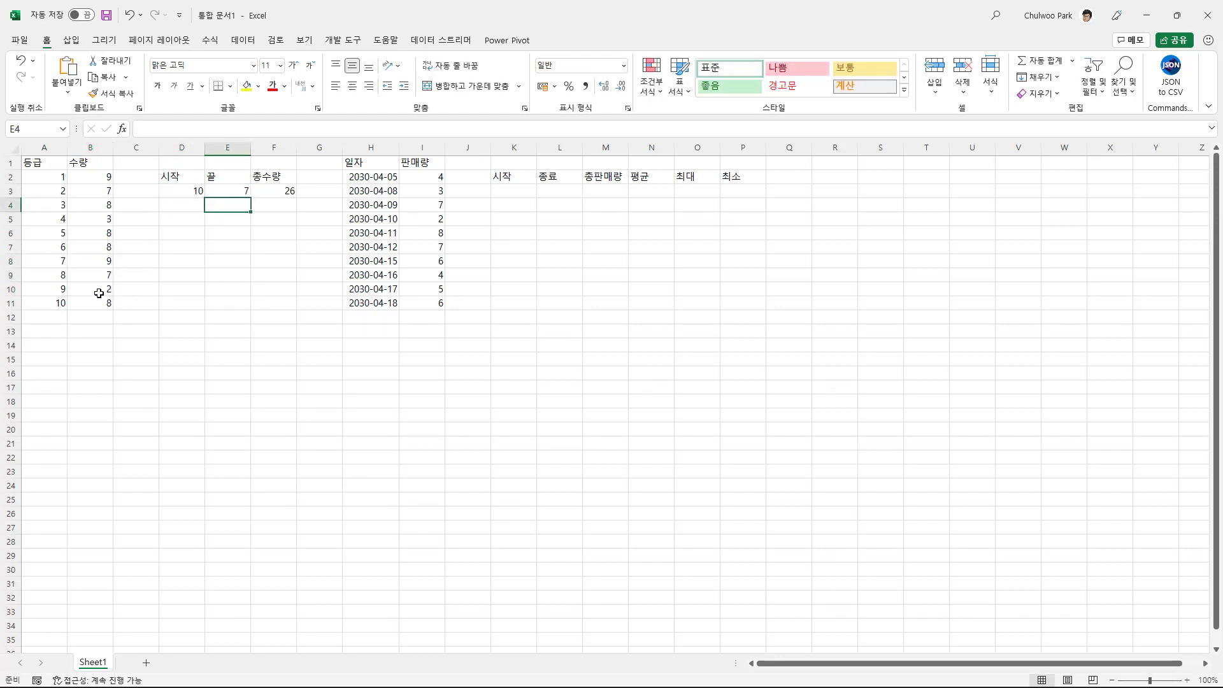
# Compare the sum of quantities B8:B11 with the total in F3 and review the formula's range references.
pyautogui.moveTo(85, 262); pyautogui.dragTo(98, 300)
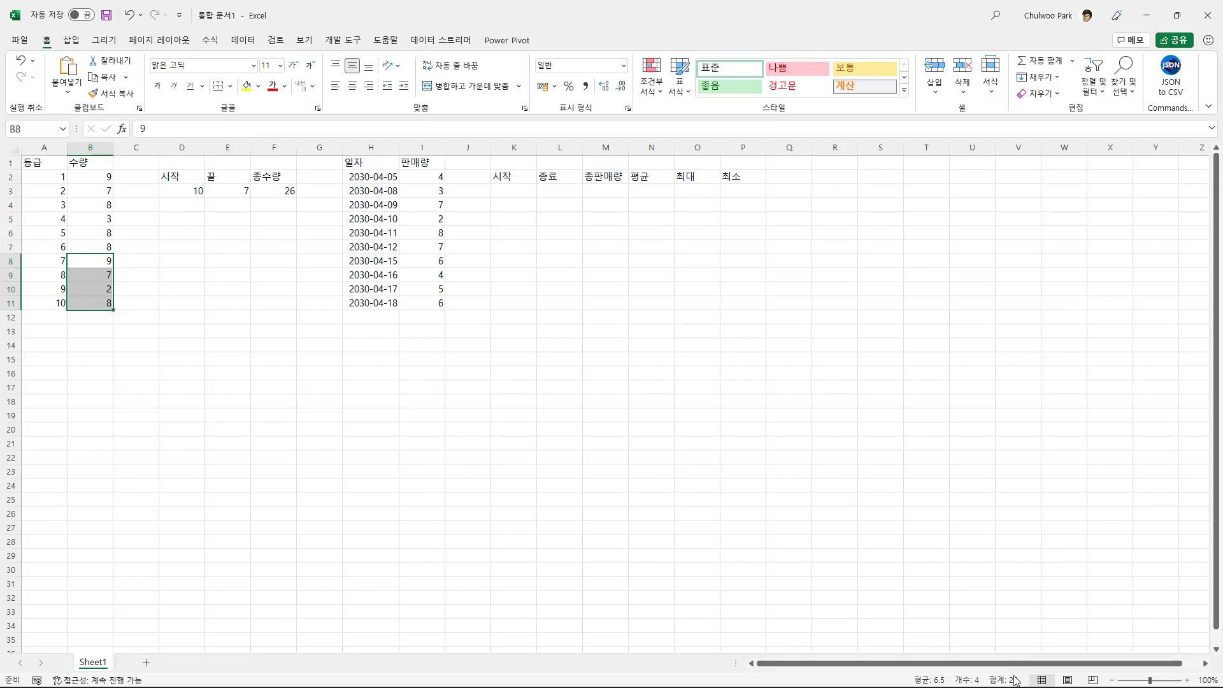
pyautogui.click(283, 190)
pyautogui.doubleClick(283, 191)
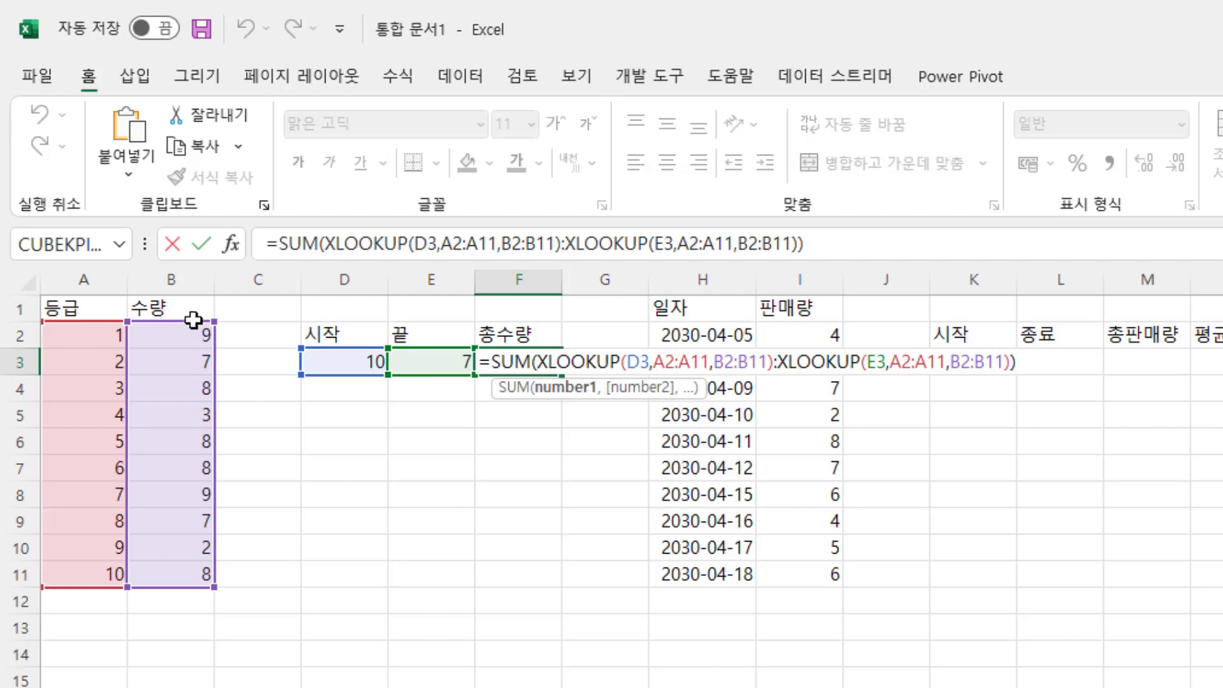
pyautogui.hotkey('ctrl', 'Return')
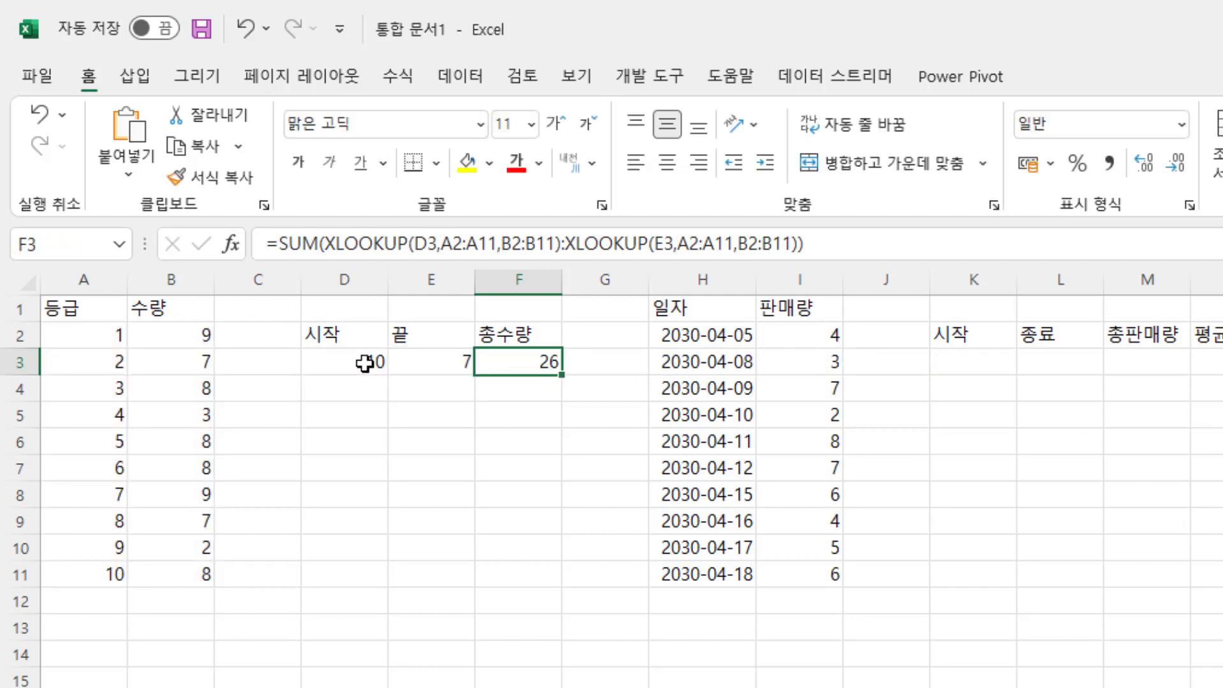
# Set the start grade in D3 to 1 and the end grade in E3 to 2.
pyautogui.click(365, 363)
pyautogui.write('1')
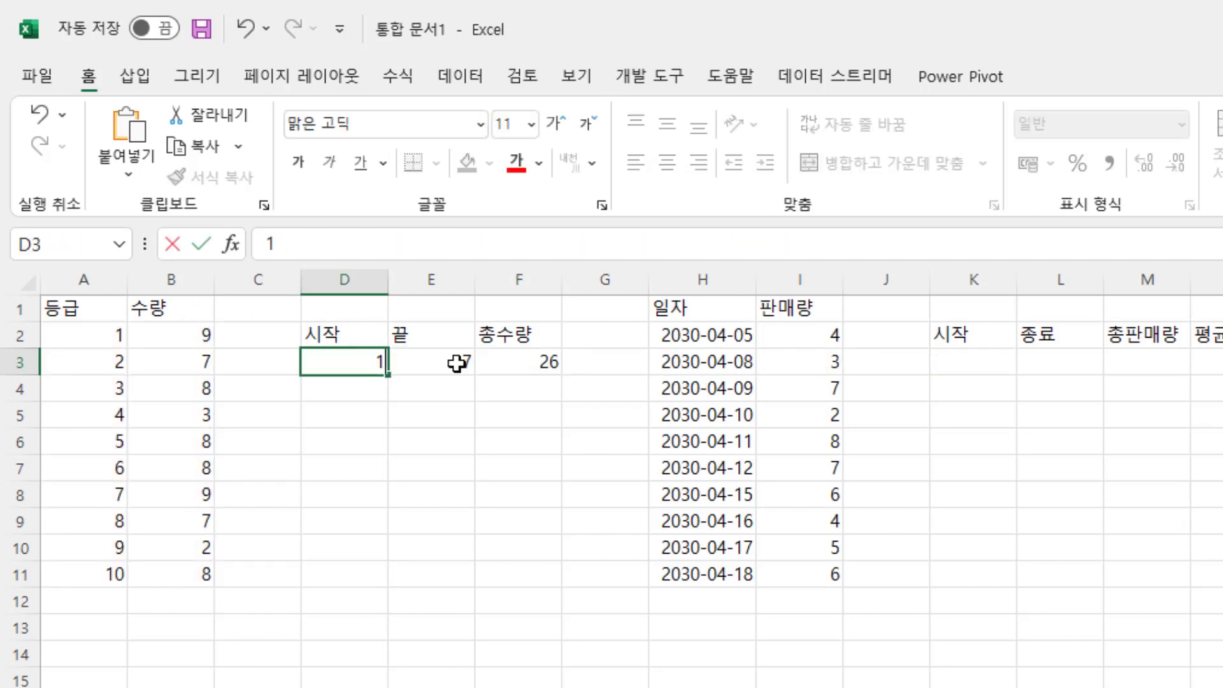
pyautogui.click(457, 363)
pyautogui.write('2')
pyautogui.click(451, 424)
# Match the start and end grades to quantity cells B2 and B3 and examine how the formula in F3 joins them.
pyautogui.click(360, 358)
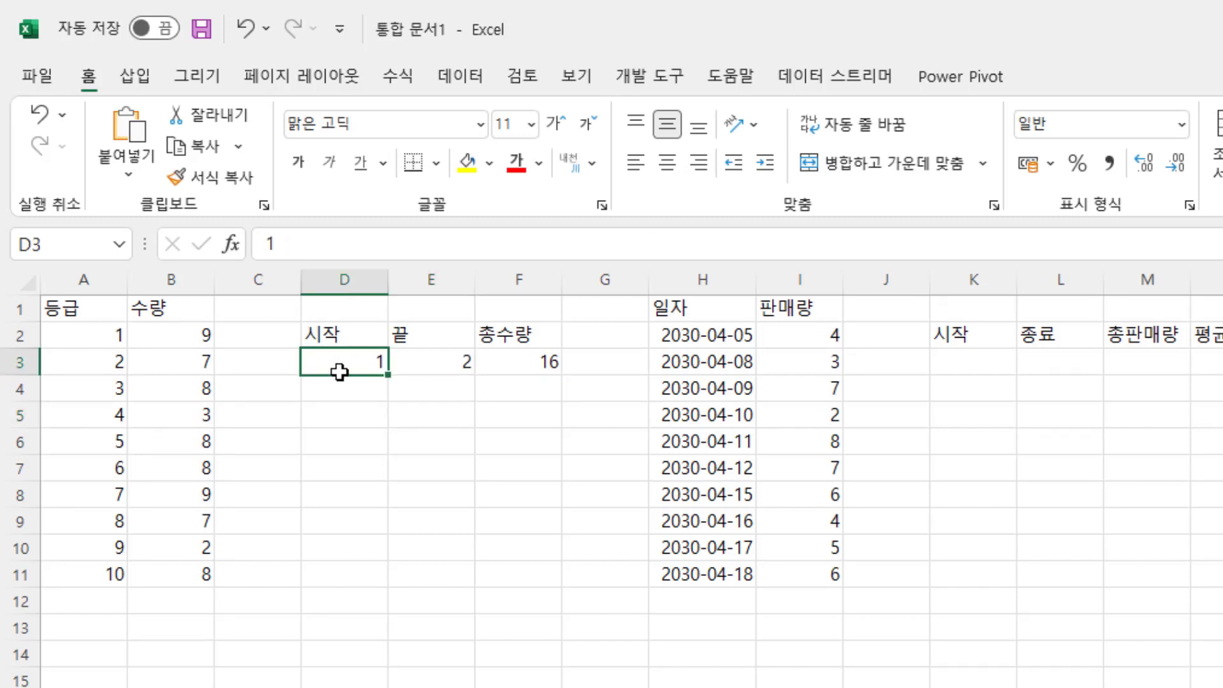
pyautogui.click(182, 336)
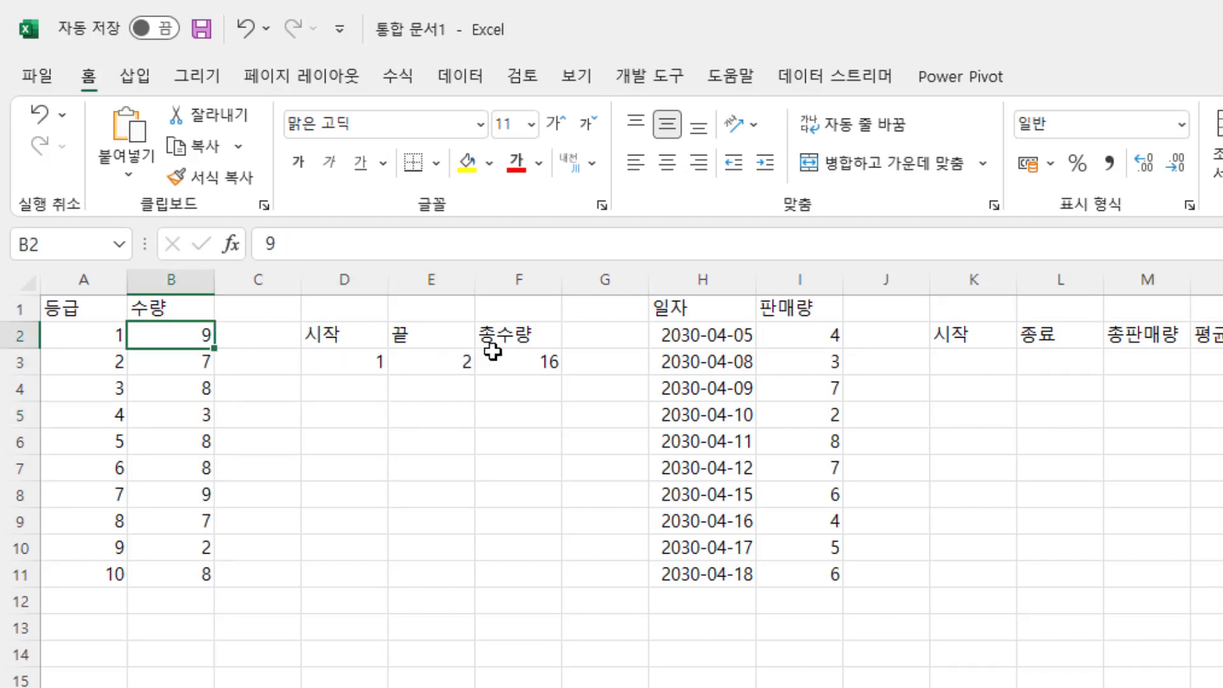
pyautogui.click(418, 364)
pyautogui.click(189, 360)
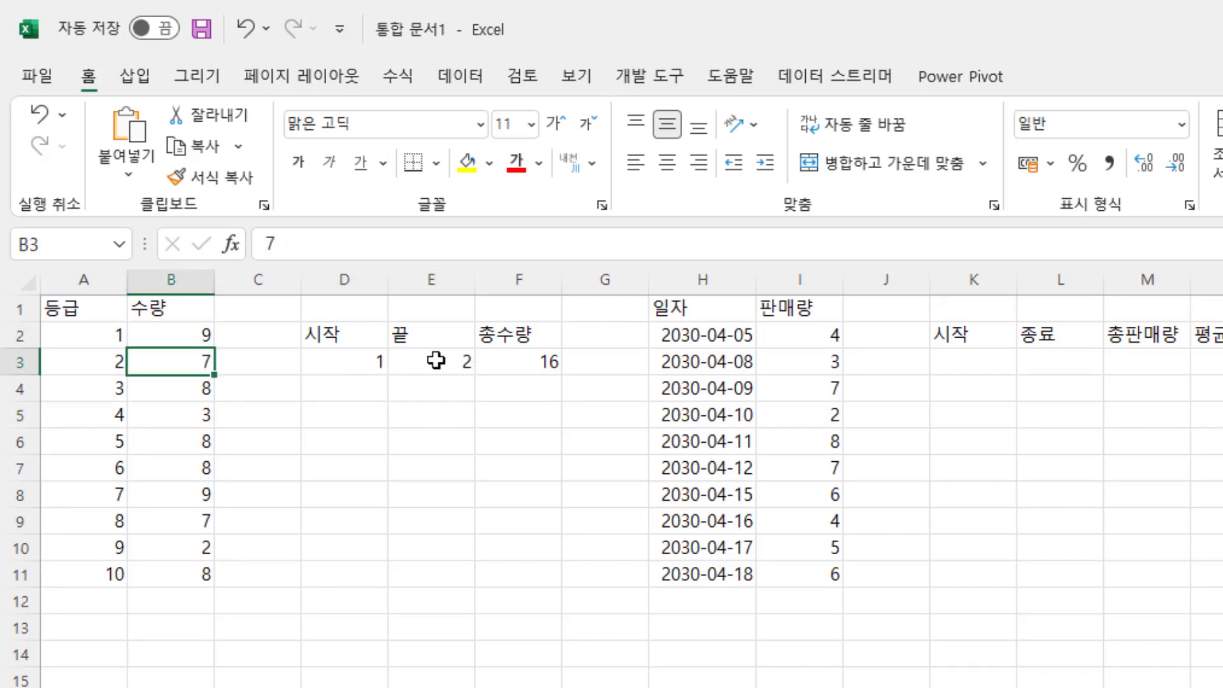
pyautogui.click(495, 359)
pyautogui.doubleClick(495, 359)
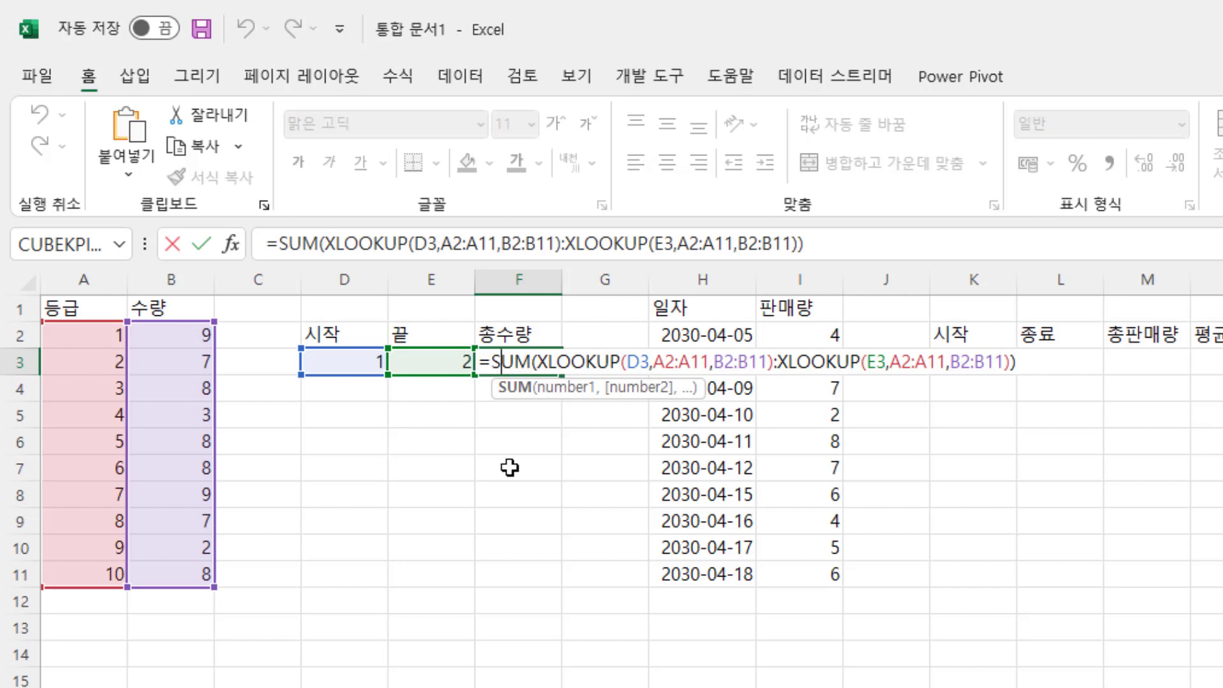
pyautogui.hotkey('ctrl', 'Return')
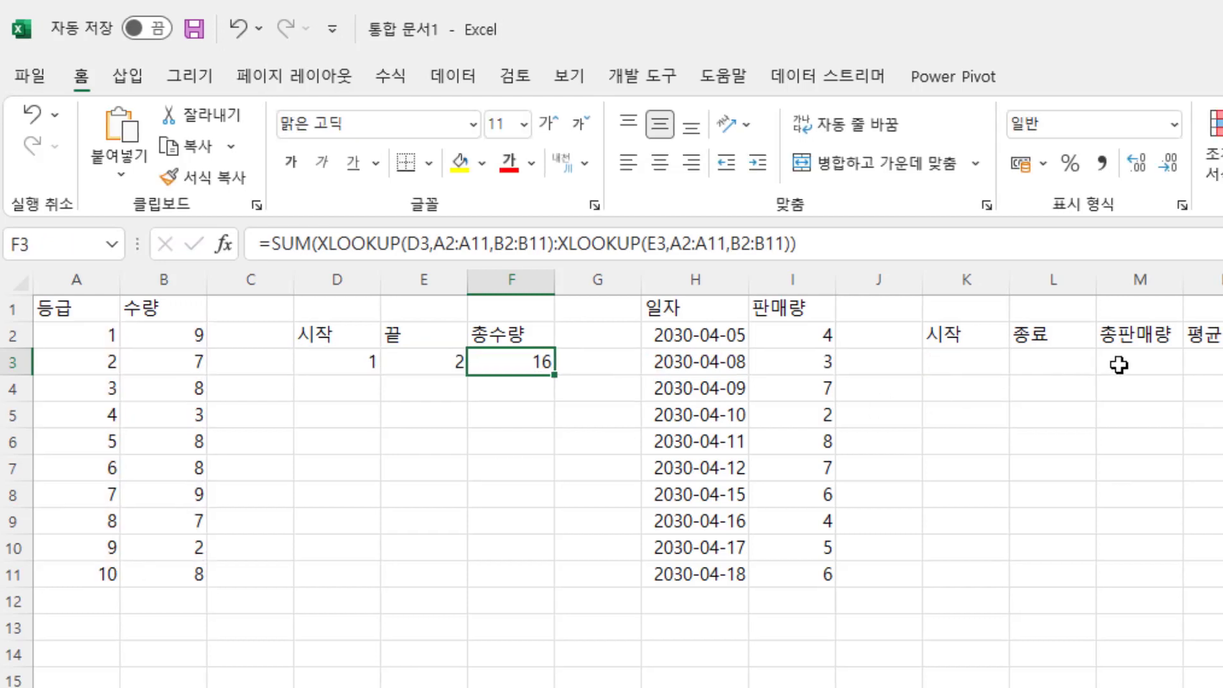
# Add a list data validation to the start date cell K3 using dates H2:H11 as source, and check its dropdown.
pyautogui.click(1124, 363)
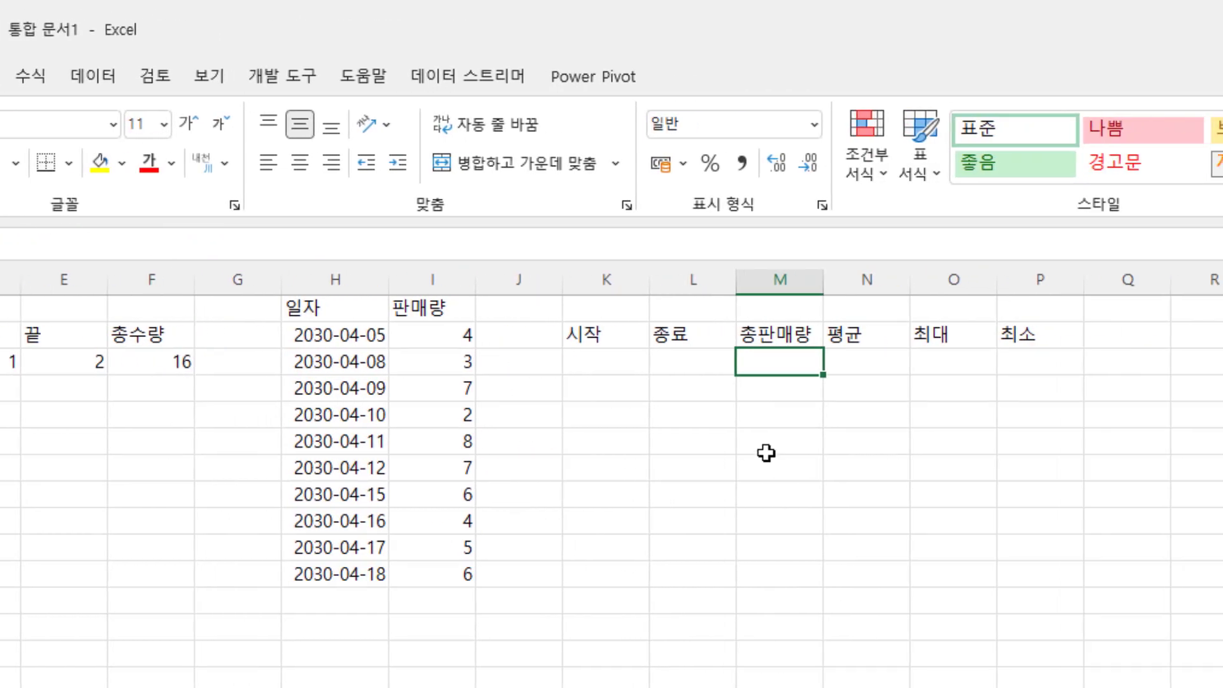
pyautogui.press('Left')
pyautogui.press('Left')
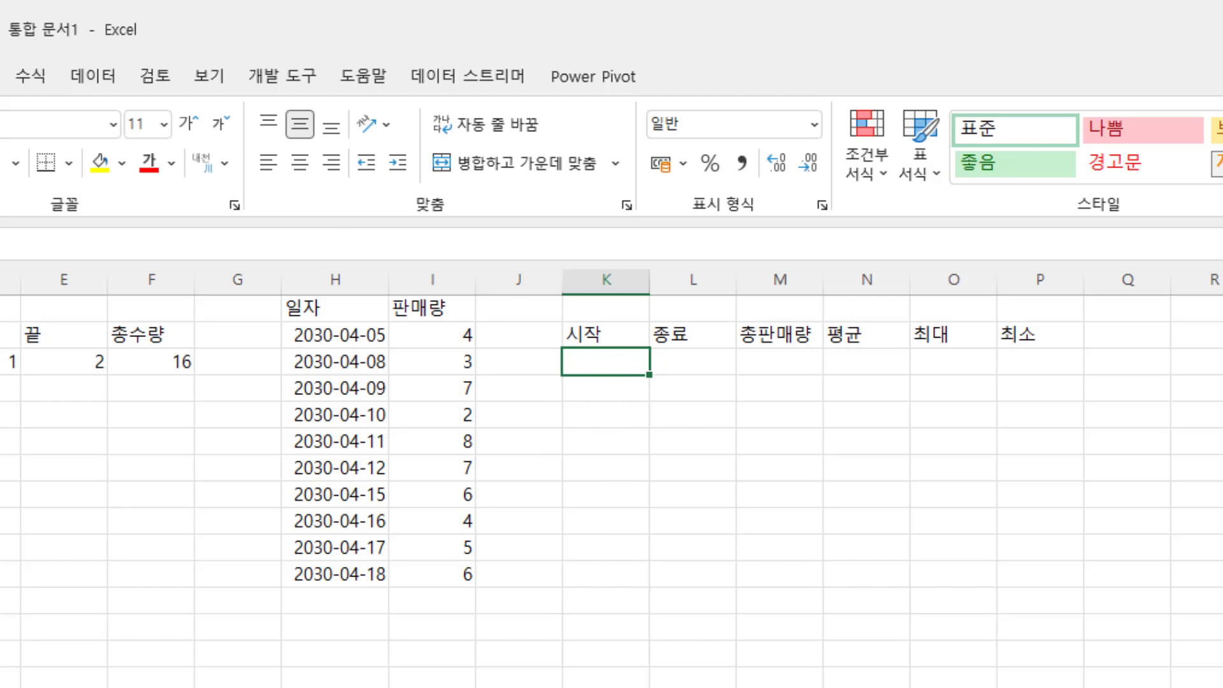
pyautogui.click(98, 75)
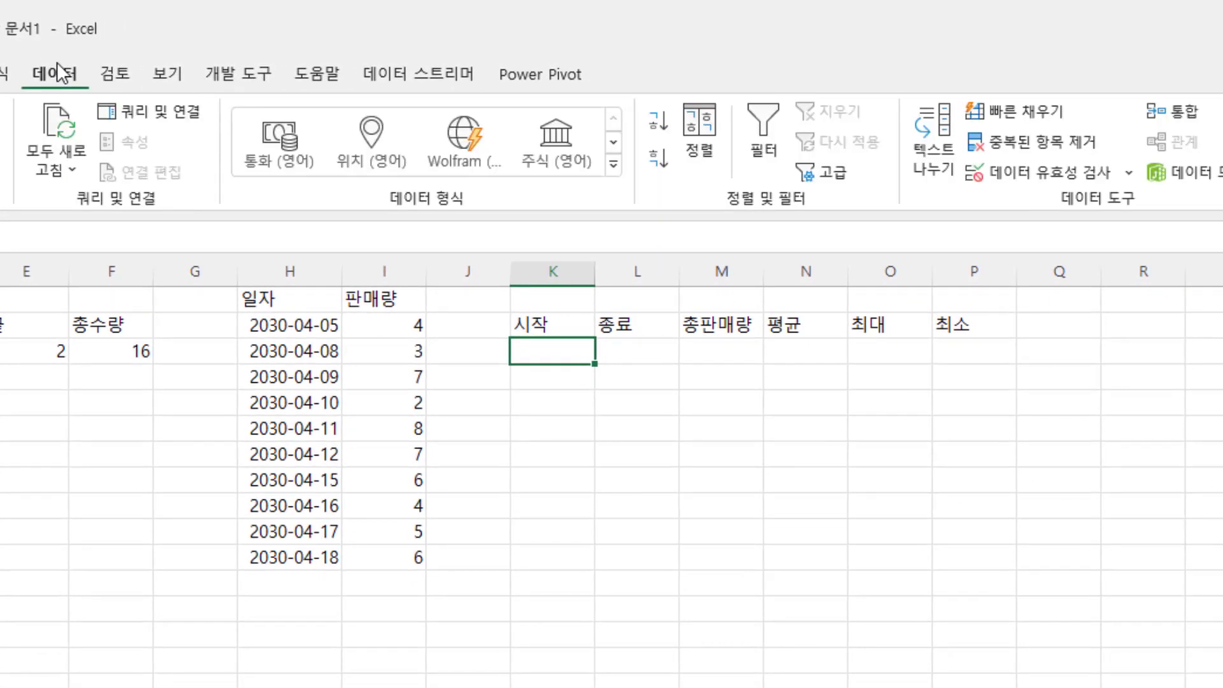
pyautogui.click(1127, 180)
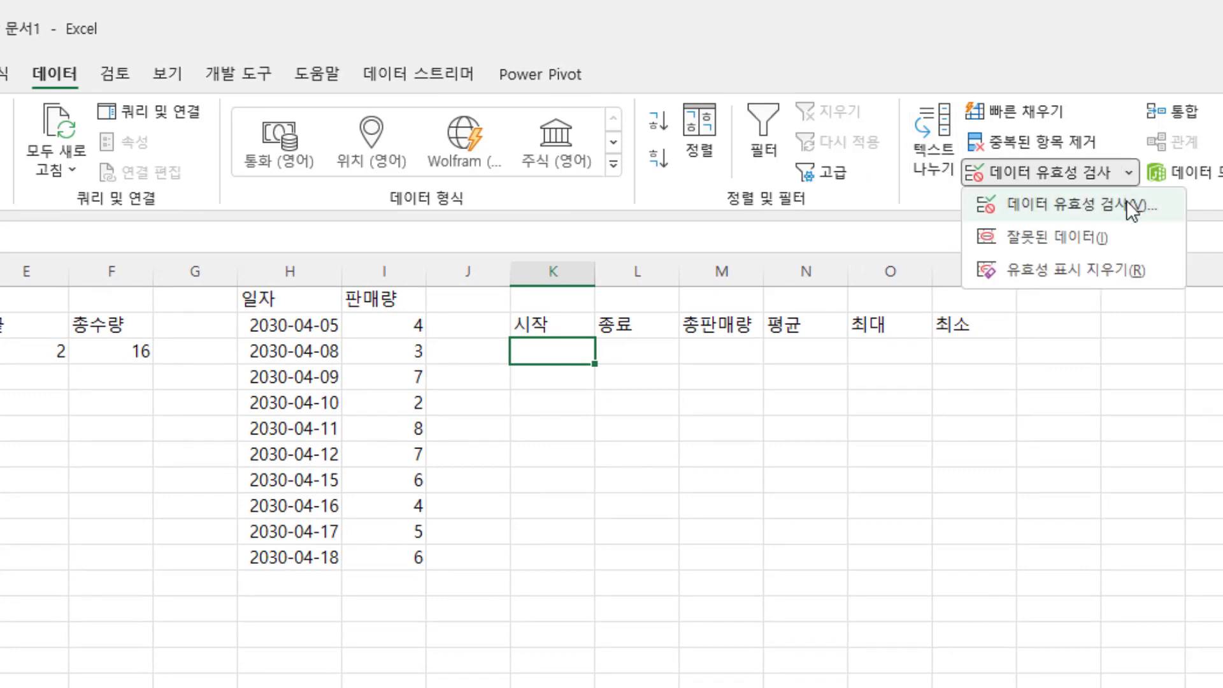
pyautogui.click(1131, 205)
pyautogui.click(572, 384)
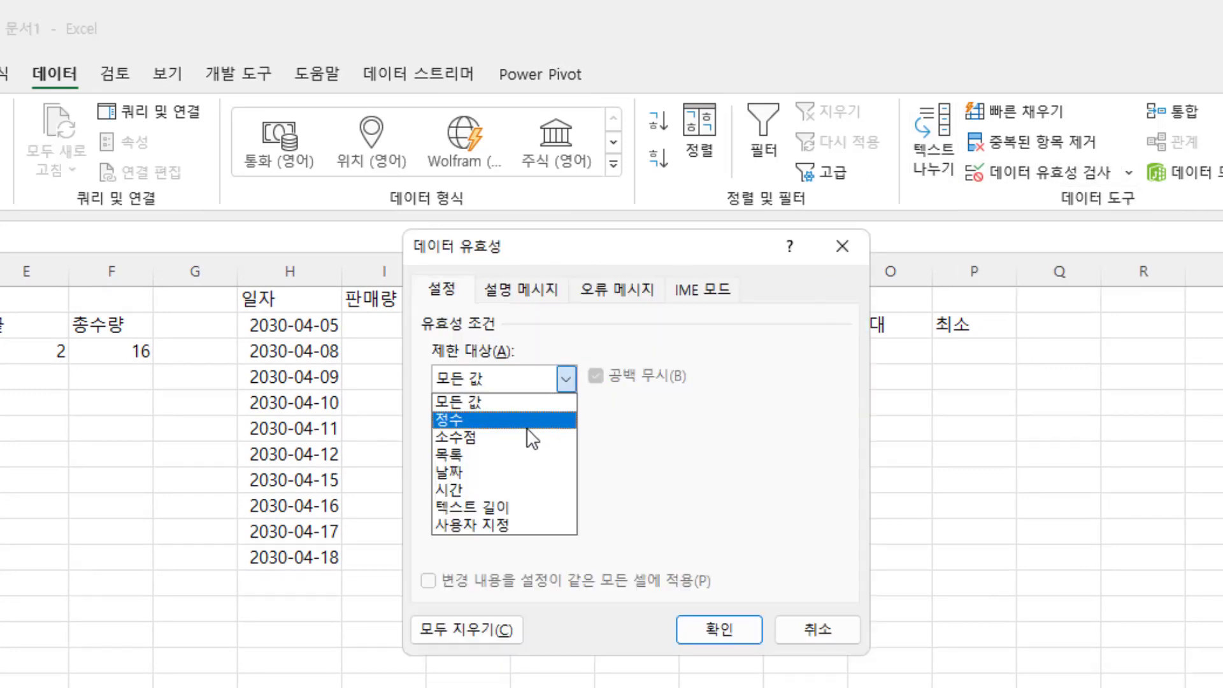
pyautogui.click(526, 454)
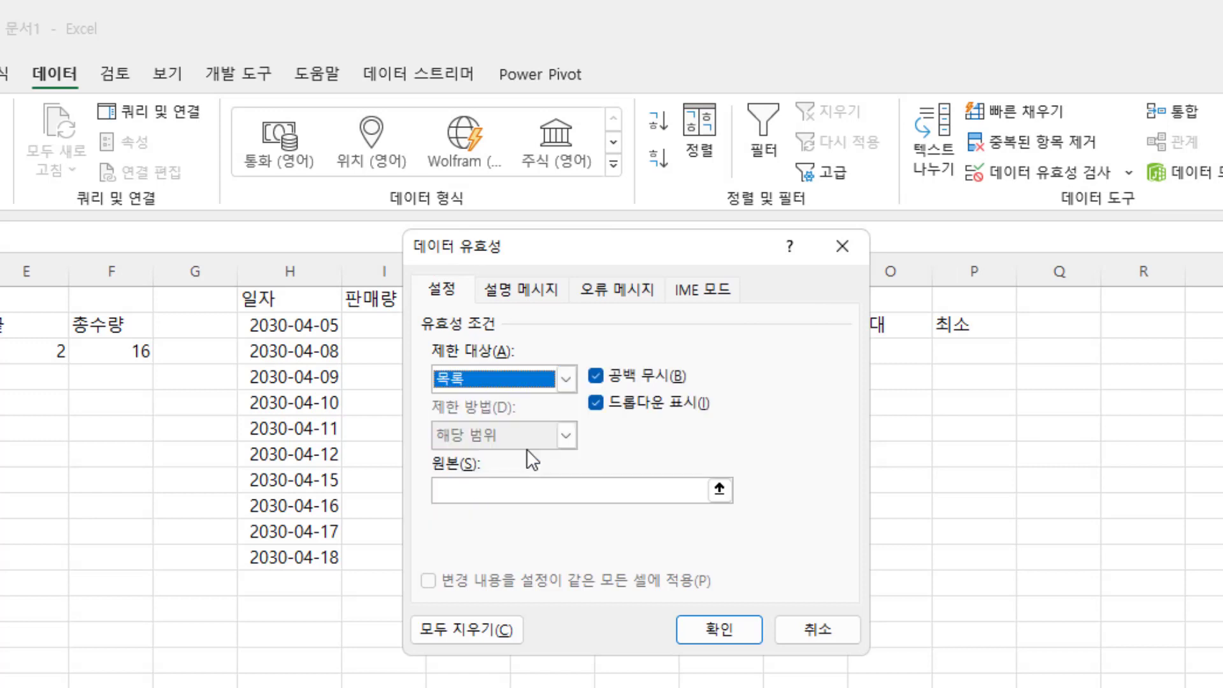
pyautogui.click(510, 506)
pyautogui.moveTo(274, 325); pyautogui.dragTo(276, 558)
pyautogui.click(734, 627)
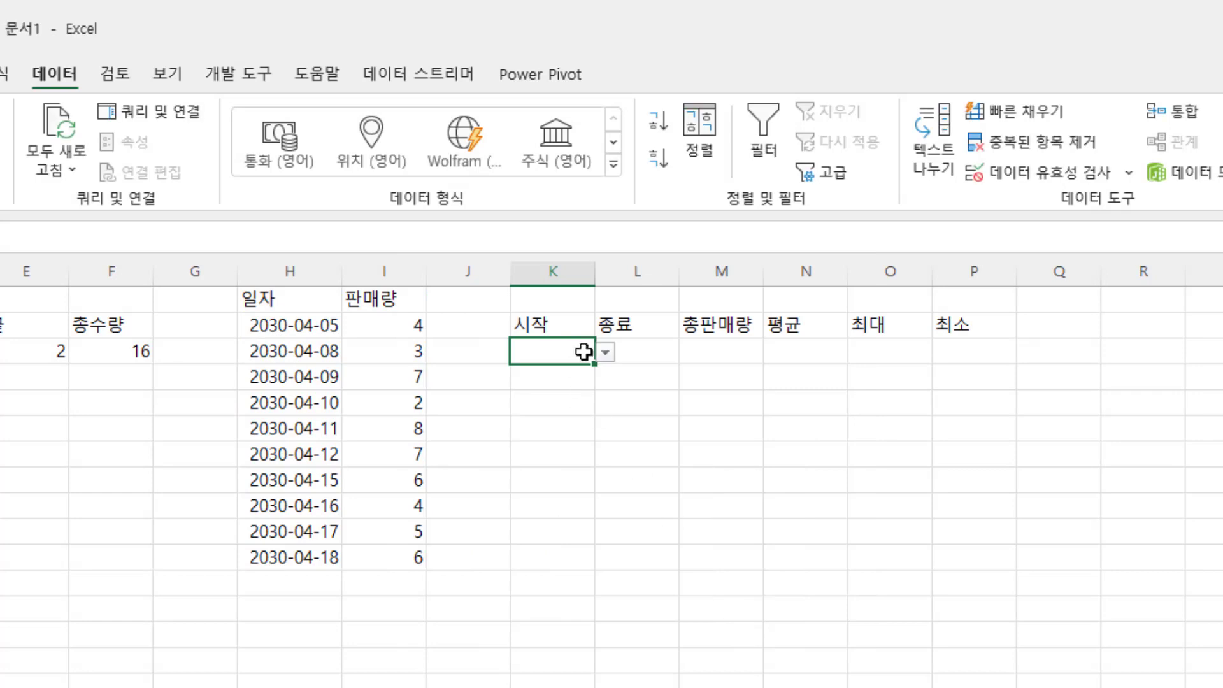
pyautogui.click(602, 352)
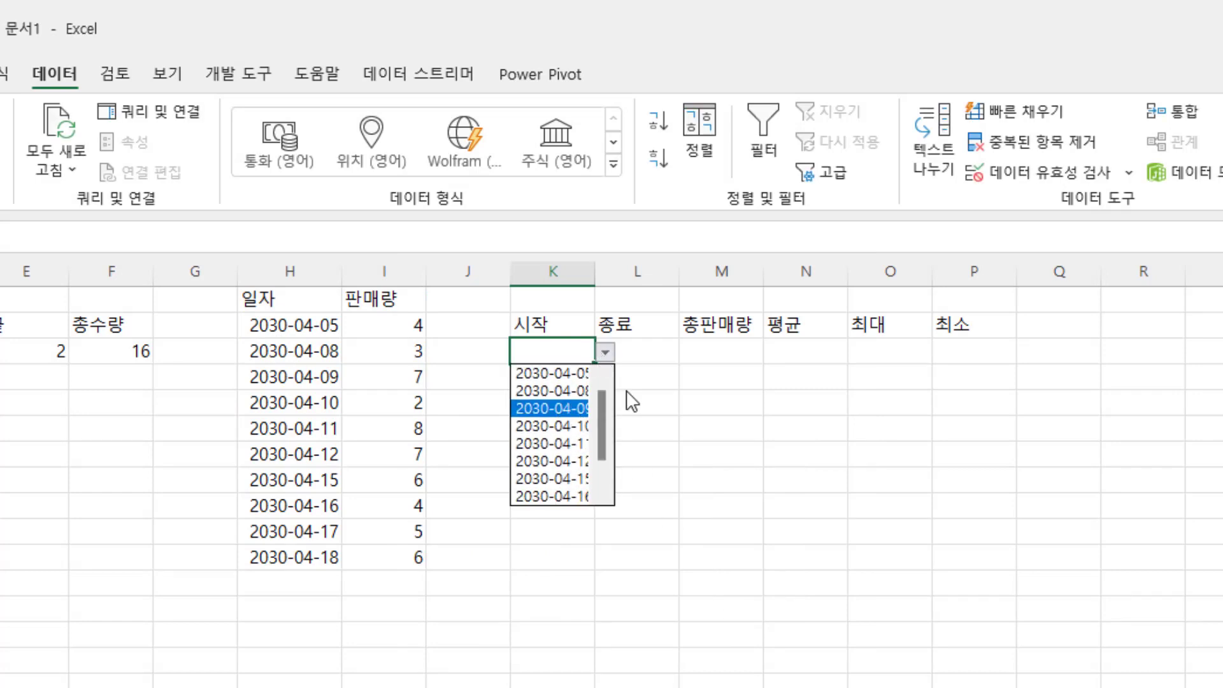
pyautogui.press('Escape')
# Add a list data validation to the end date cell L3 with the dates $H$2:$H$11 as source.
pyautogui.click(650, 354)
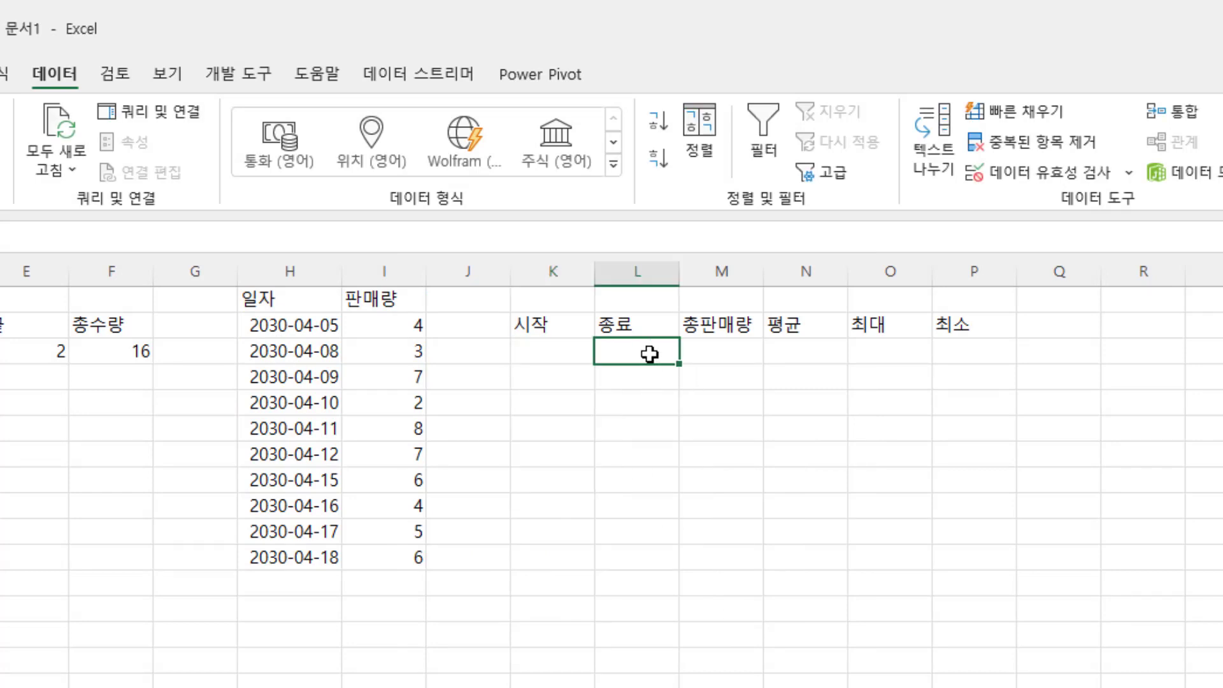
pyautogui.click(1051, 172)
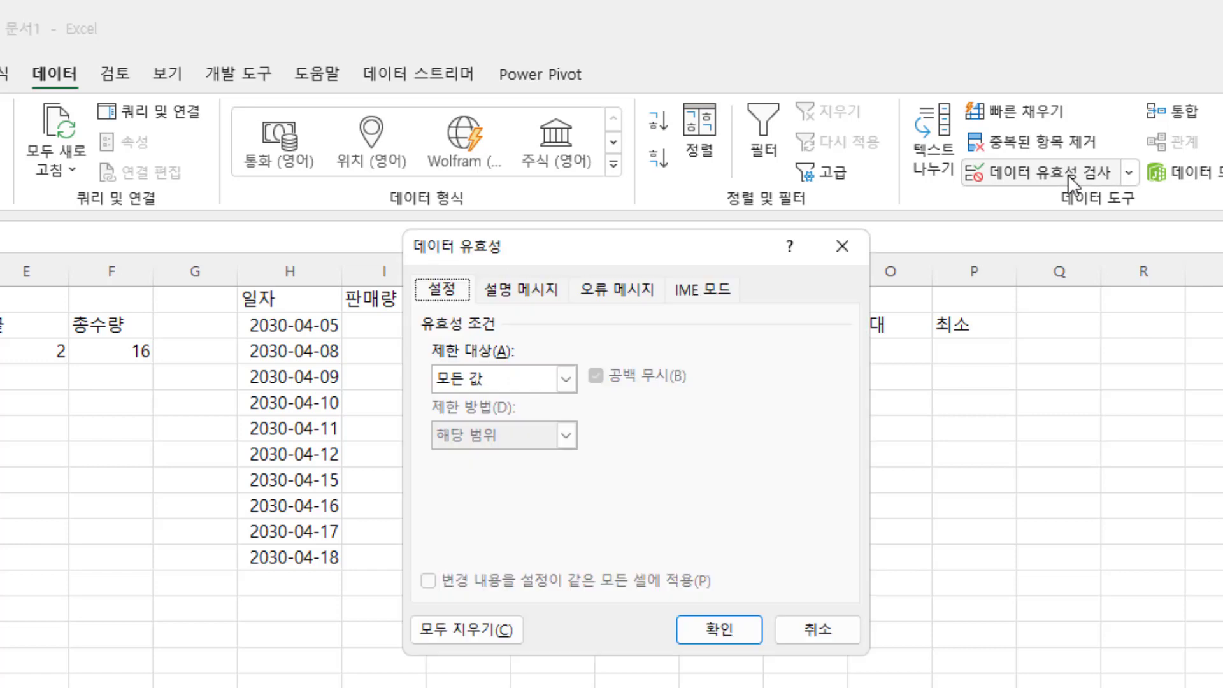
pyautogui.click(576, 380)
pyautogui.click(538, 455)
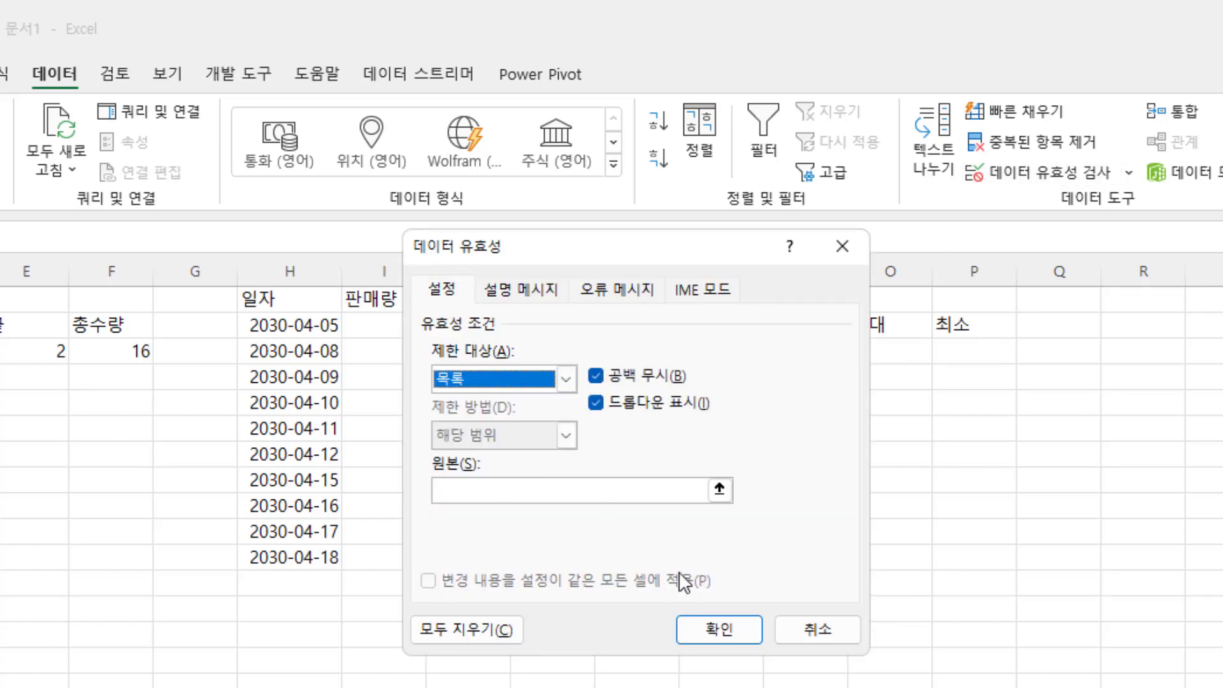
pyautogui.click(717, 632)
pyautogui.press('Return')
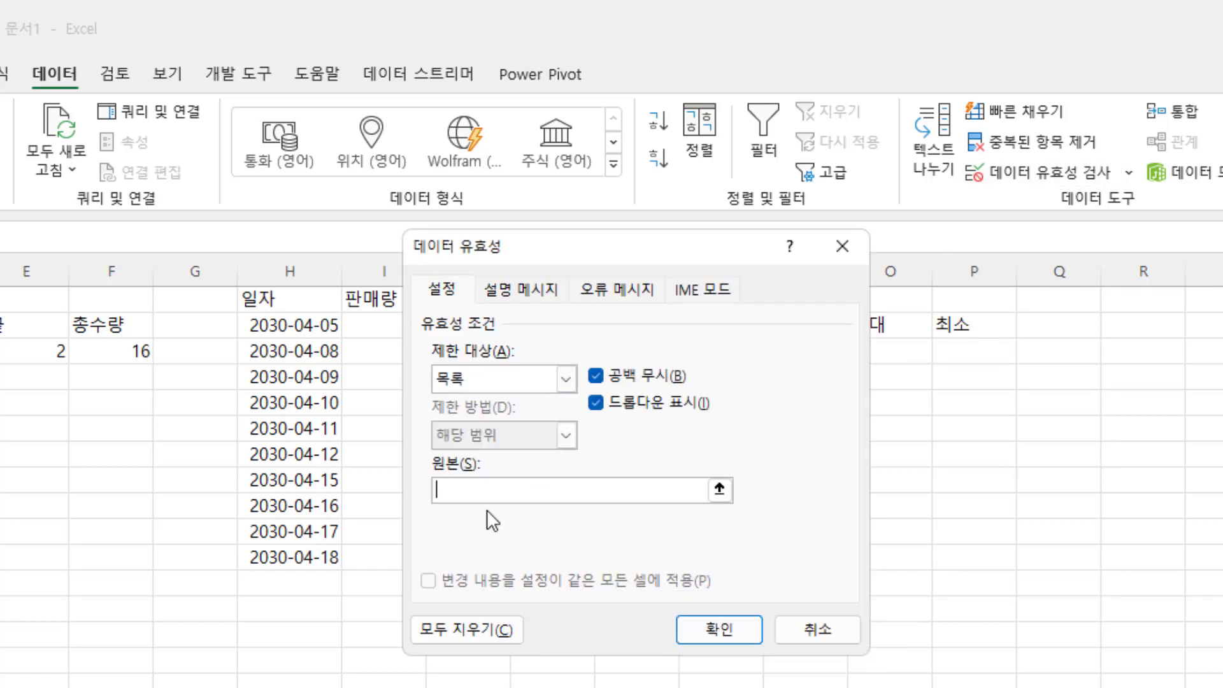
pyautogui.moveTo(275, 331); pyautogui.dragTo(286, 549)
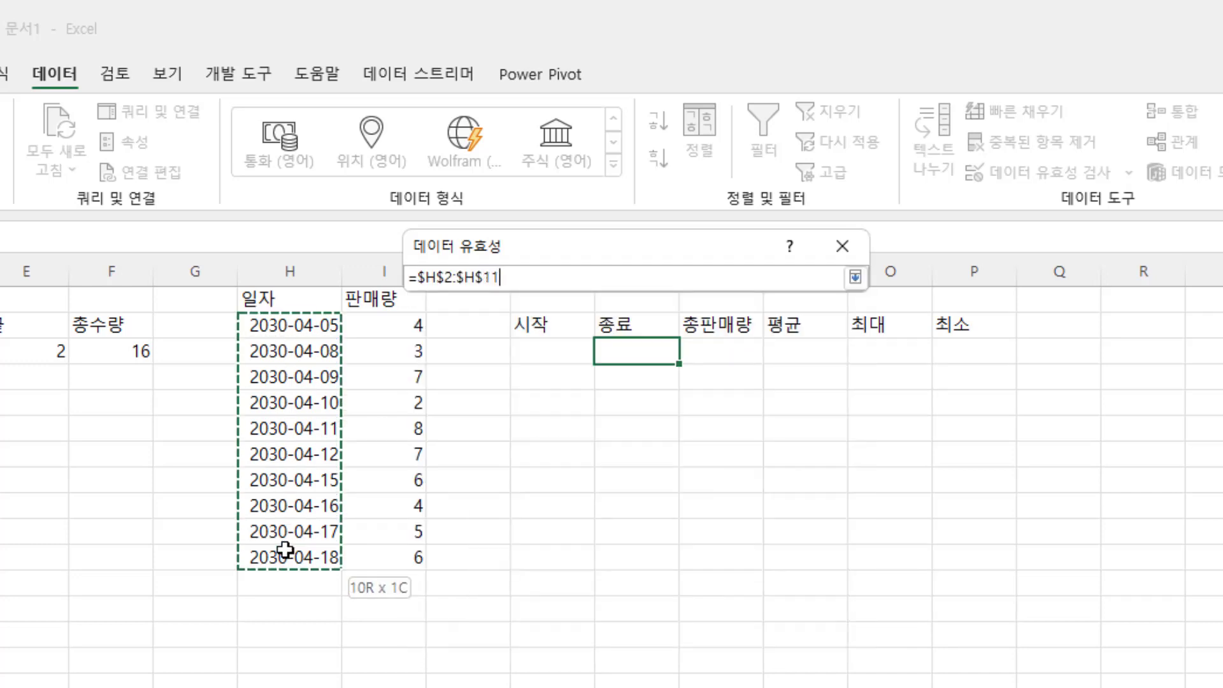
pyautogui.click(719, 631)
# Choose 2030-04-05 as the start date in K3 and 2030-04-12 as the end date in L3.
pyautogui.click(571, 350)
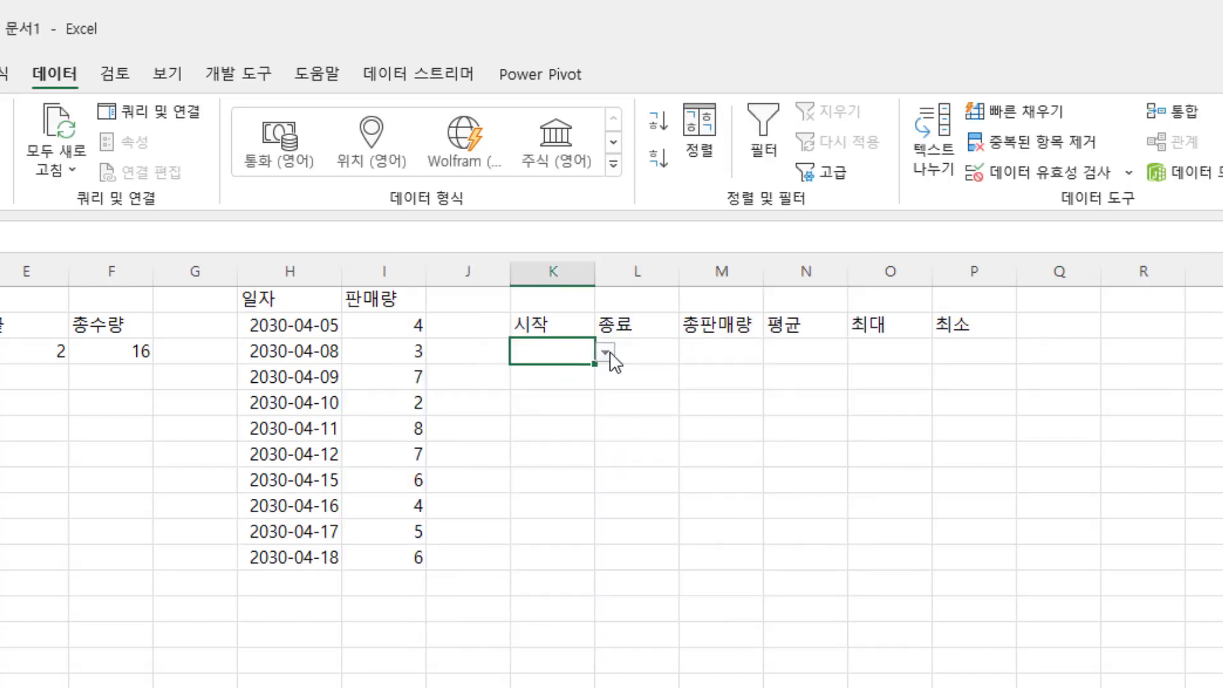
pyautogui.click(607, 354)
pyautogui.click(553, 377)
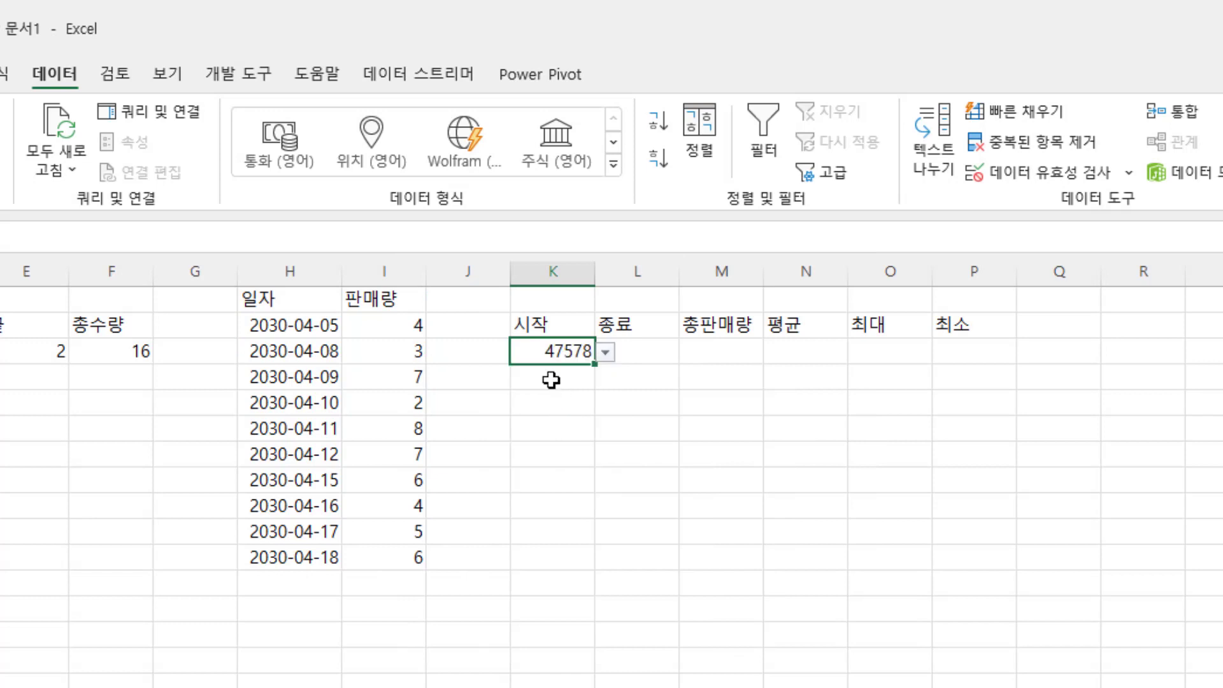
pyautogui.click(640, 347)
pyautogui.click(691, 352)
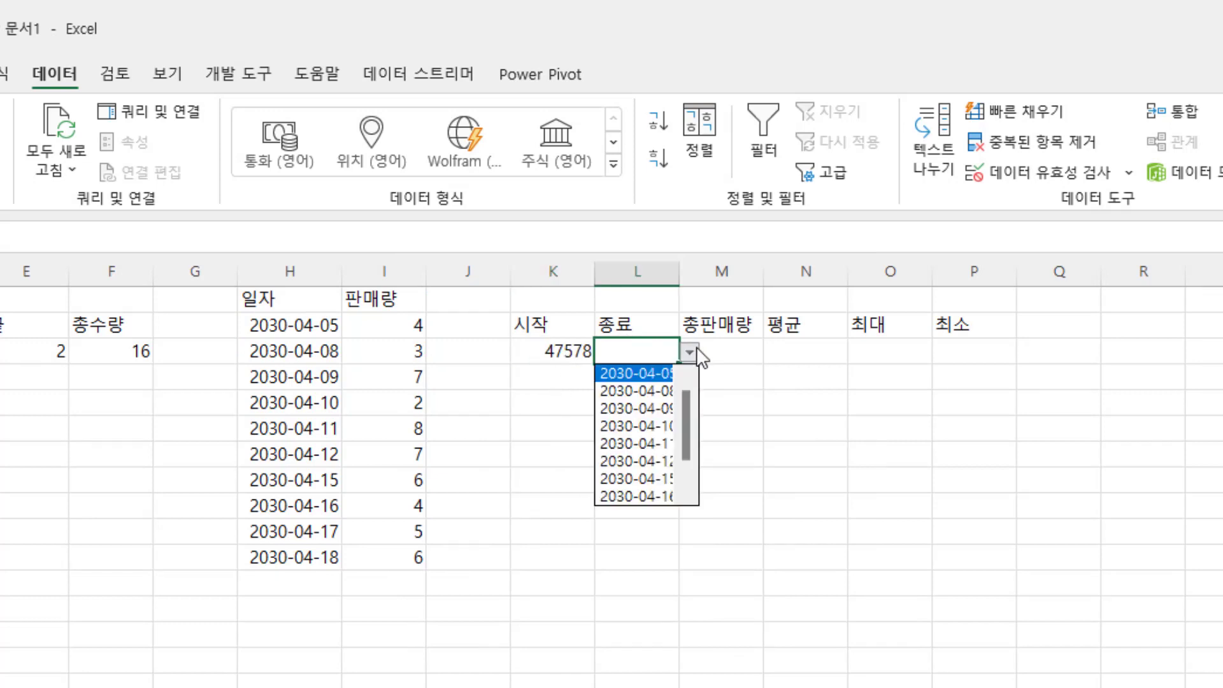
pyautogui.click(652, 460)
pyautogui.click(566, 478)
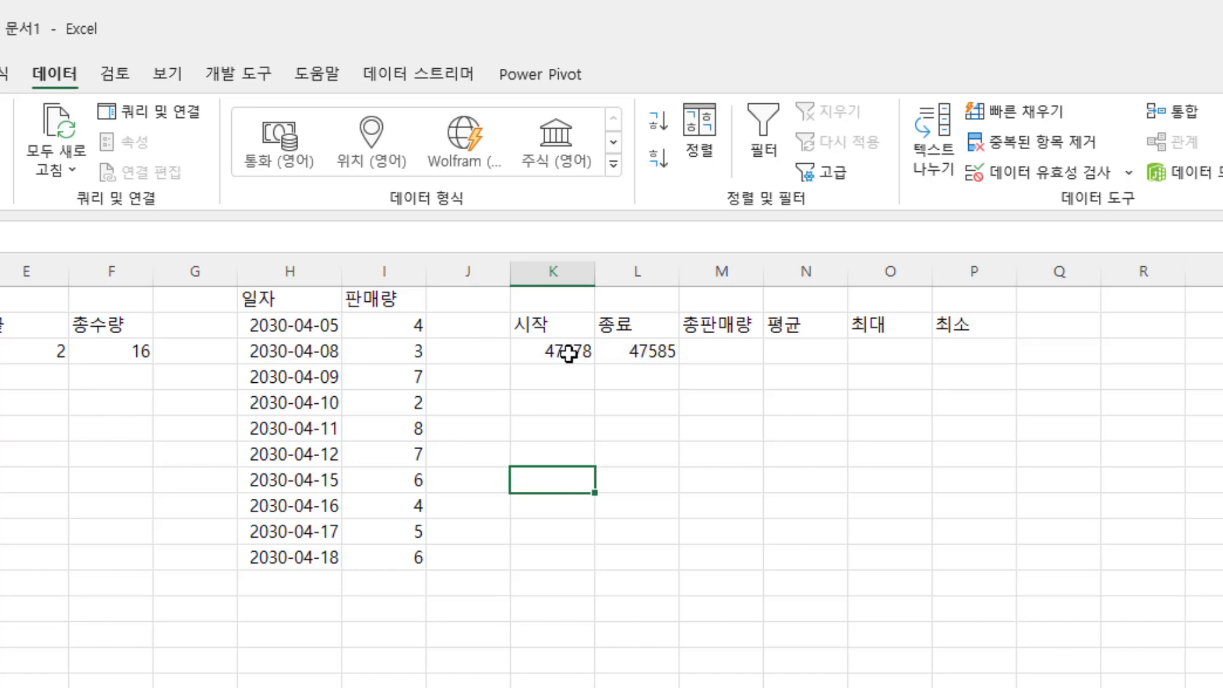
# Format the start and end cells K3:L3 as short dates and check both cells.
pyautogui.click(569, 352)
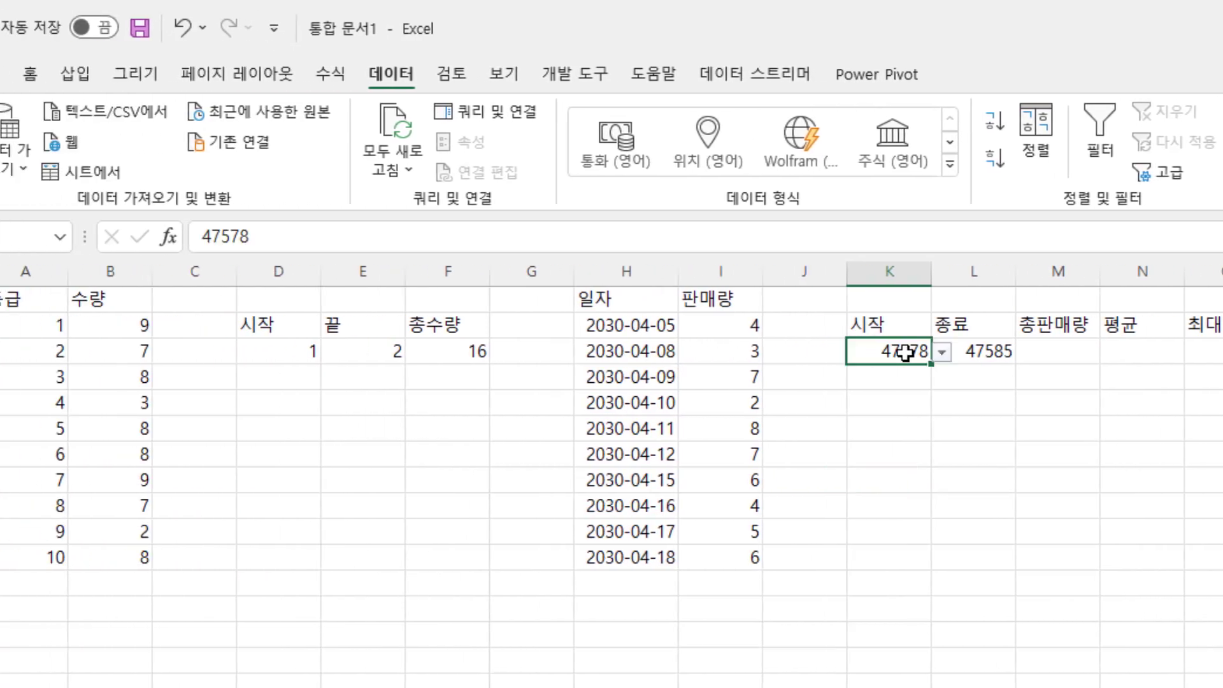
pyautogui.moveTo(905, 352); pyautogui.dragTo(965, 357)
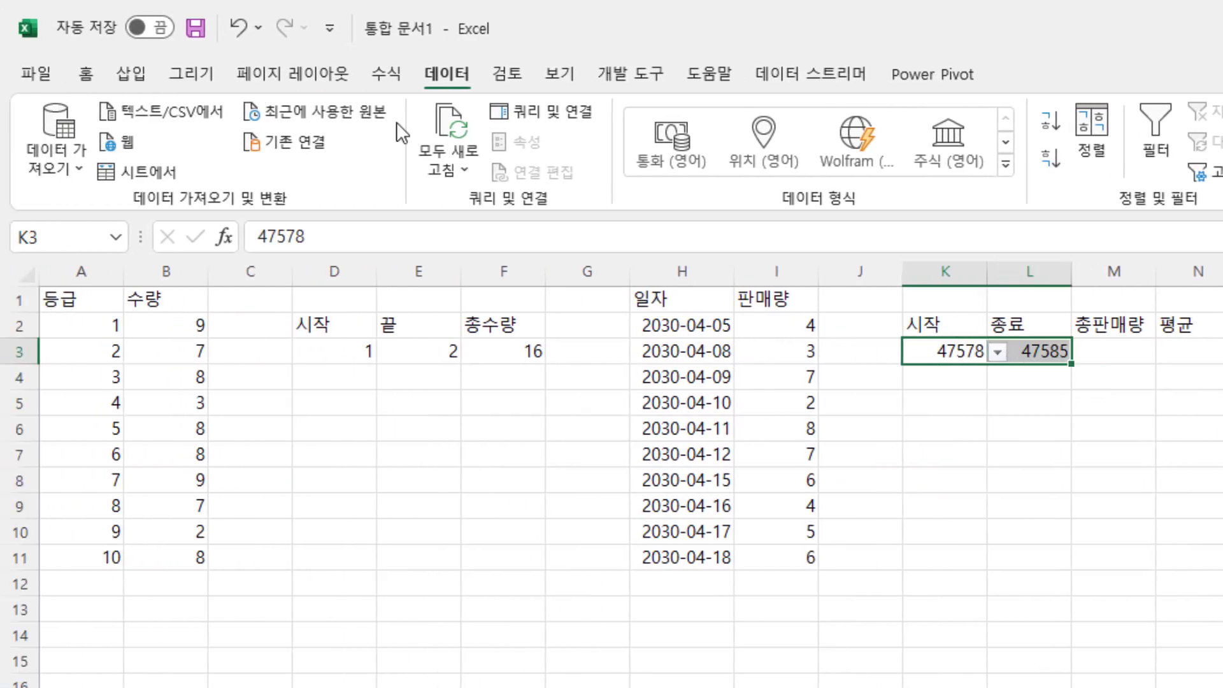
pyautogui.click(86, 73)
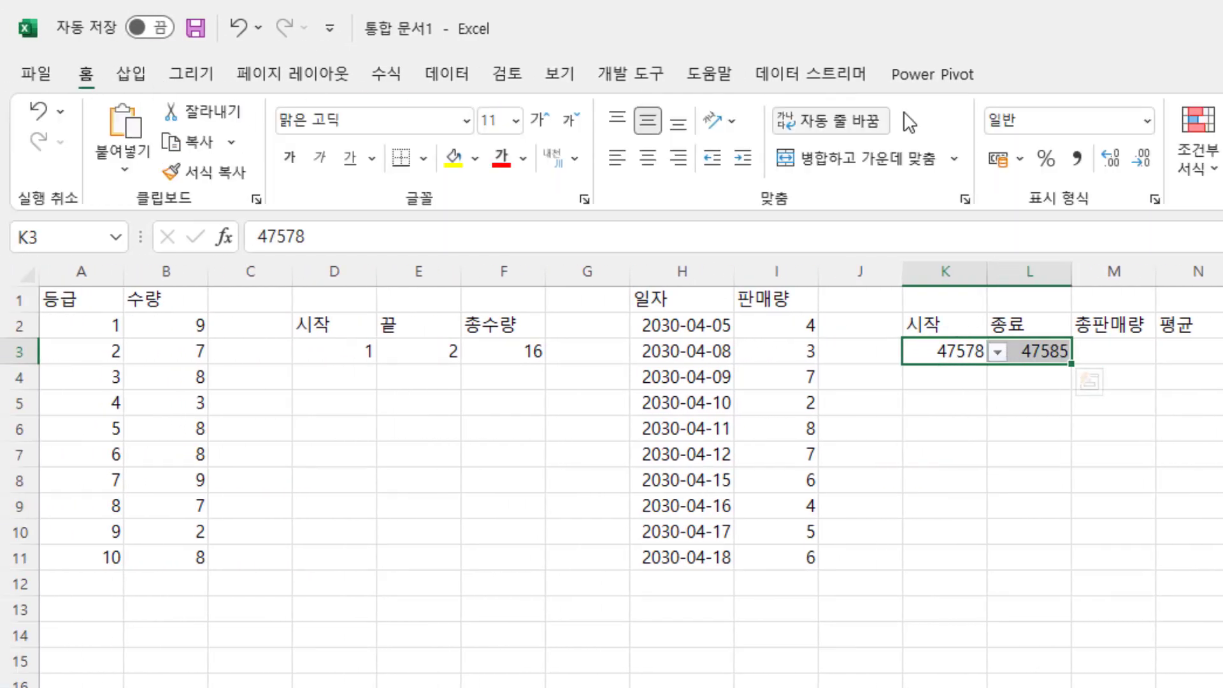
pyautogui.click(1147, 121)
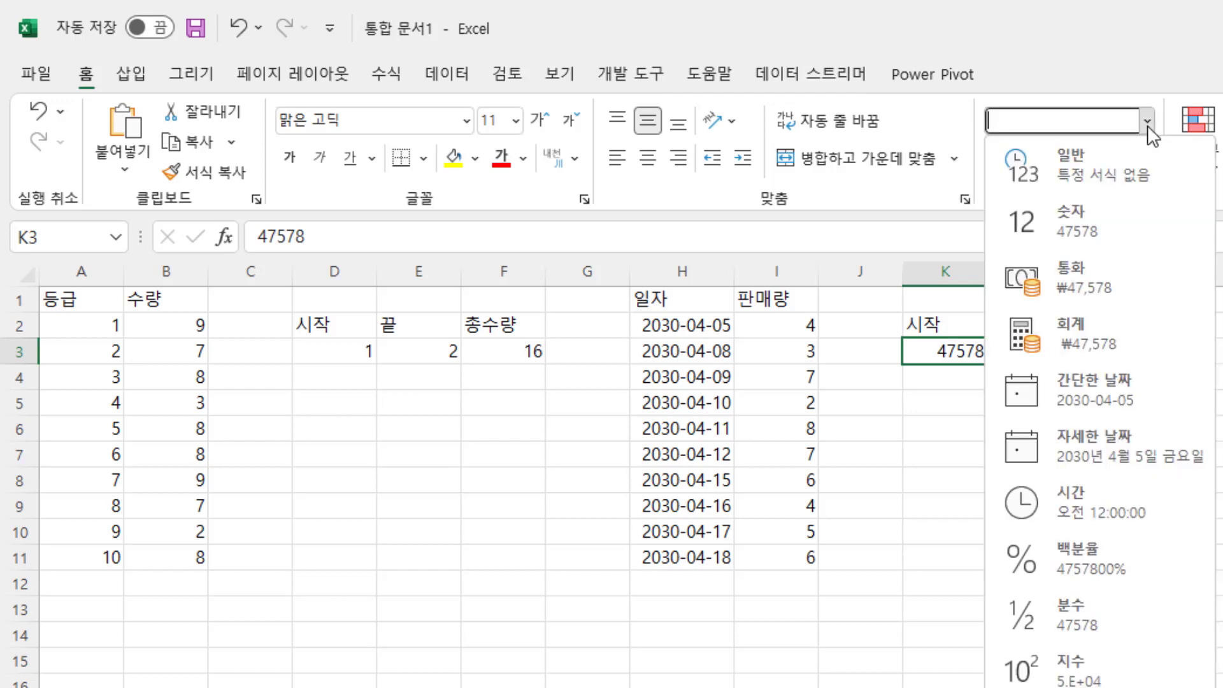
pyautogui.click(1172, 395)
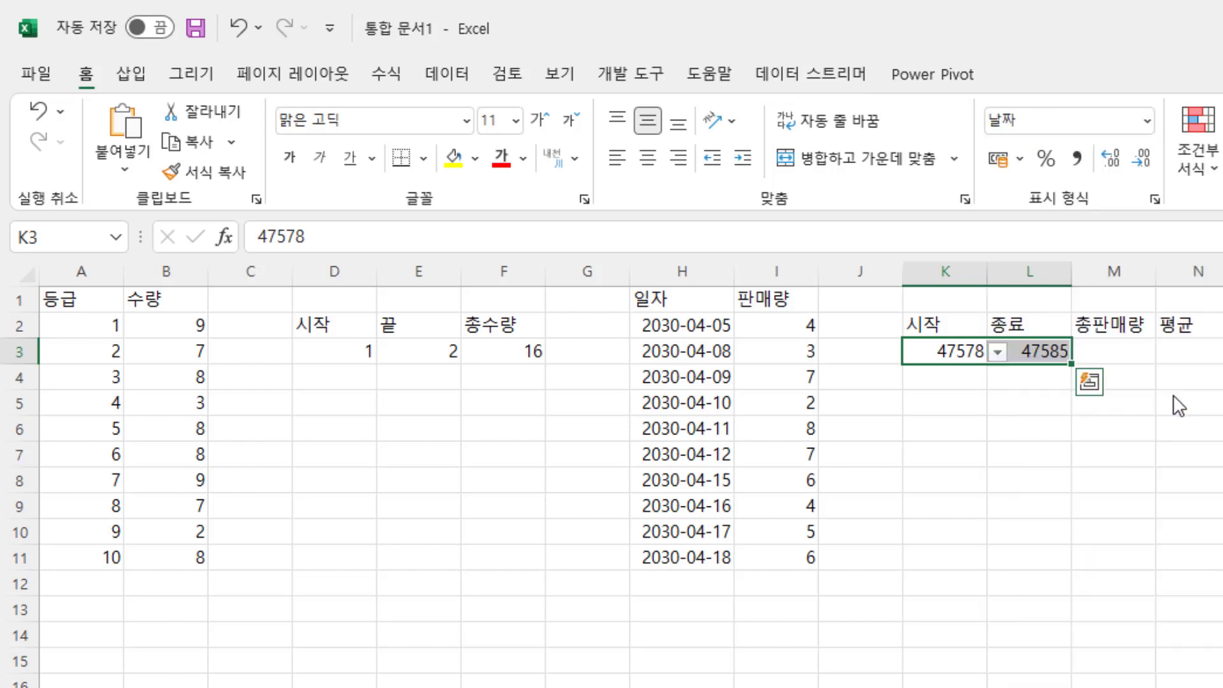
pyautogui.click(975, 436)
pyautogui.click(954, 360)
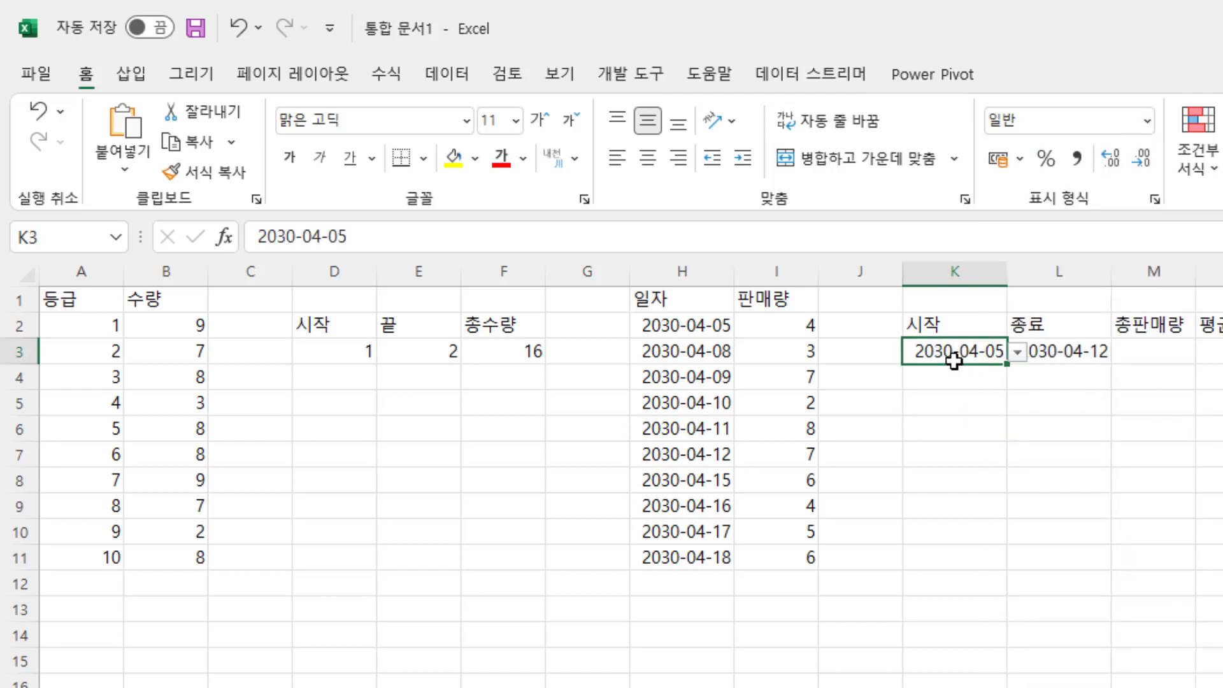
pyautogui.click(963, 419)
pyautogui.click(960, 367)
pyautogui.click(1058, 352)
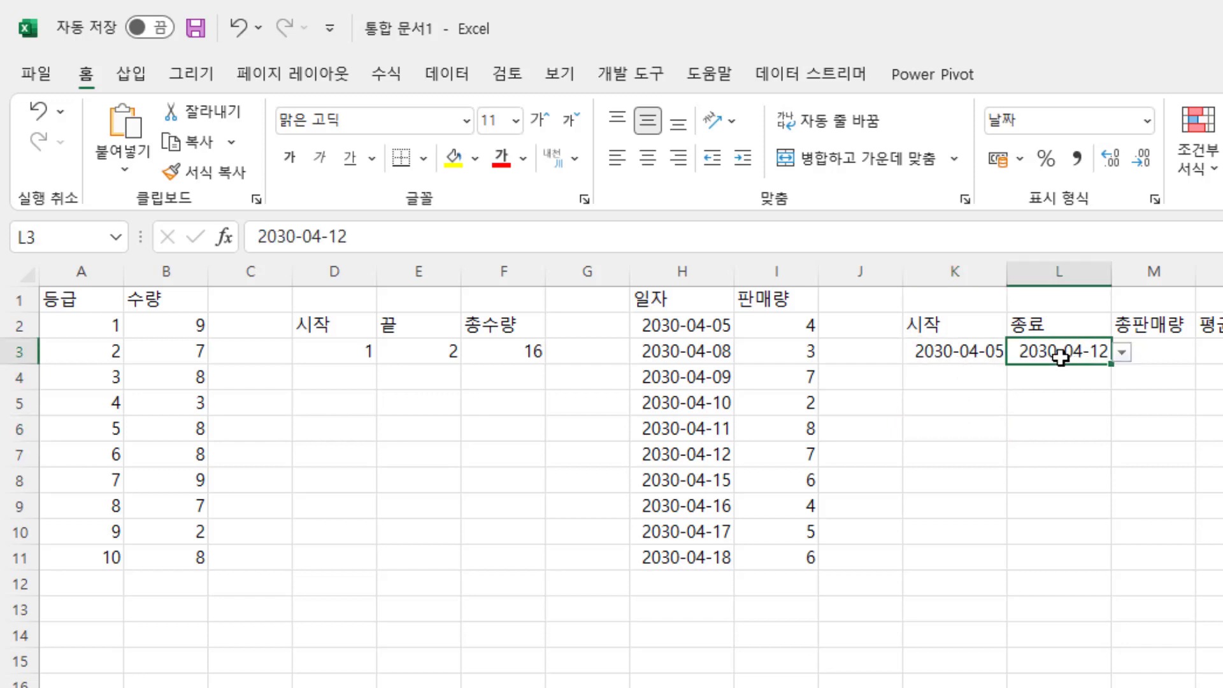
# Begin the total sales formula in M3 with =SUM(XLOOKUP(K3,H2:H11,I2:I11) to locate the start date's sales cell.
pyautogui.click(1171, 352)
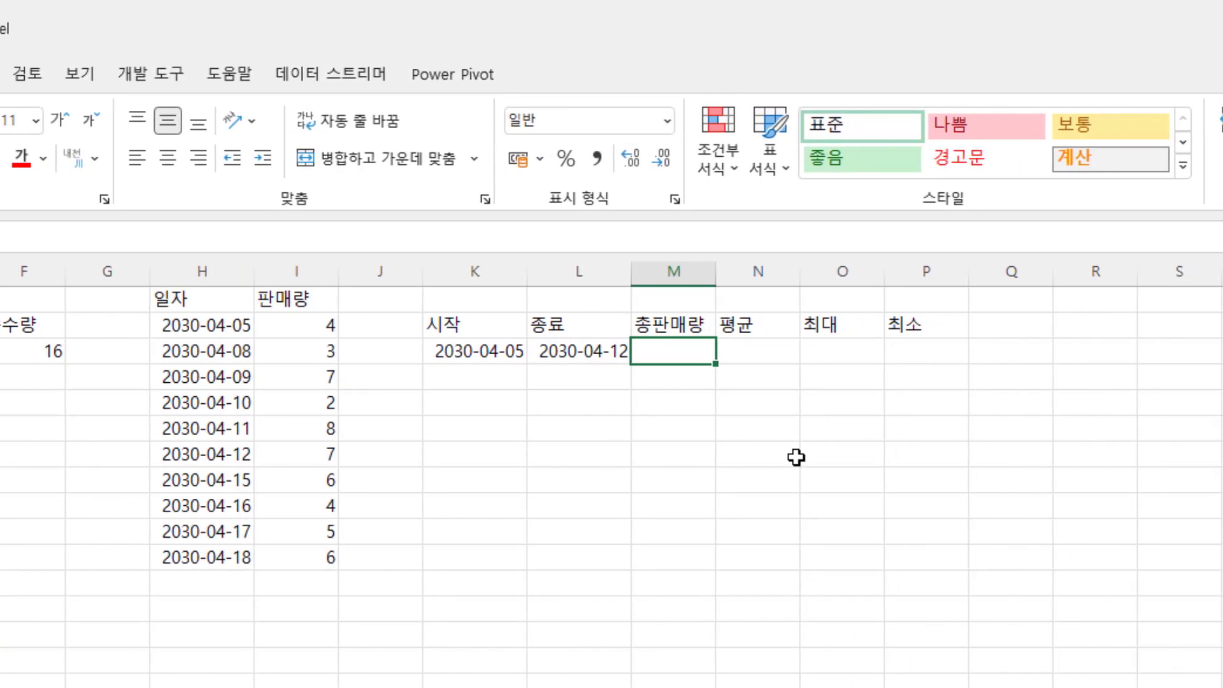
pyautogui.write('=sum')
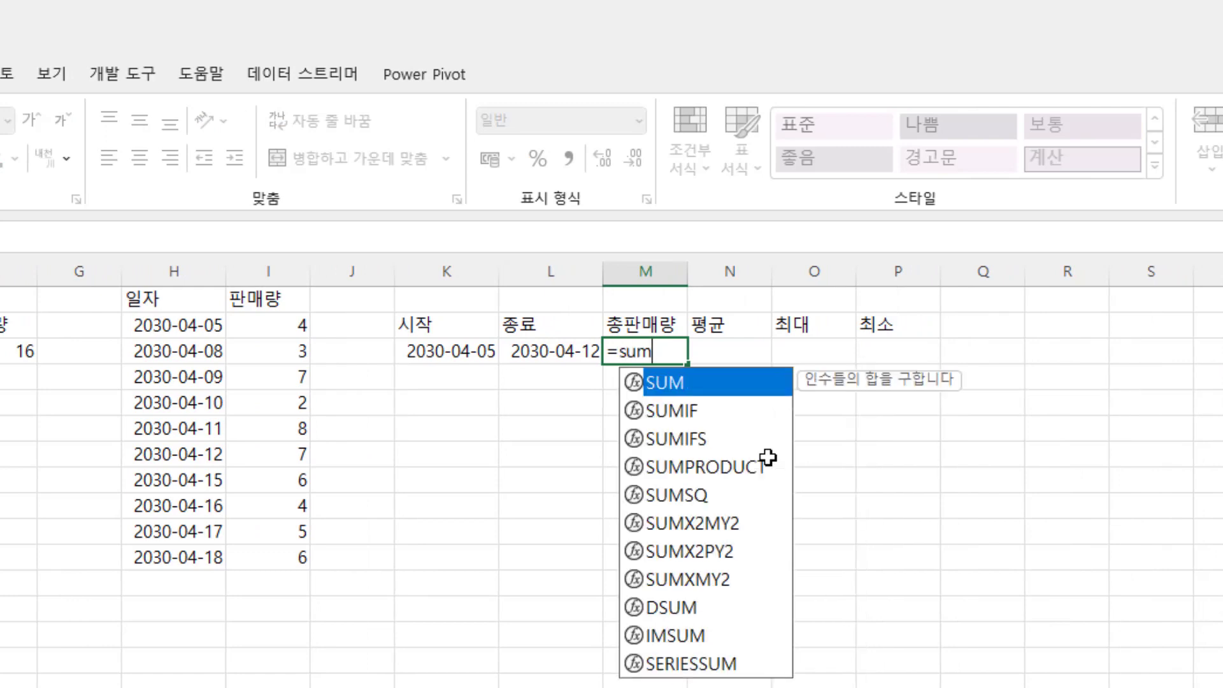
pyautogui.write('(xl')
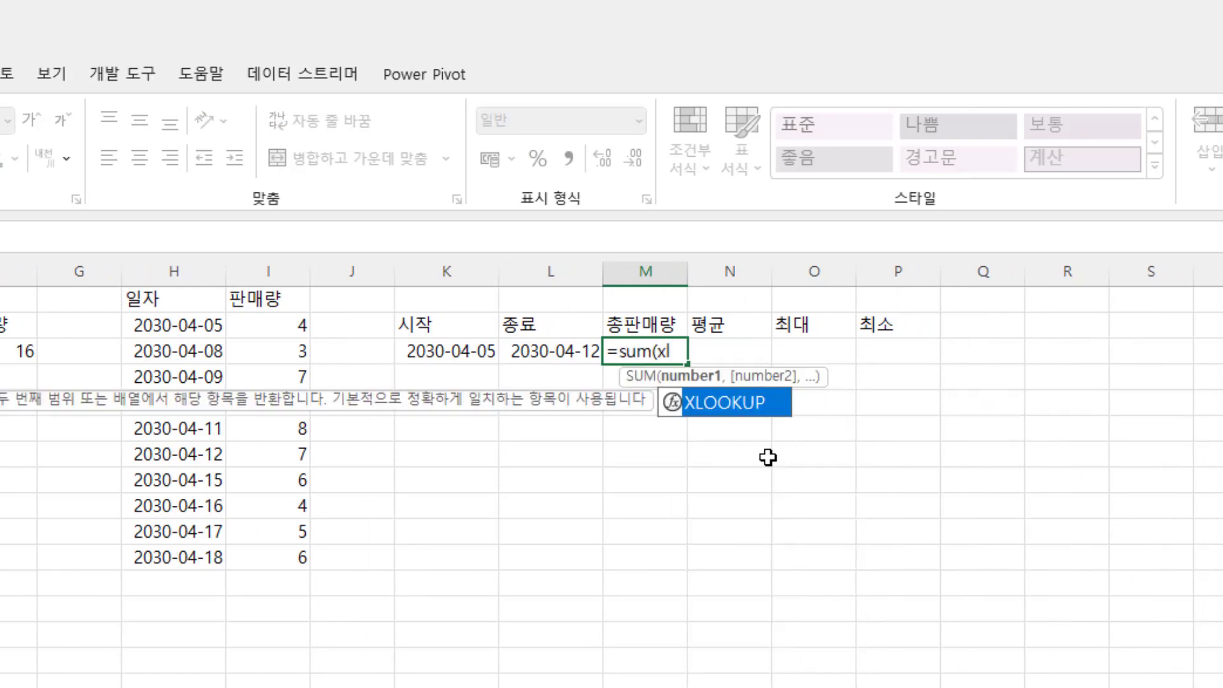
pyautogui.press('Tab')
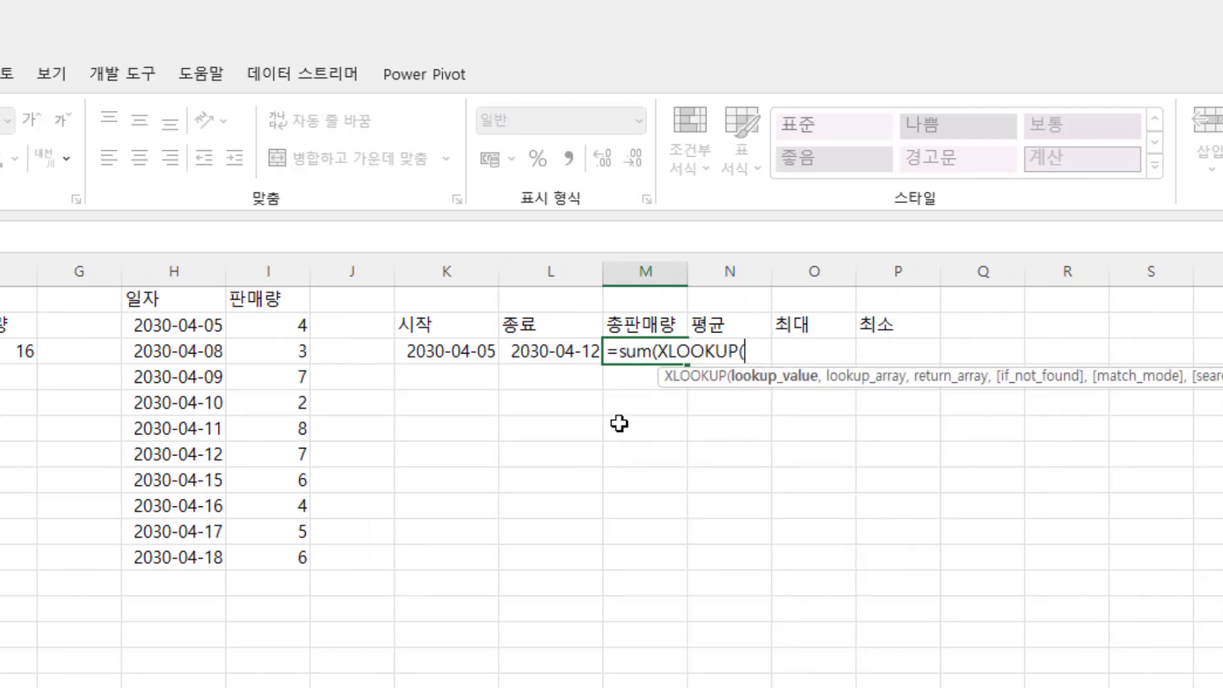
pyautogui.click(439, 354)
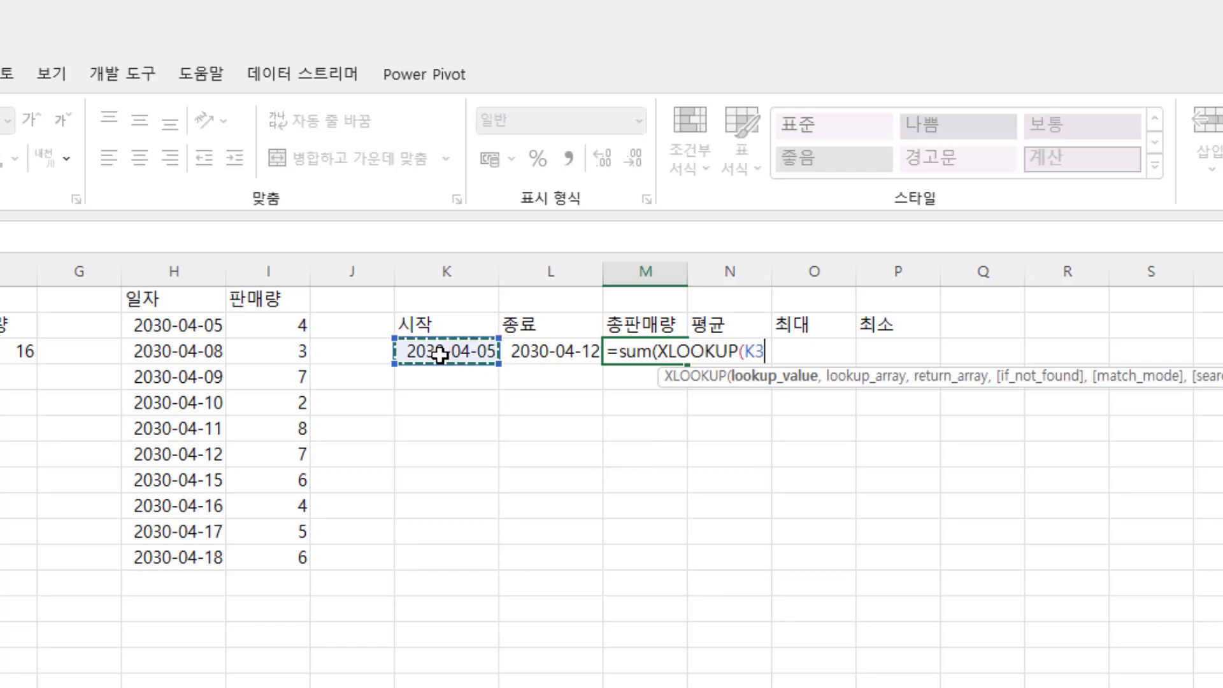
pyautogui.write(',')
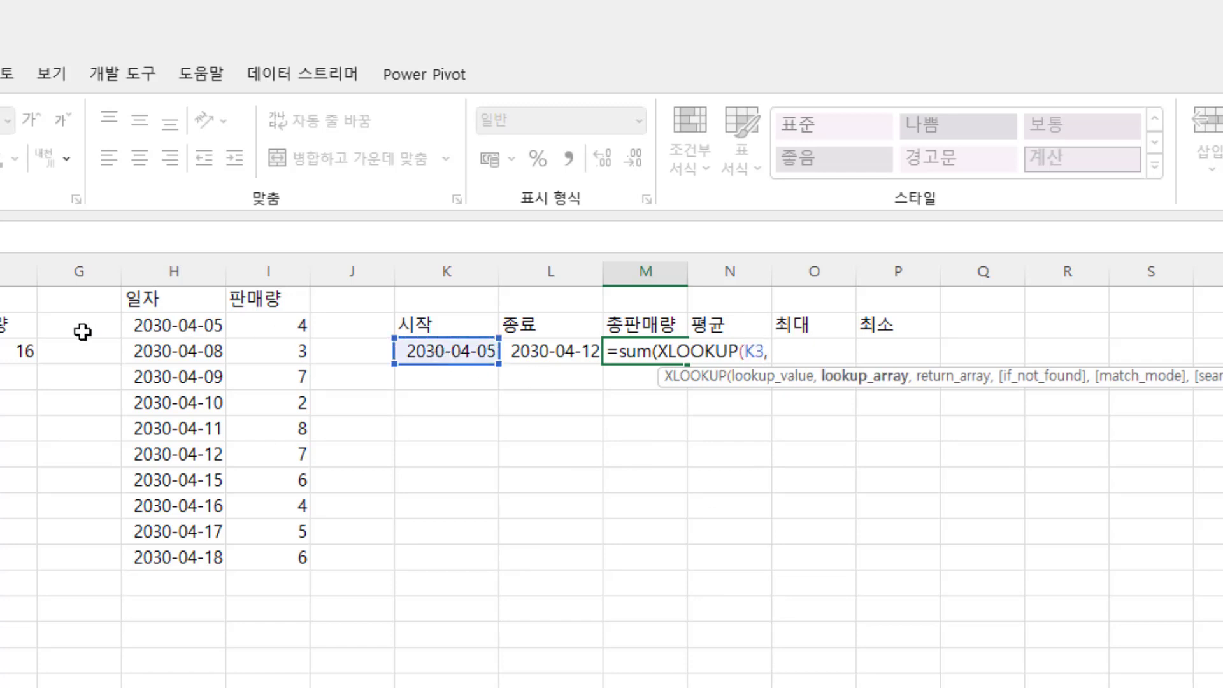
pyautogui.moveTo(148, 326); pyautogui.dragTo(155, 558)
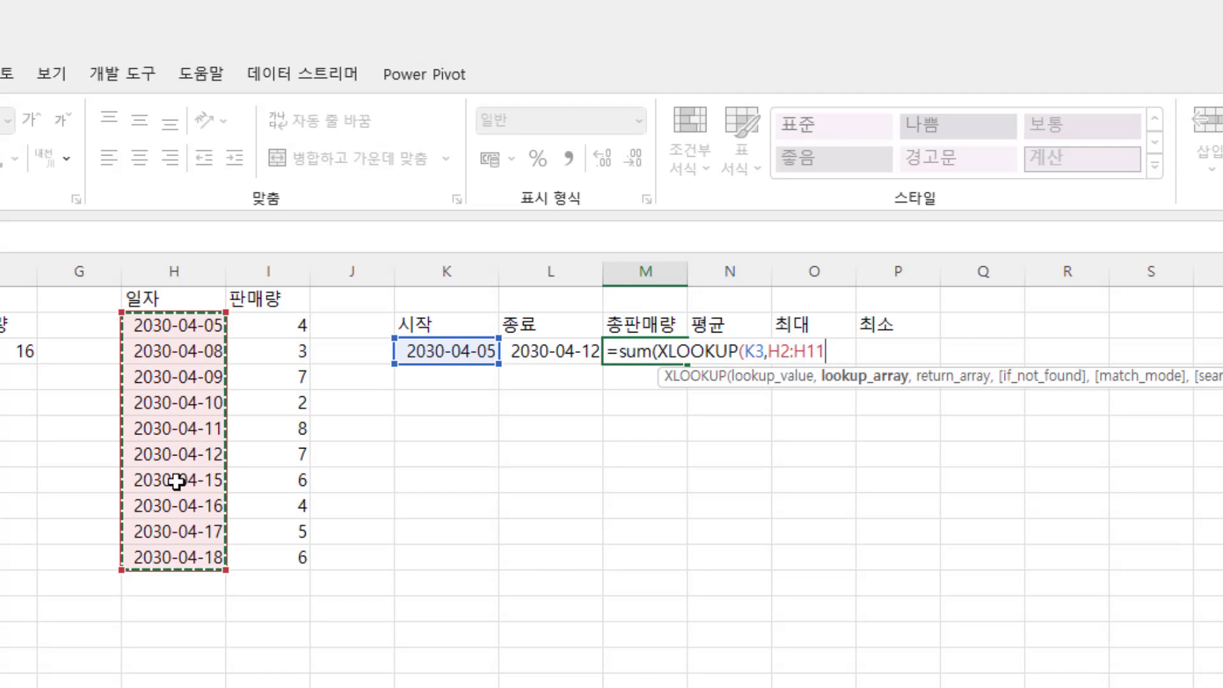
pyautogui.write(',')
pyautogui.moveTo(285, 323); pyautogui.dragTo(293, 557)
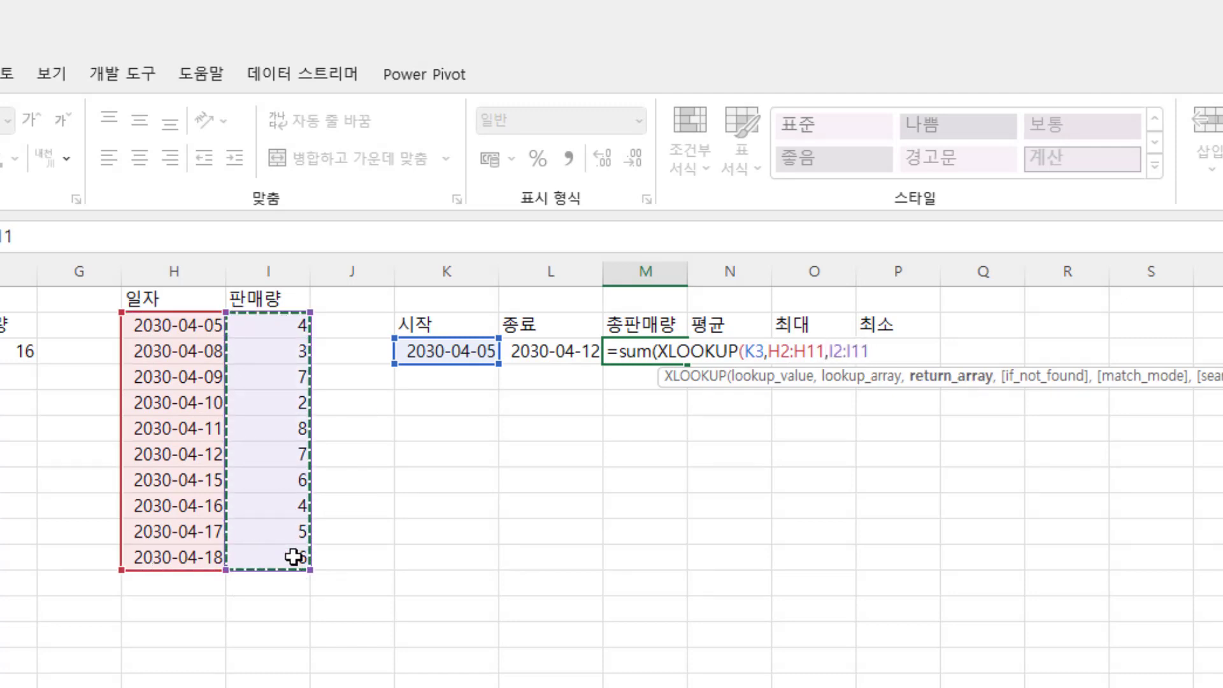
pyautogui.write(')')
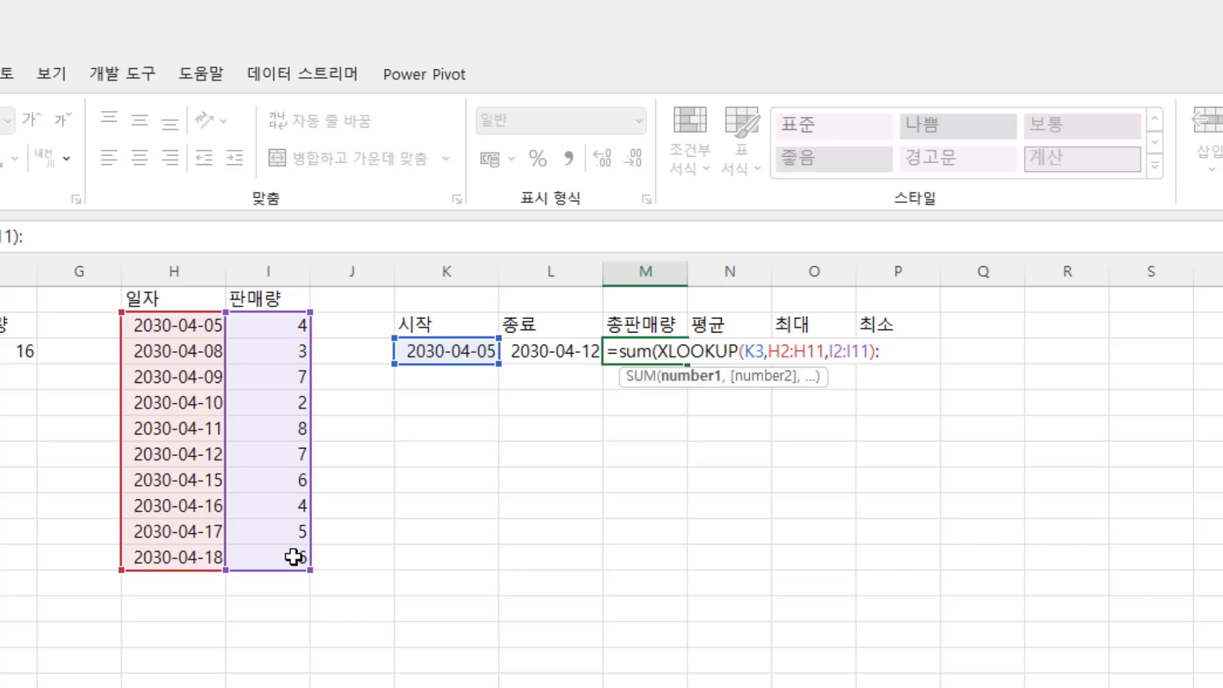
# Complete the total sales formula in M3 by adding :XLOOKUP(L3,H2:H11,I2:I11)) for the end date's sales cell.
pyautogui.write(':xl')
pyautogui.press('Tab')
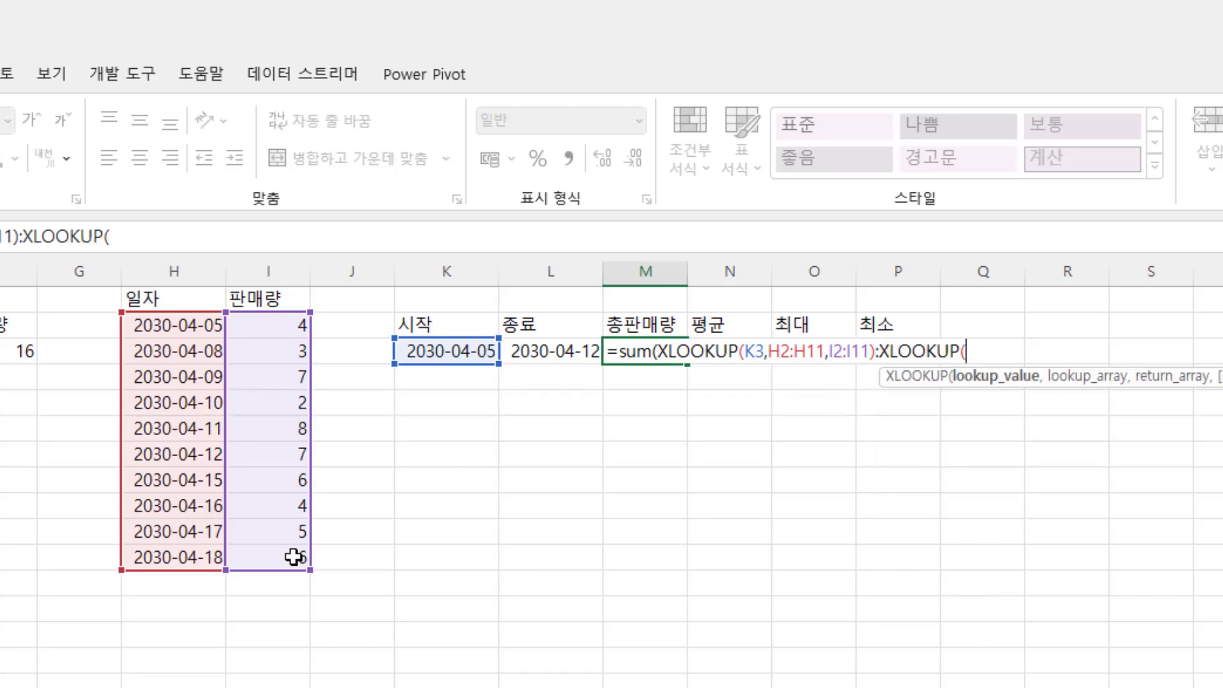
pyautogui.click(568, 351)
pyautogui.write(',')
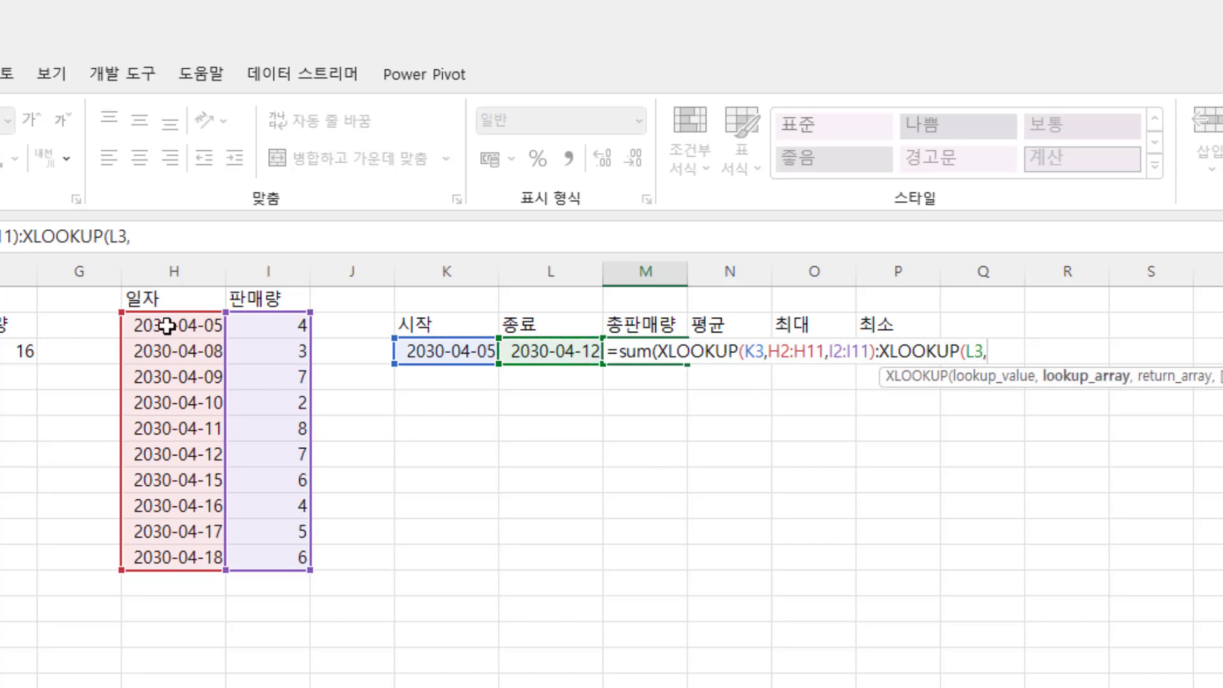
pyautogui.moveTo(170, 325); pyautogui.dragTo(171, 564)
pyautogui.write(',')
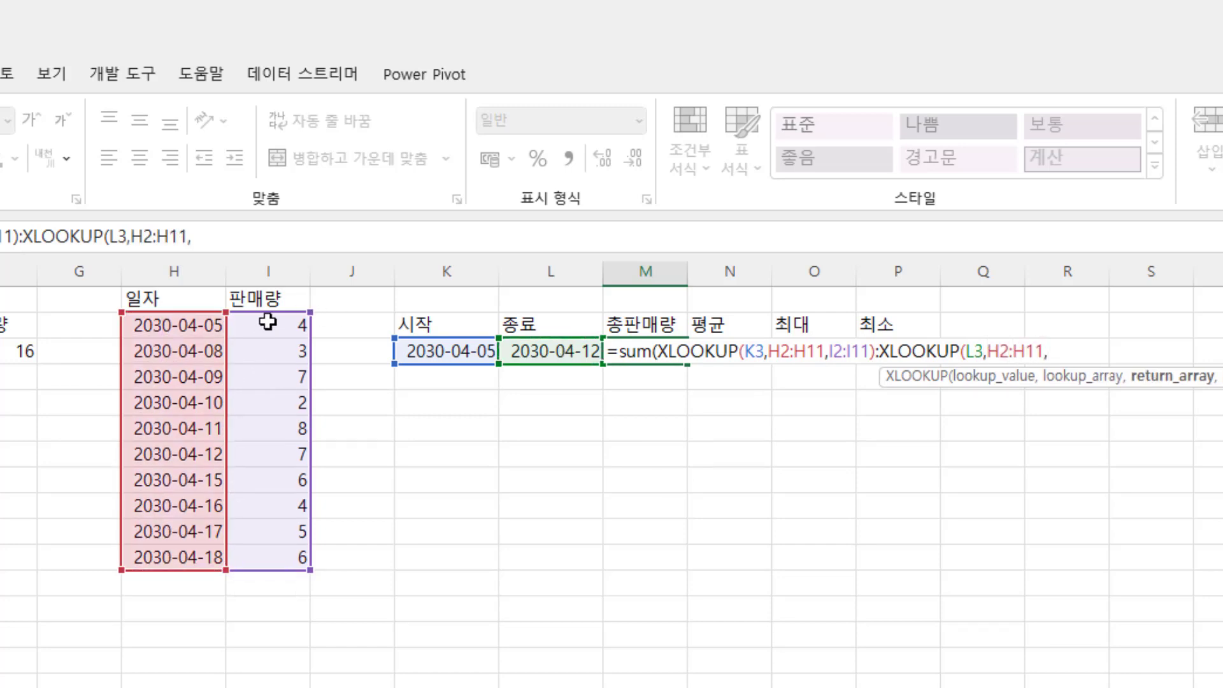
pyautogui.moveTo(266, 323); pyautogui.dragTo(272, 557)
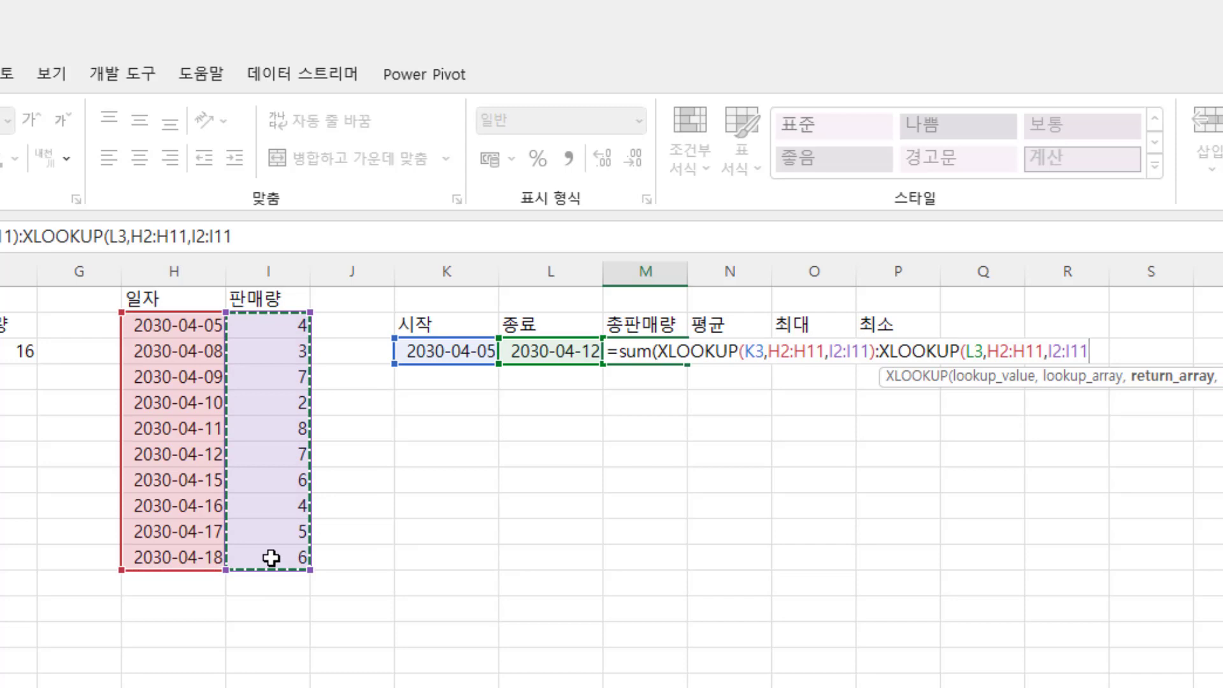
pyautogui.write('))')
pyautogui.press('Return')
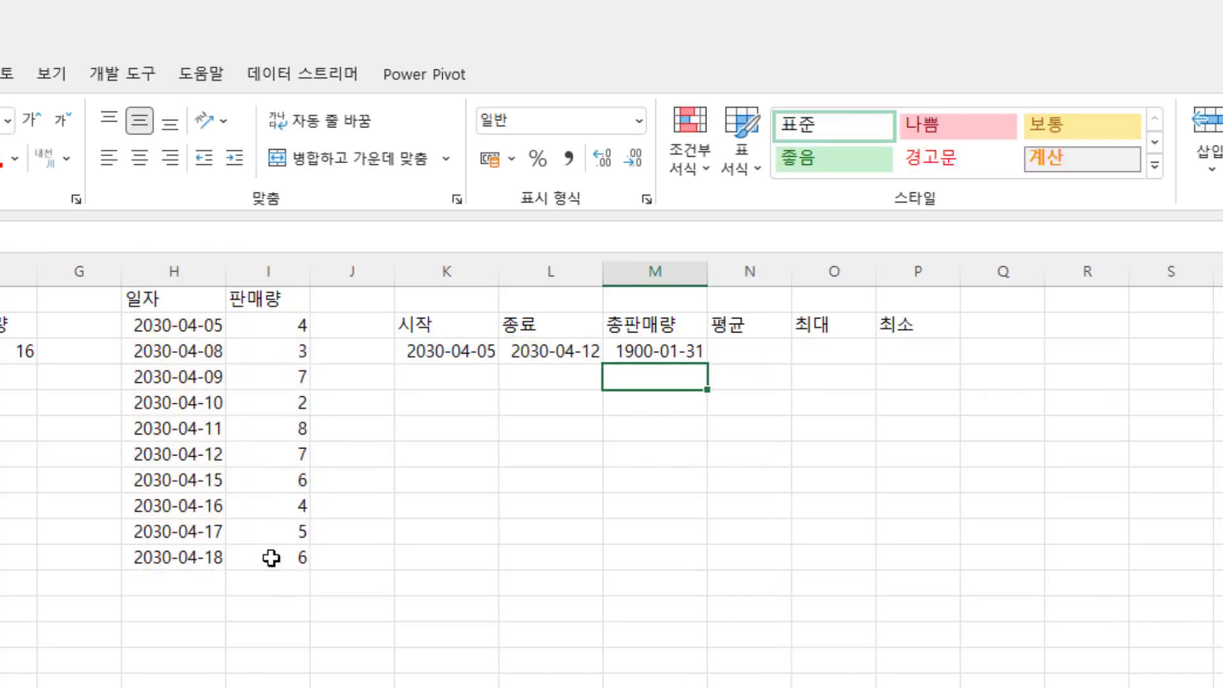
# Format the result cells M3:P3 with the Number format (숫자) instead of a date.
pyautogui.click(678, 354)
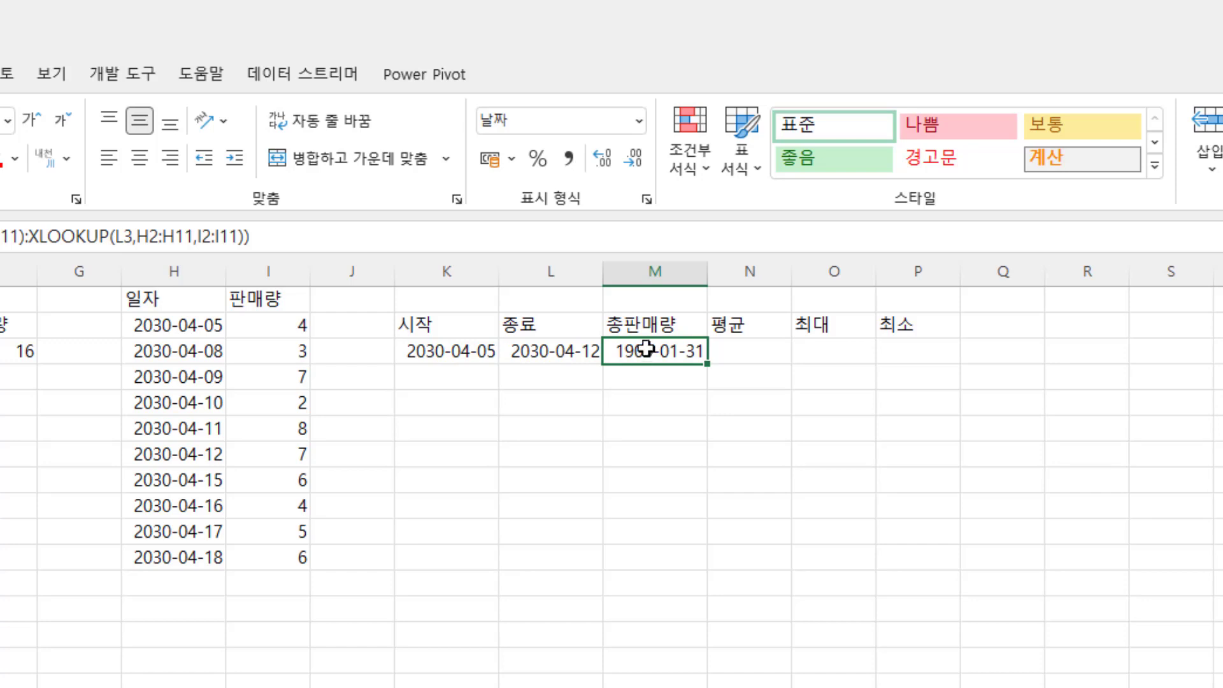
pyautogui.moveTo(647, 348); pyautogui.dragTo(919, 345)
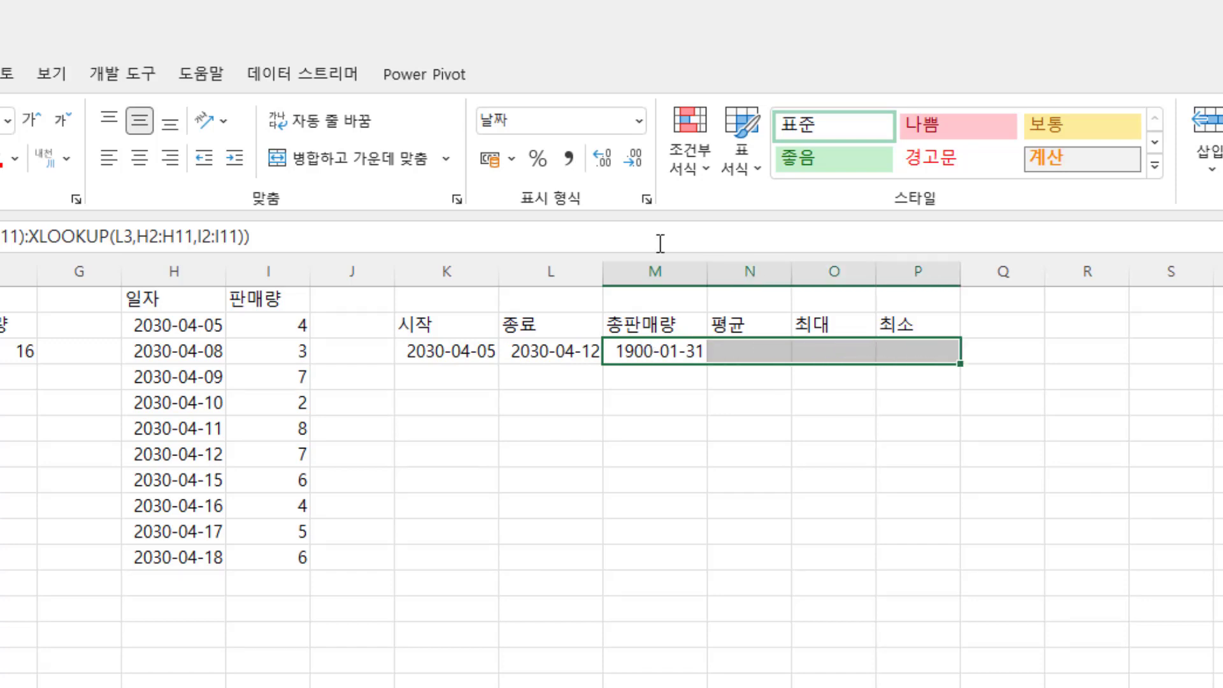
pyautogui.click(639, 121)
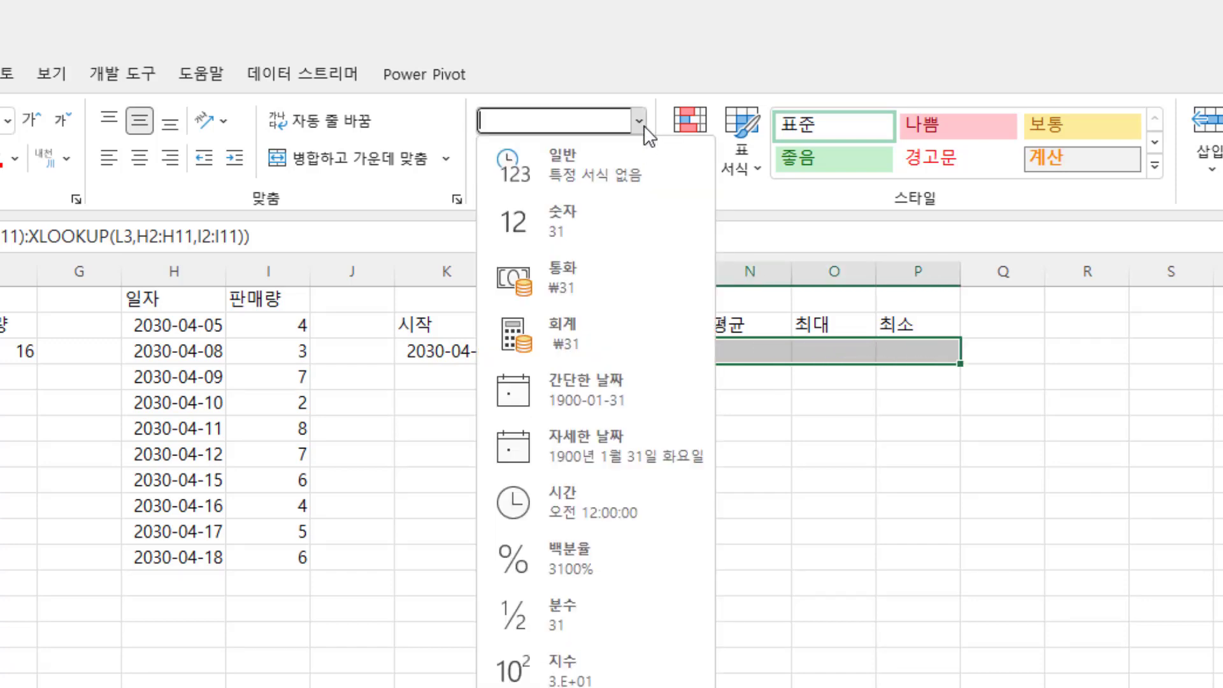
pyautogui.click(616, 157)
pyautogui.click(695, 446)
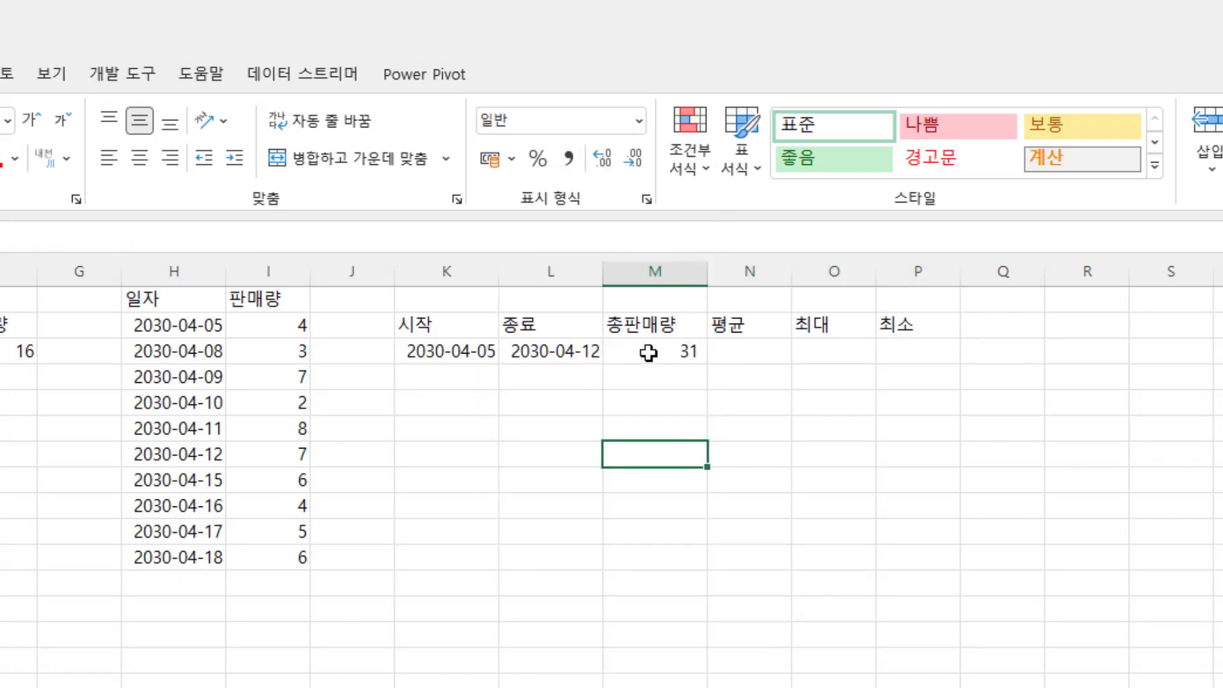
pyautogui.click(621, 351)
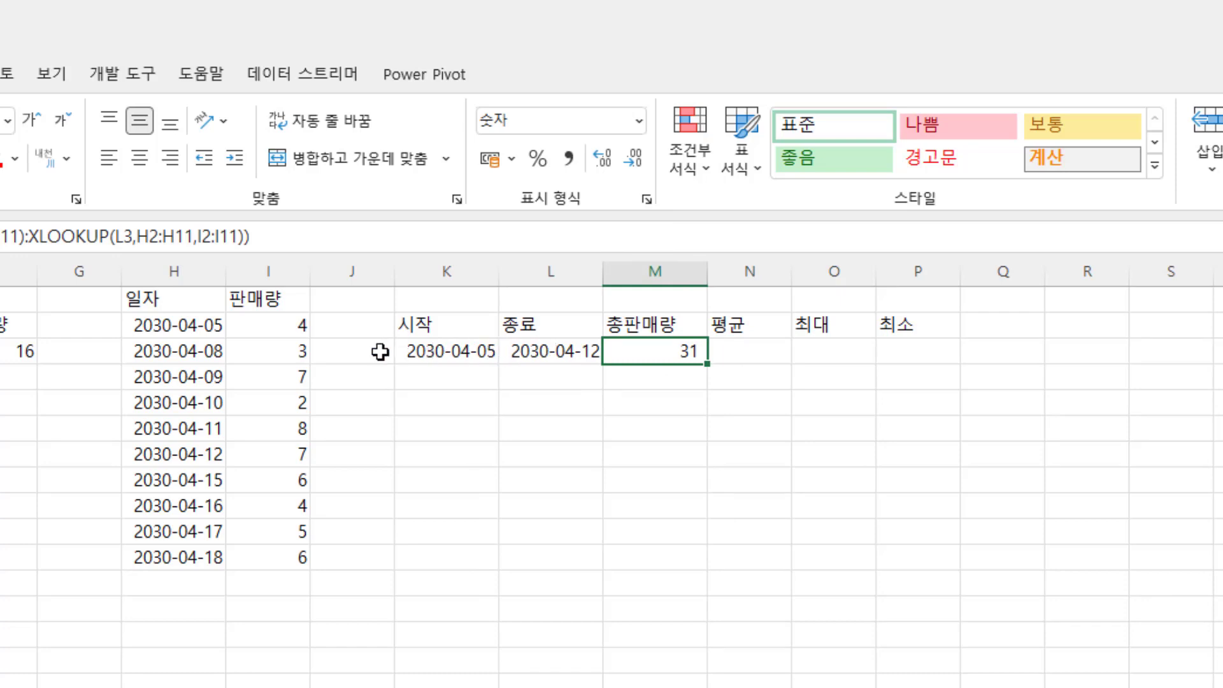
pyautogui.moveTo(362, 306); pyautogui.dragTo(372, 687)
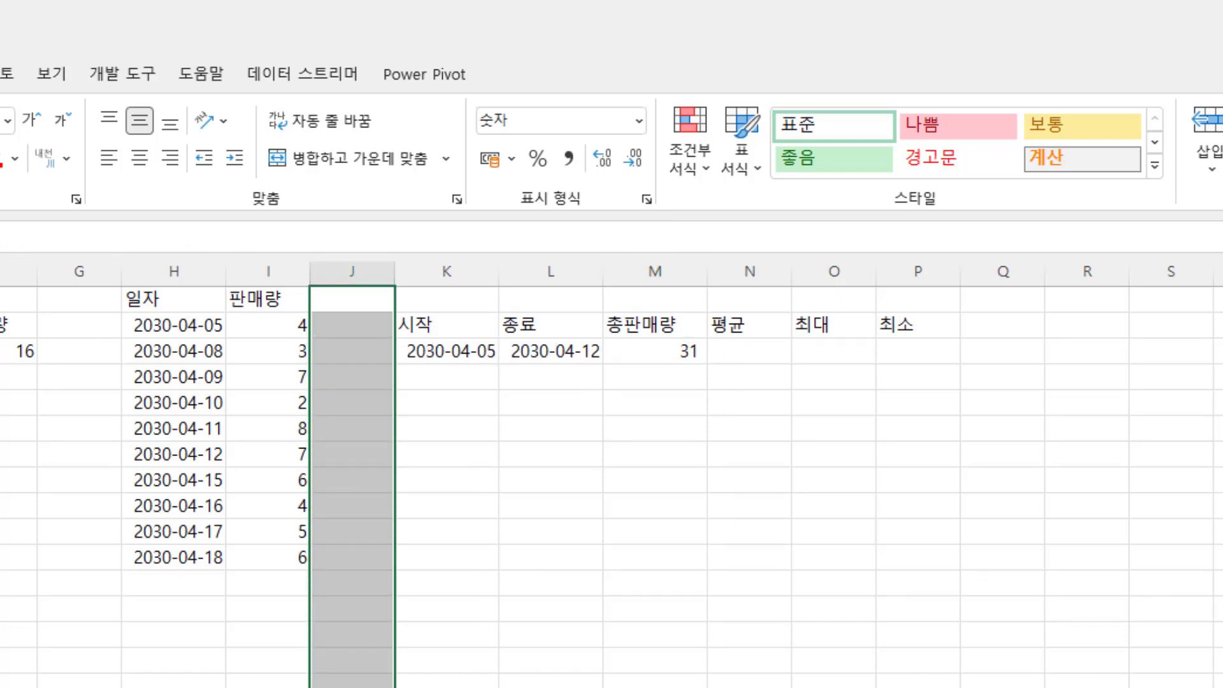
pyautogui.click(441, 388)
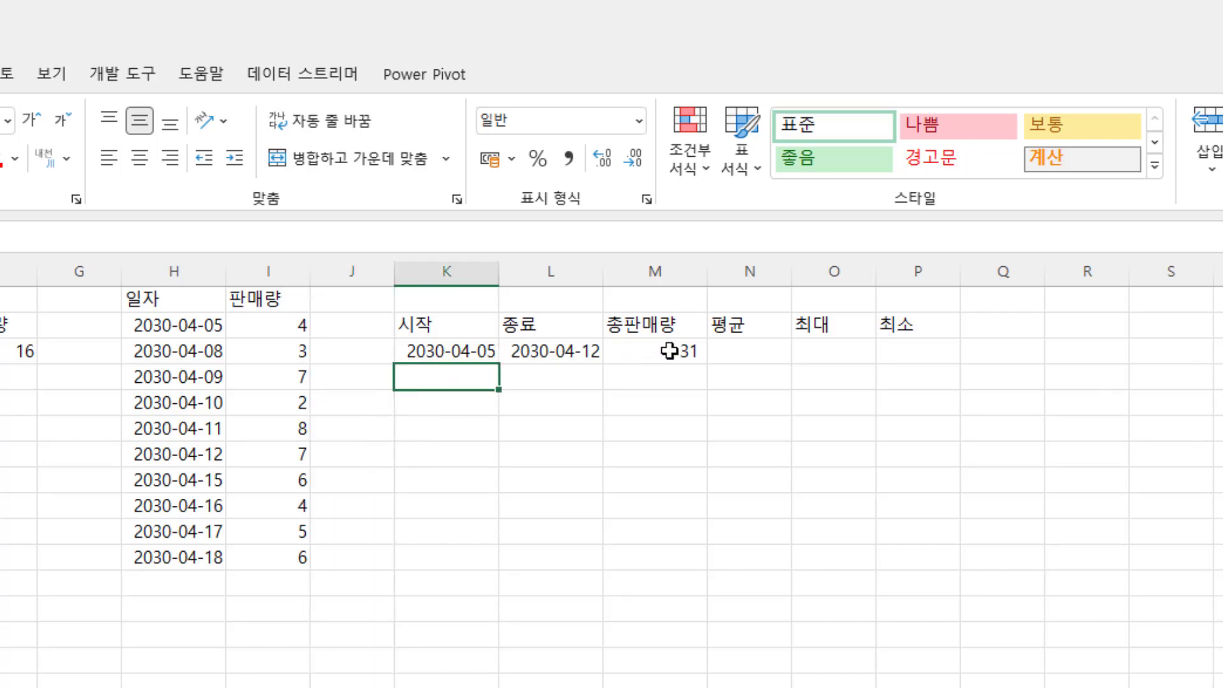
# Start the average formula in N3 with =AVERAGE(.
pyautogui.click(758, 352)
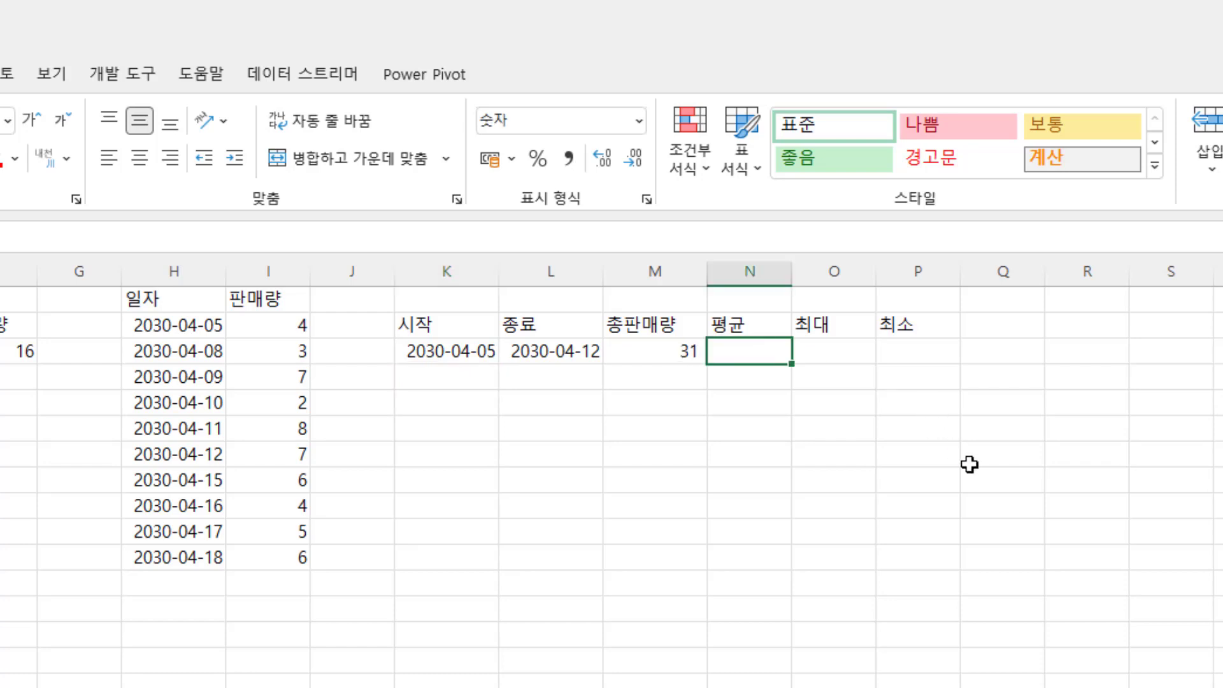
pyautogui.write('su')
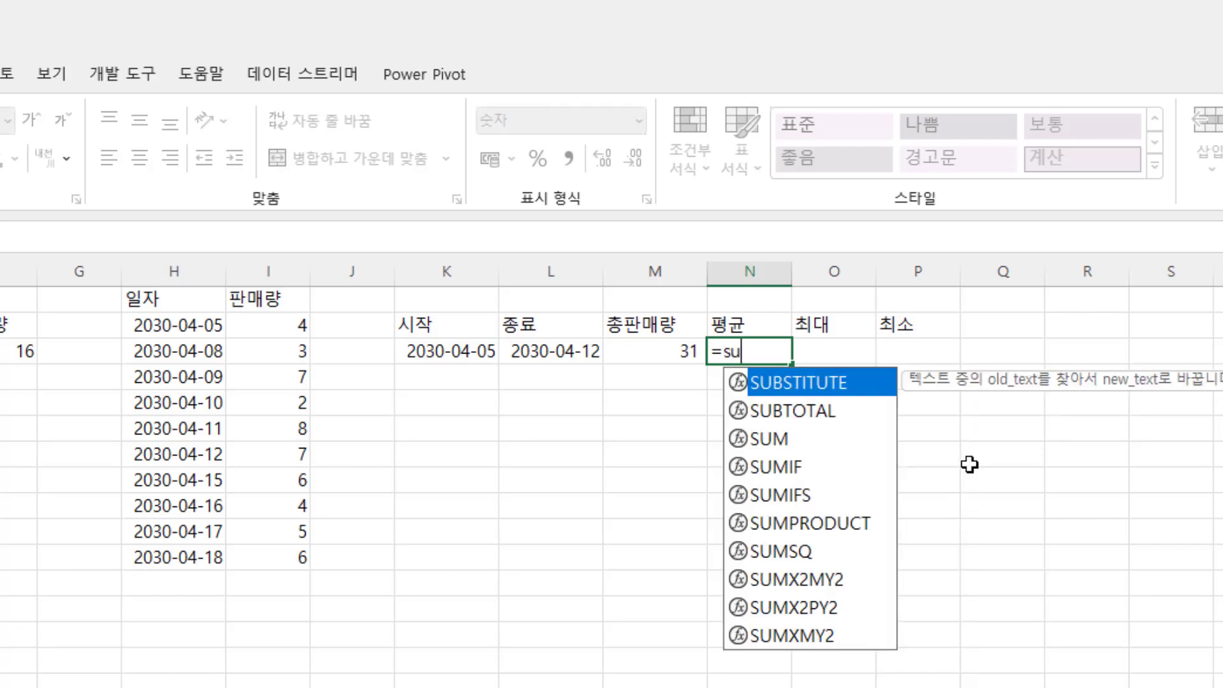
pyautogui.press('BackSpace')
pyautogui.press('BackSpace')
pyautogui.write('aver')
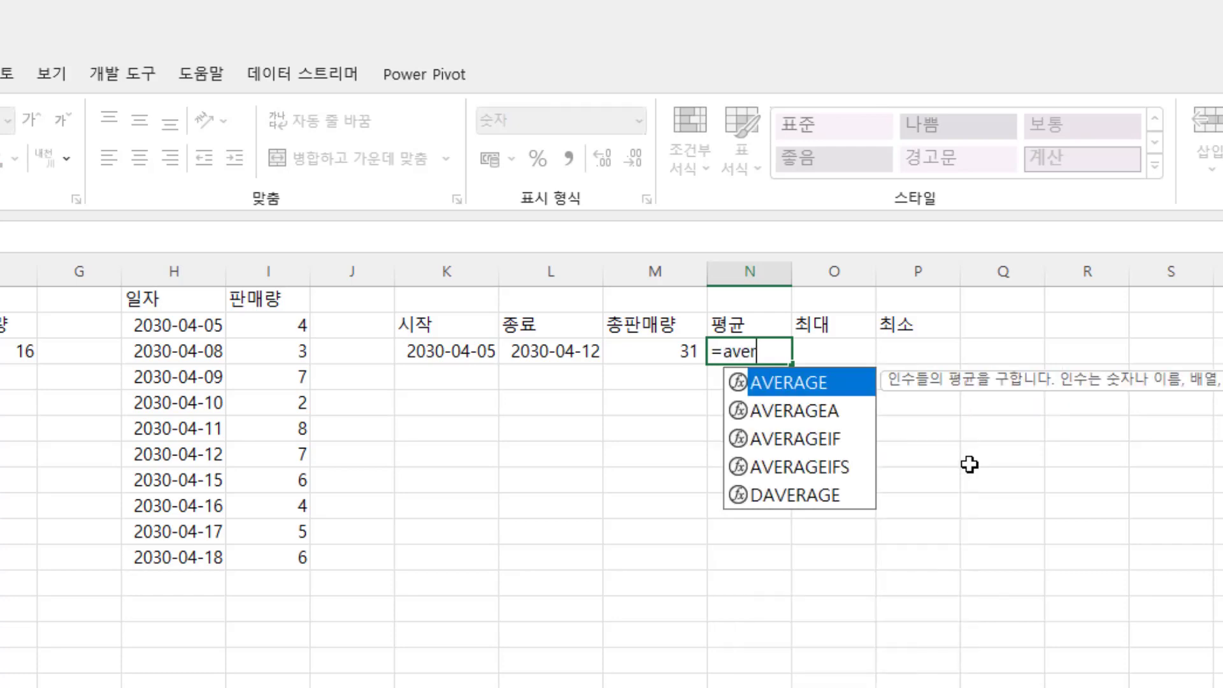
pyautogui.press('Tab')
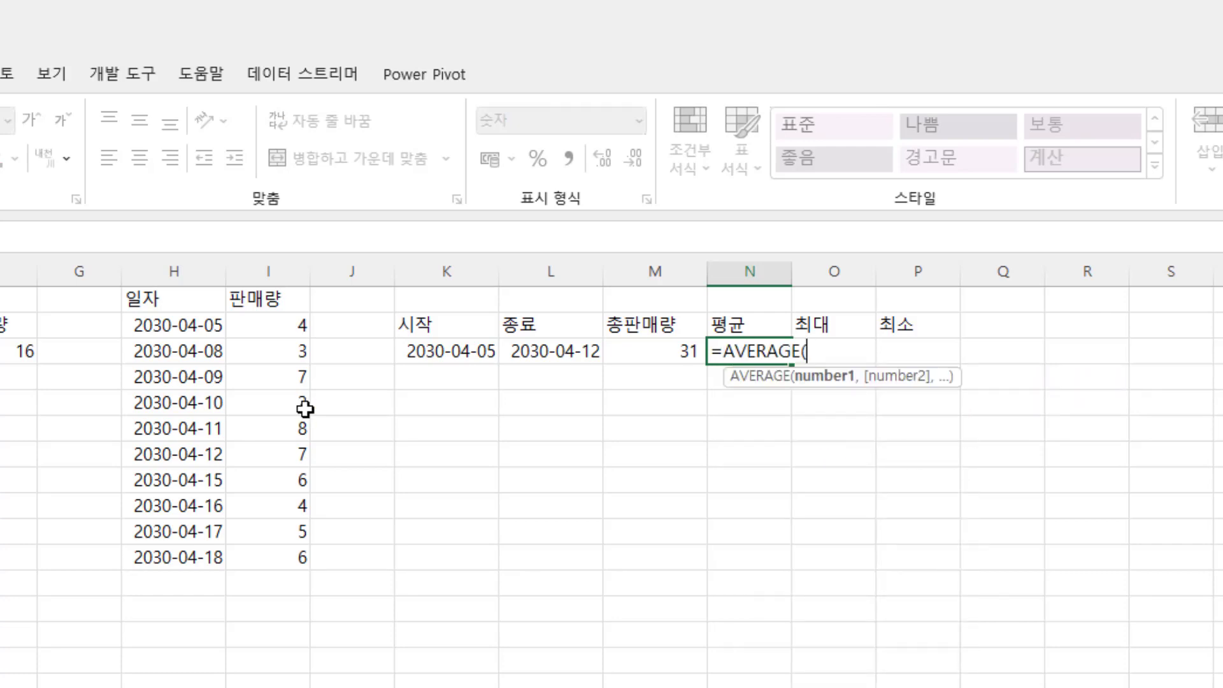
pyautogui.click(416, 356)
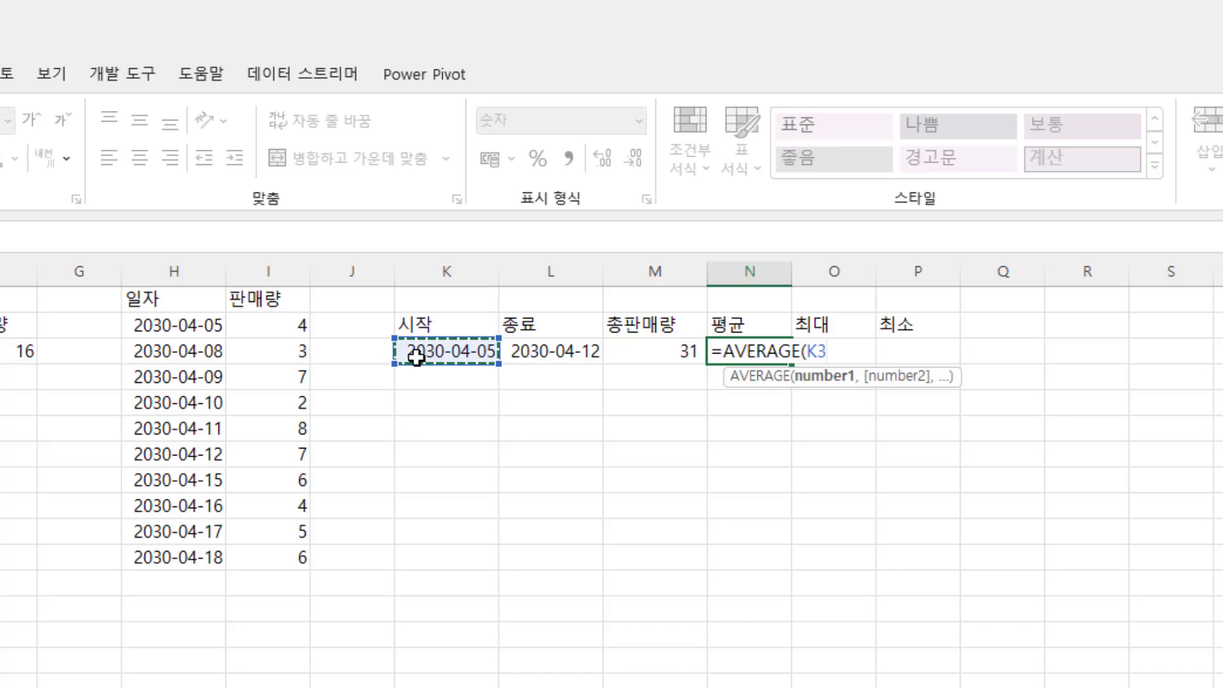
pyautogui.press('BackSpace')
pyautogui.press('BackSpace')
# Add XLOOKUP(K3,H2:H11,I2:I11) to the AVERAGE formula in N3 to locate the start date's sales cell.
pyautogui.write('xl')
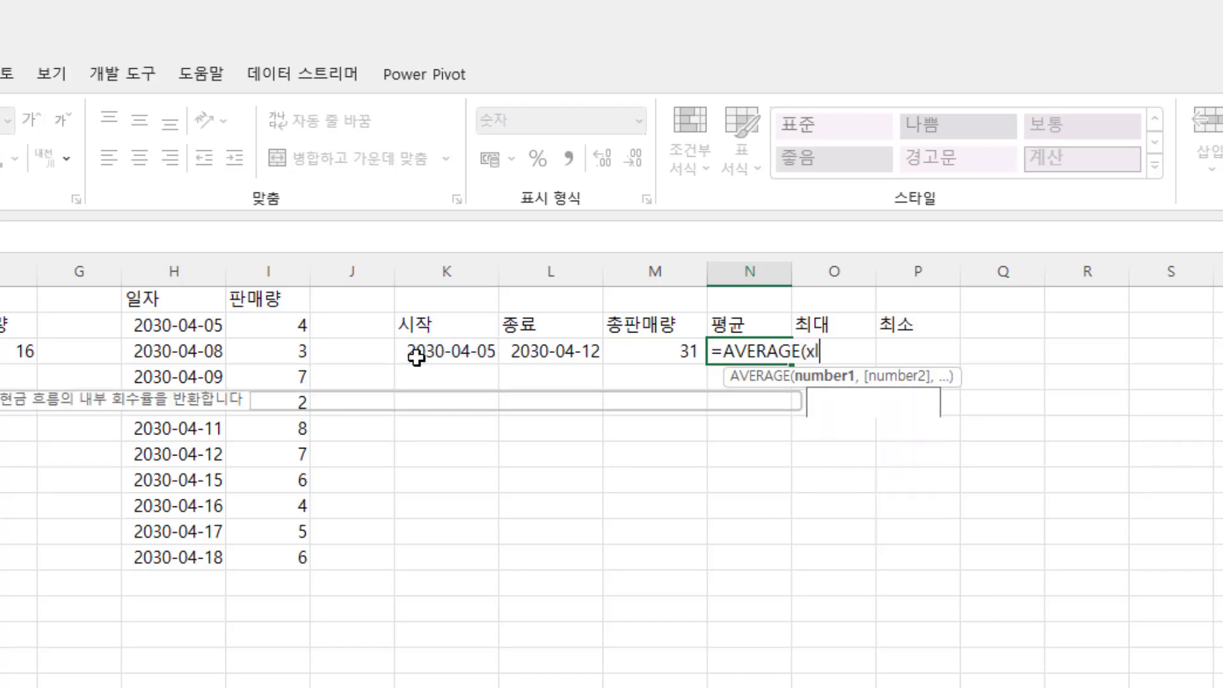
pyautogui.press('Tab')
pyautogui.click(416, 355)
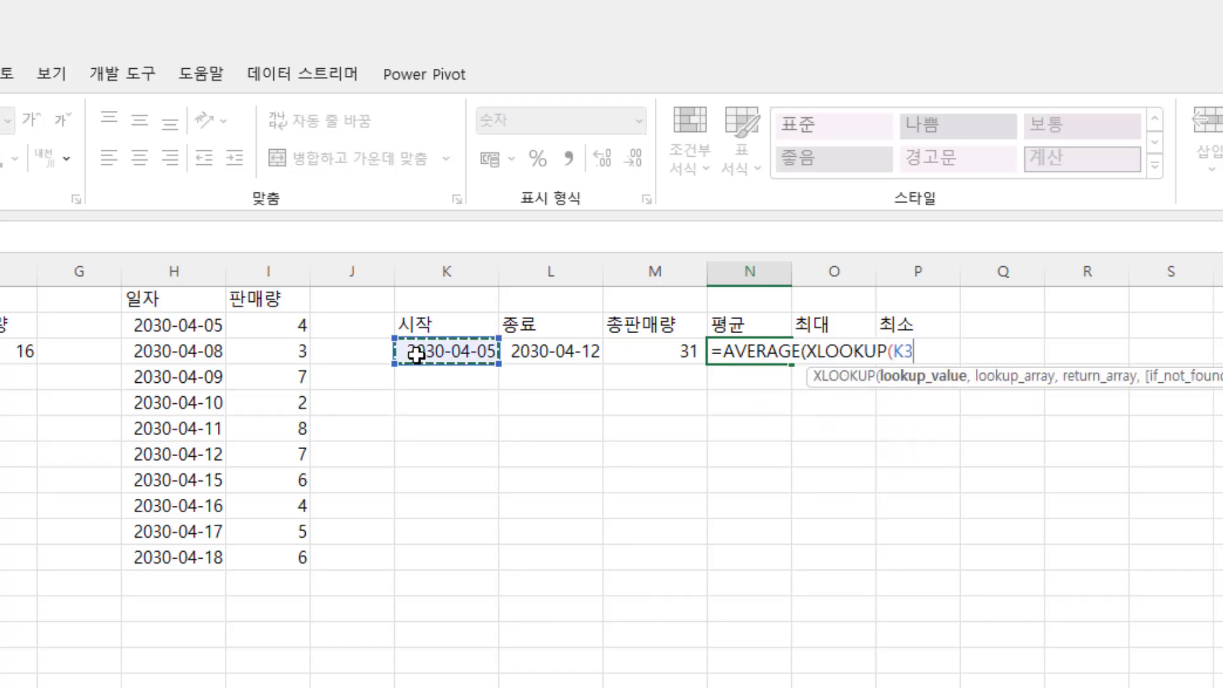
pyautogui.write(',')
pyautogui.moveTo(194, 328); pyautogui.dragTo(184, 563)
pyautogui.write(',')
pyautogui.moveTo(287, 327); pyautogui.dragTo(280, 553)
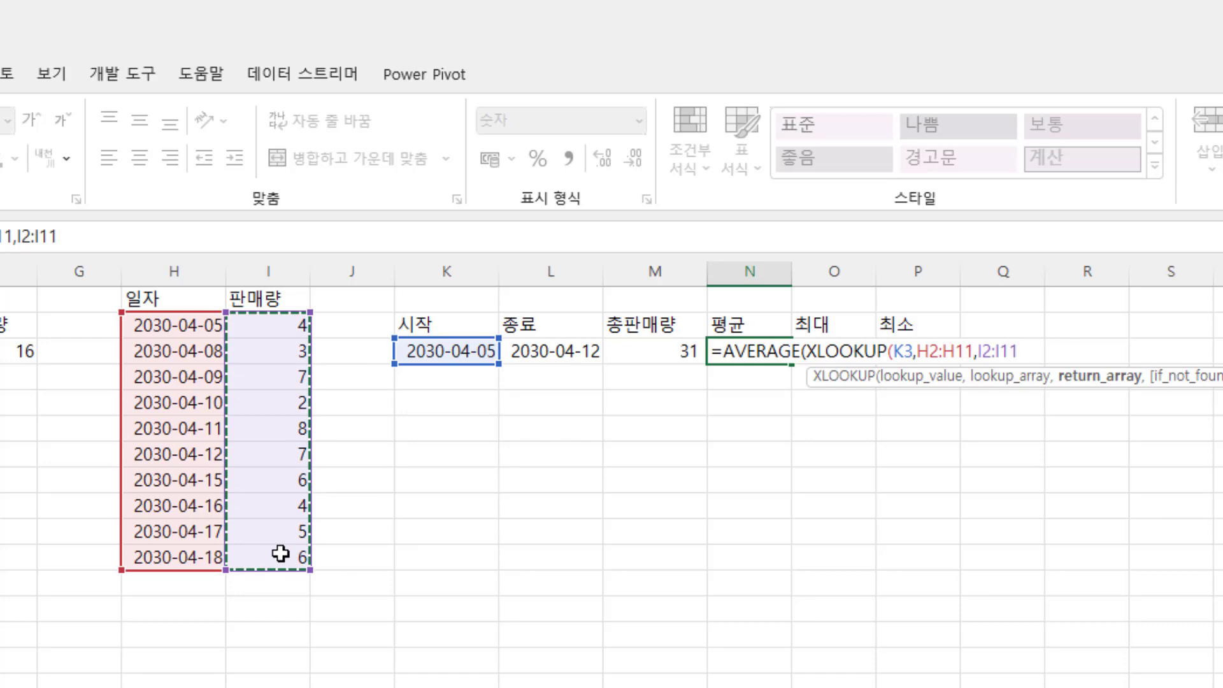
pyautogui.write(')')
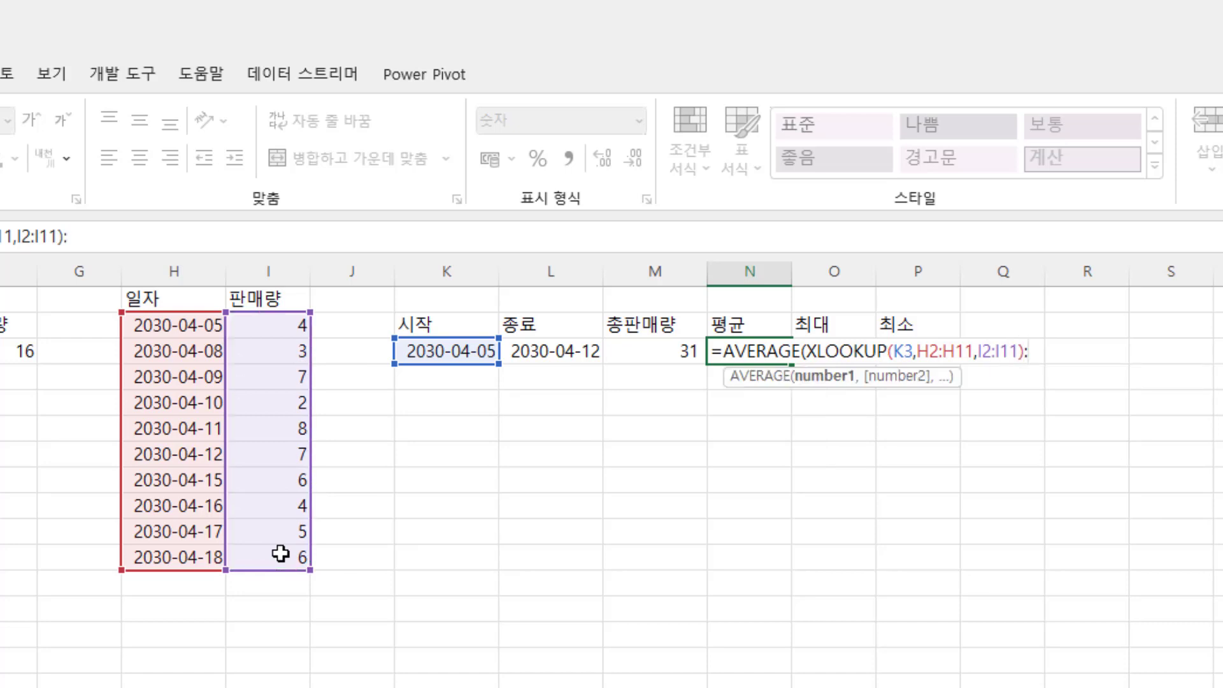
# Complete the average formula in N3 with :XLOOKUP(L3,H2:H11,I2:I11)) for the end date's sales cell.
pyautogui.write(':xl')
pyautogui.press('Tab')
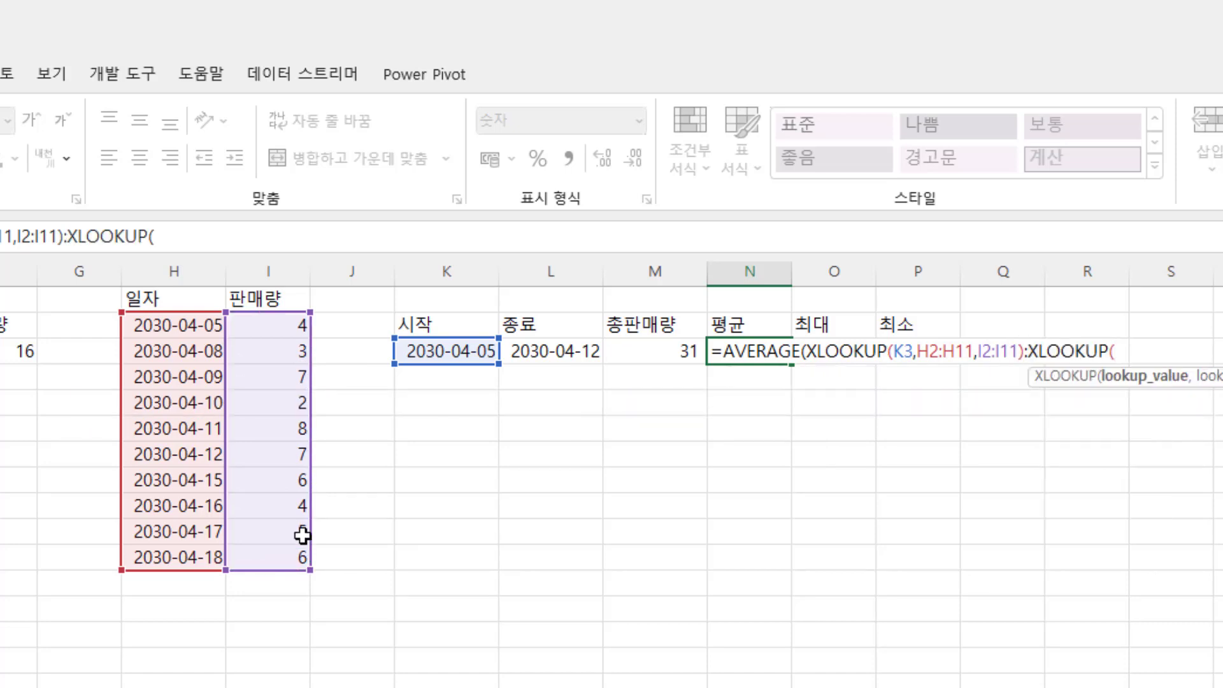
pyautogui.click(558, 347)
pyautogui.write(',')
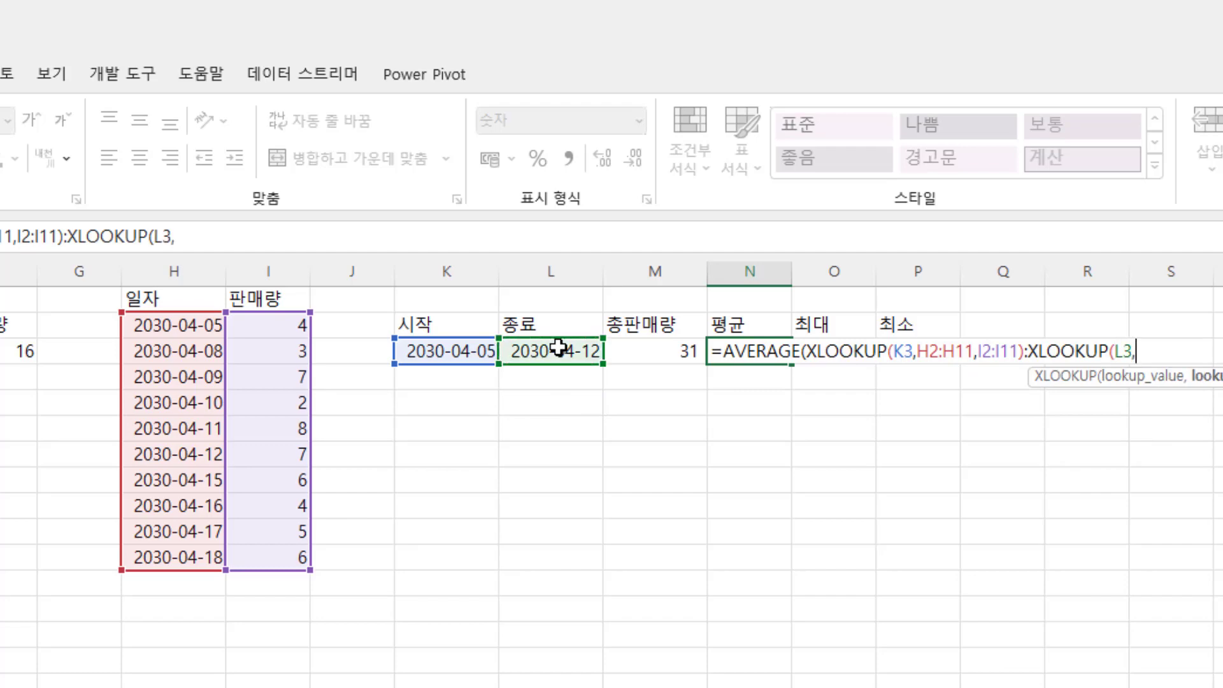
pyautogui.moveTo(176, 325); pyautogui.dragTo(171, 560)
pyautogui.write(',')
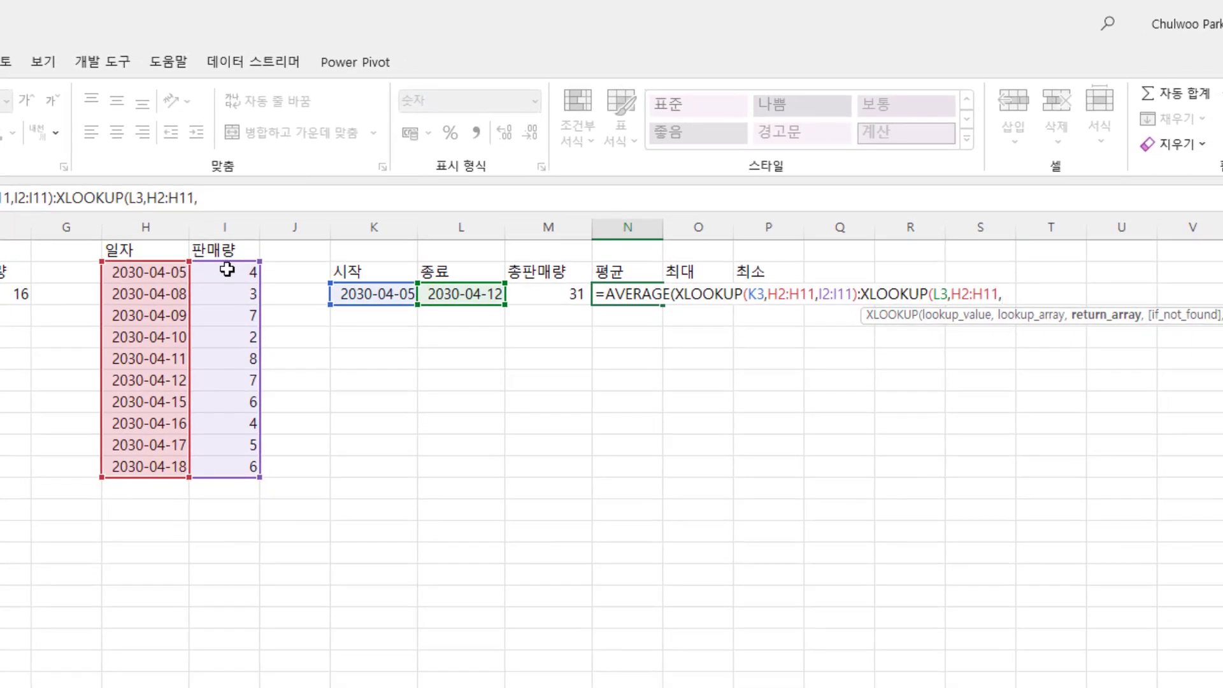
pyautogui.moveTo(226, 270); pyautogui.dragTo(239, 461)
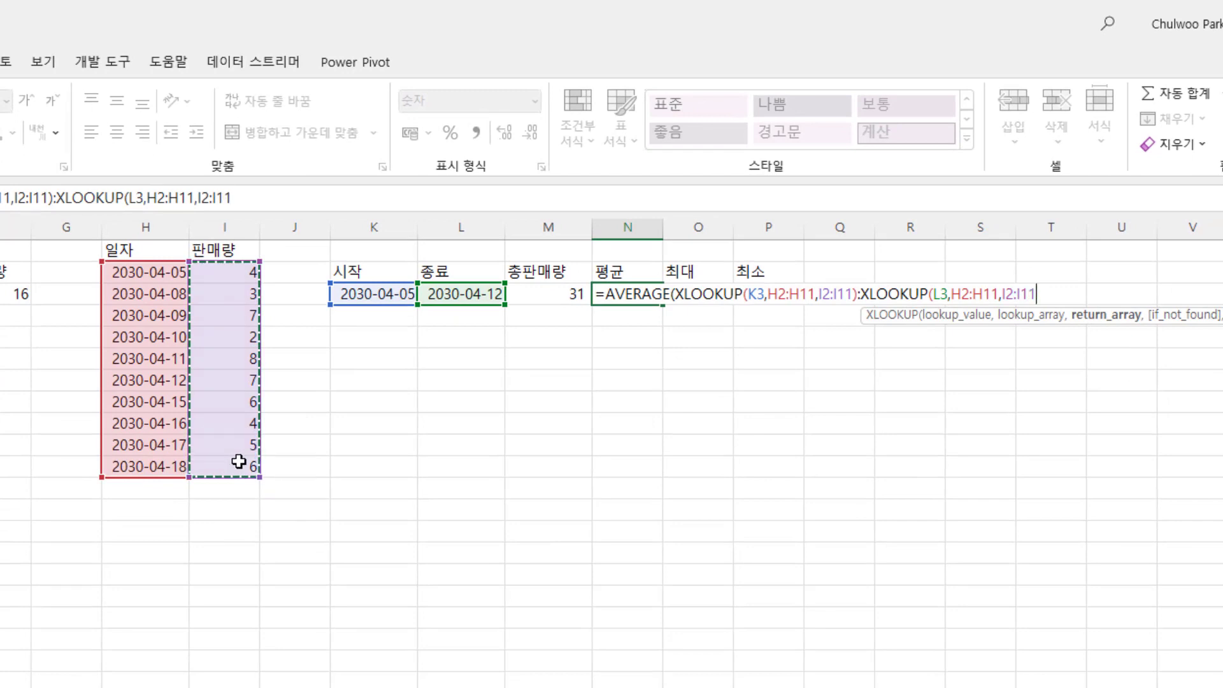
pyautogui.write('))')
pyautogui.hotkey('ctrl', 'Return')
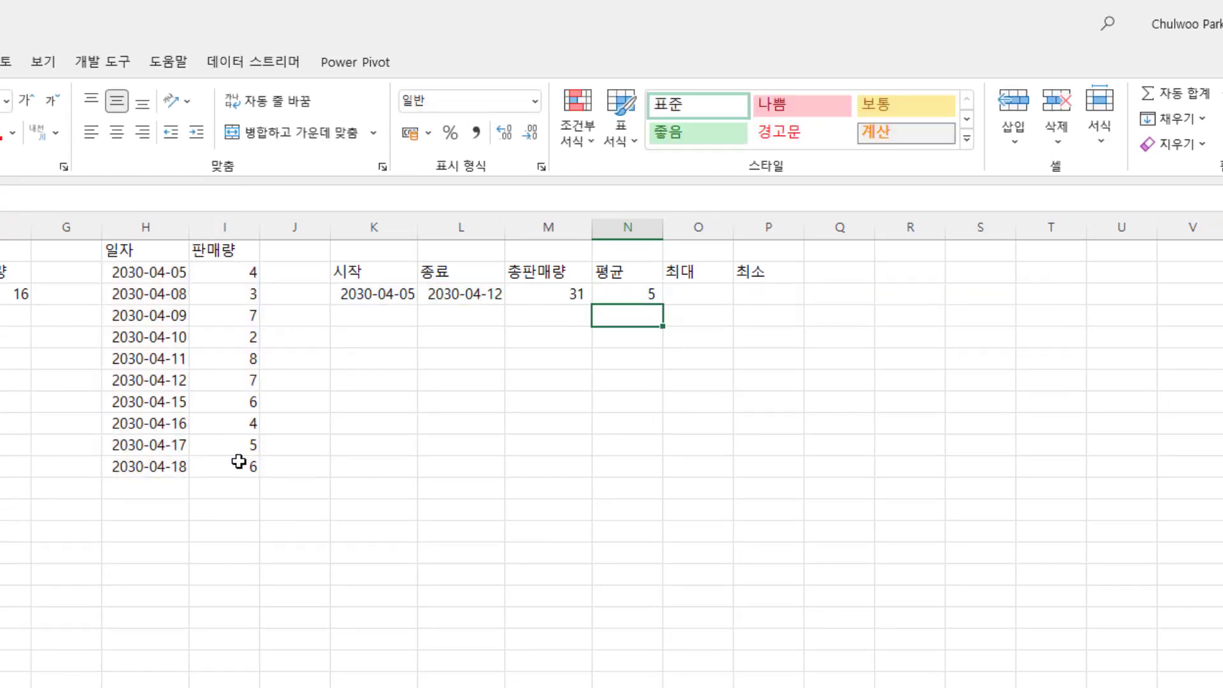
# Choose 2030-04-11 as the start date in K3 and check the period's sales cells I6:I7.
pyautogui.click(382, 293)
pyautogui.click(426, 295)
pyautogui.click(369, 371)
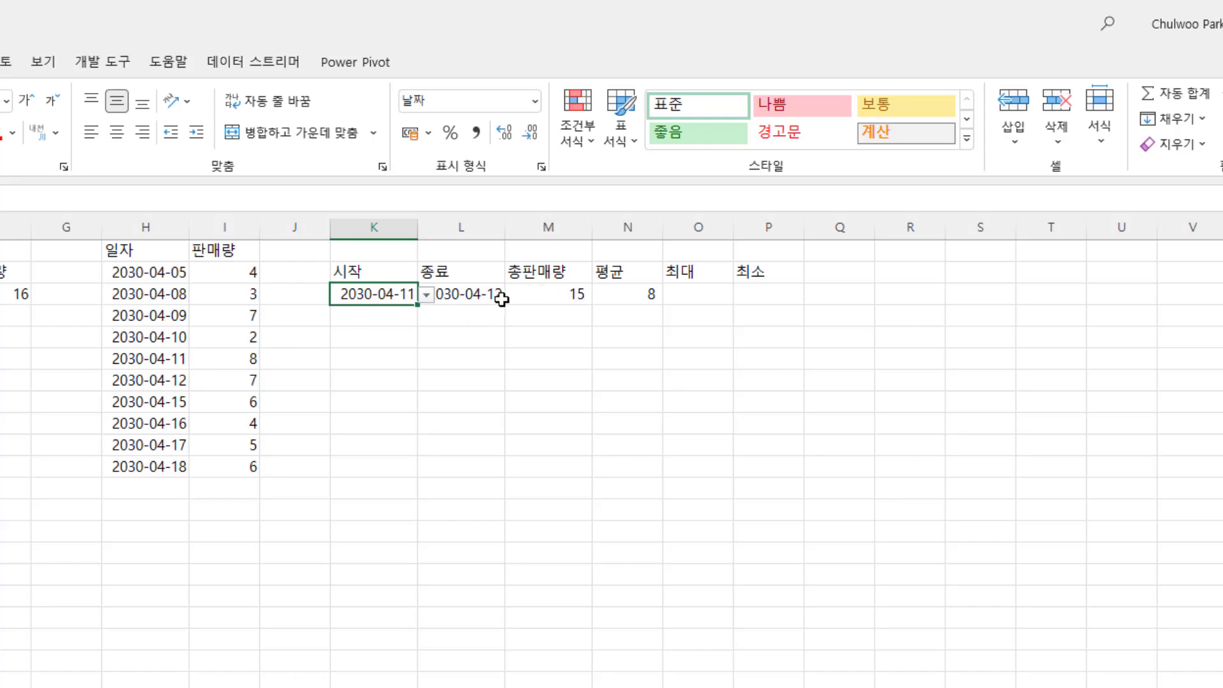
pyautogui.click(433, 351)
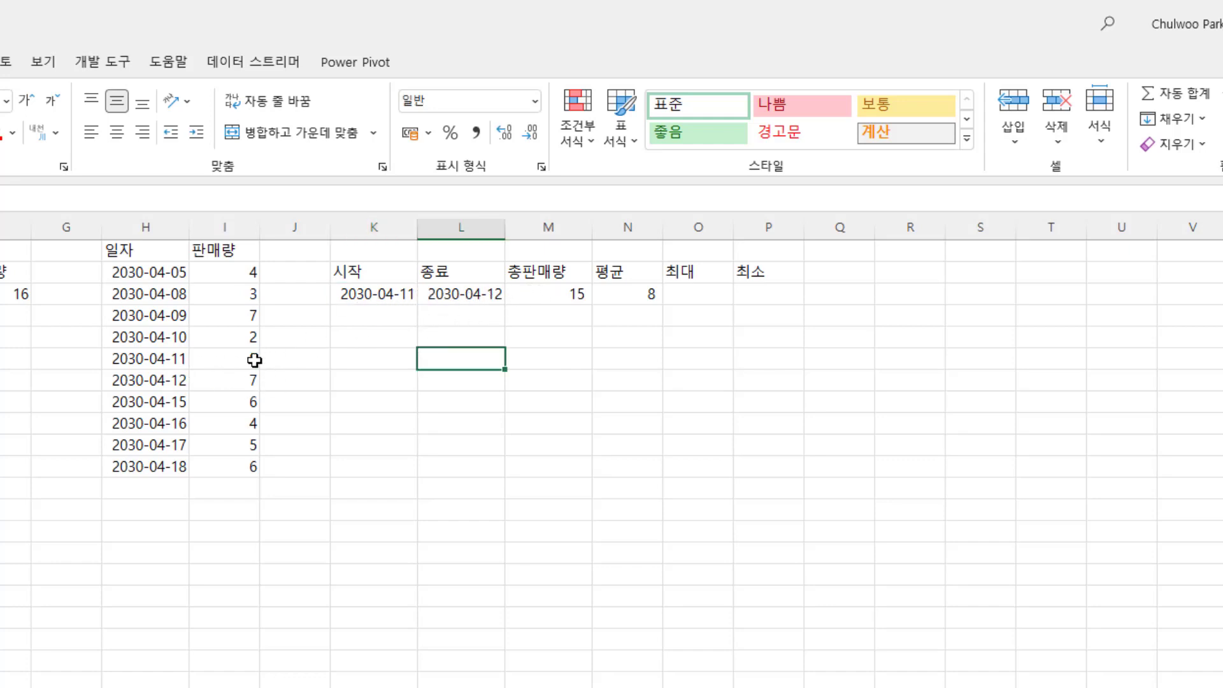
pyautogui.moveTo(242, 360); pyautogui.dragTo(241, 376)
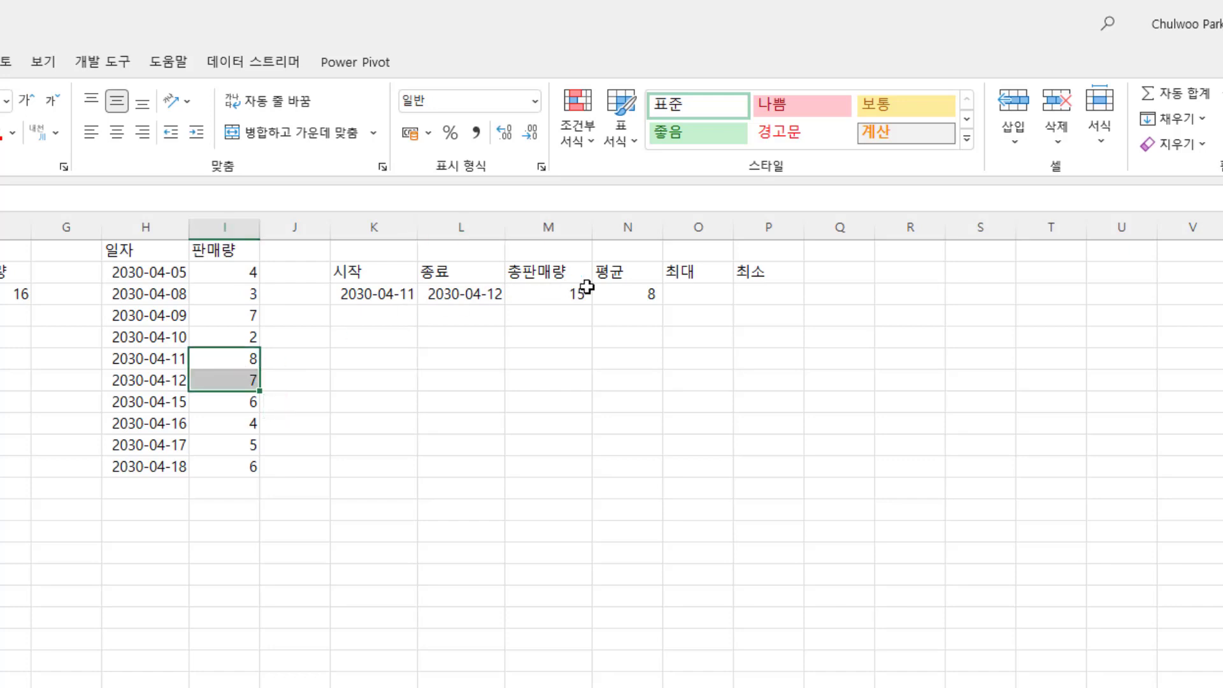
# Show the average in N3 with one decimal place.
pyautogui.click(646, 293)
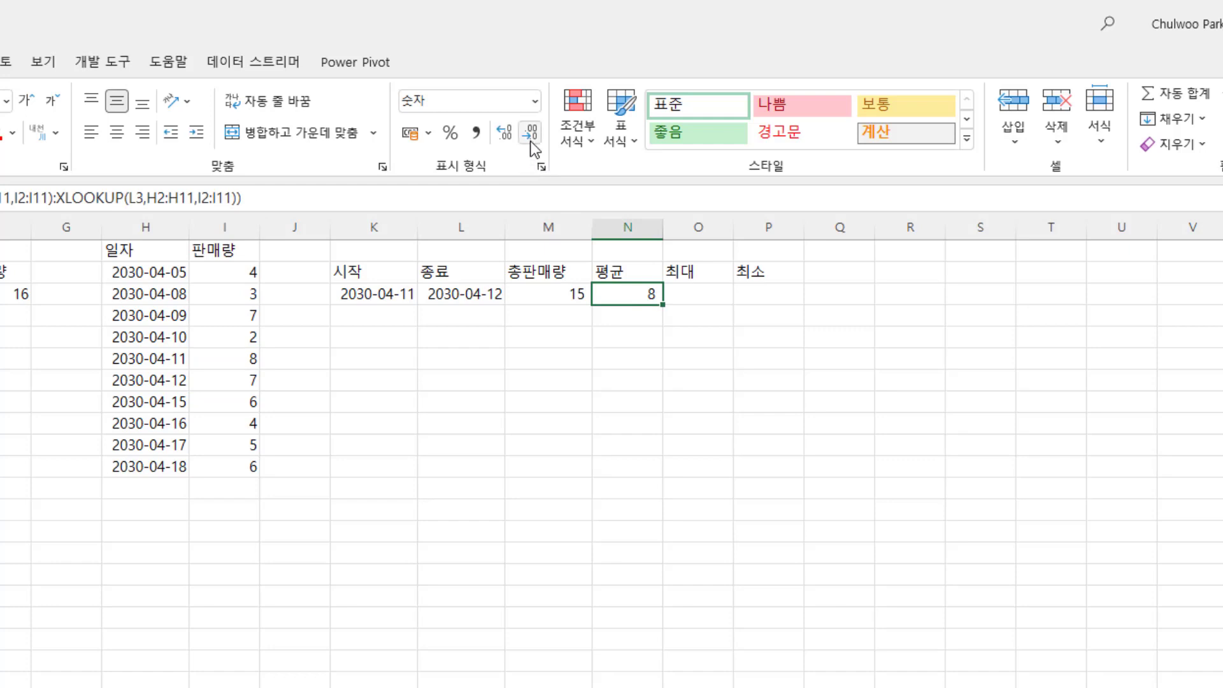
pyautogui.click(511, 140)
pyautogui.click(648, 385)
pyautogui.click(546, 298)
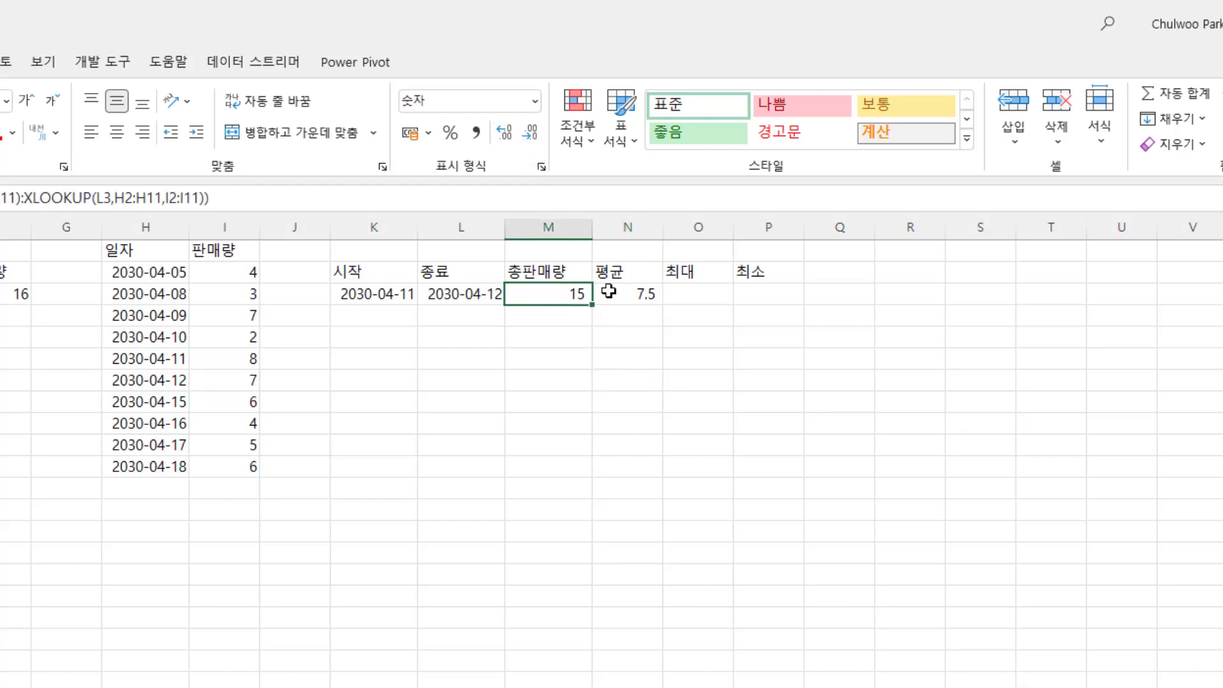
pyautogui.click(702, 293)
pyautogui.click(649, 296)
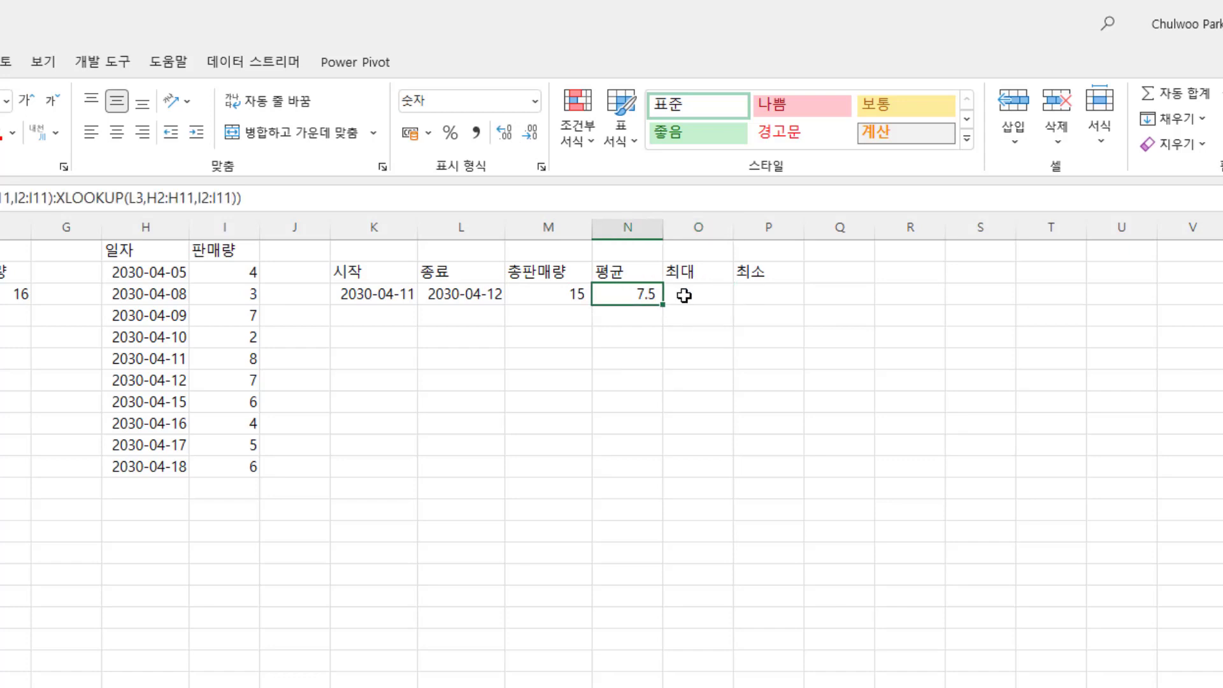
pyautogui.click(685, 295)
pyautogui.click(772, 291)
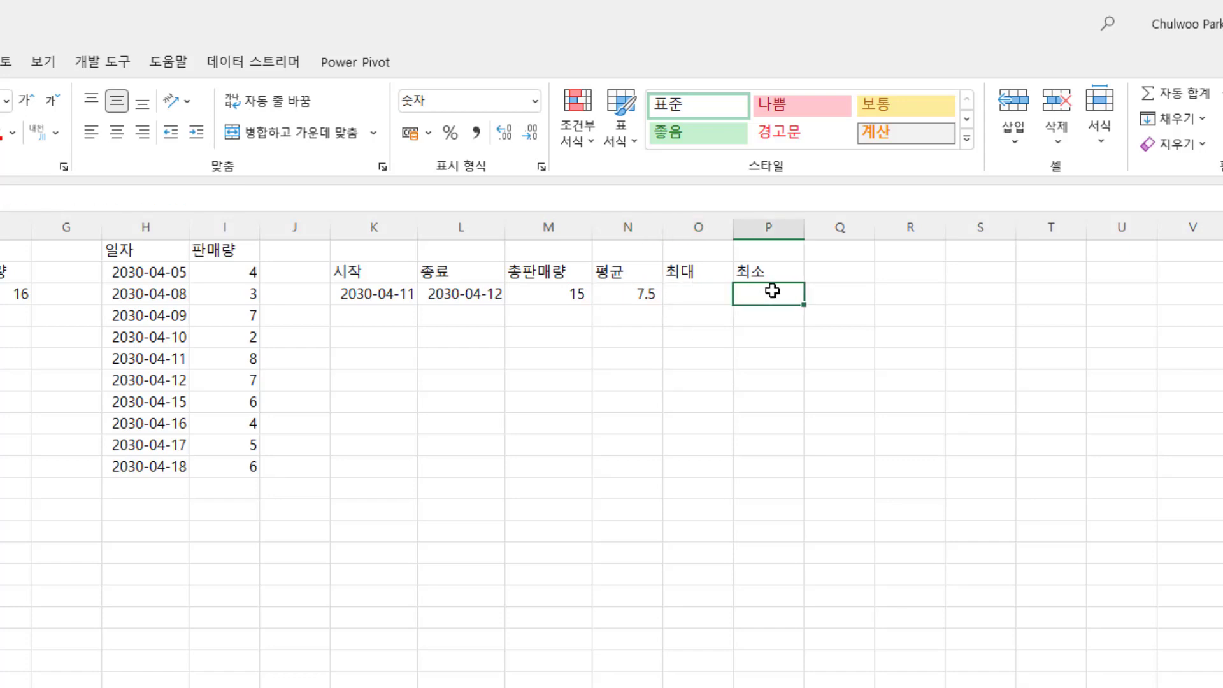
# Make the references in the first XLOOKUP of N3's AVERAGE formula absolute as $K$3, $H$2:$H$11 and I2:$I$11.
pyautogui.click(616, 295)
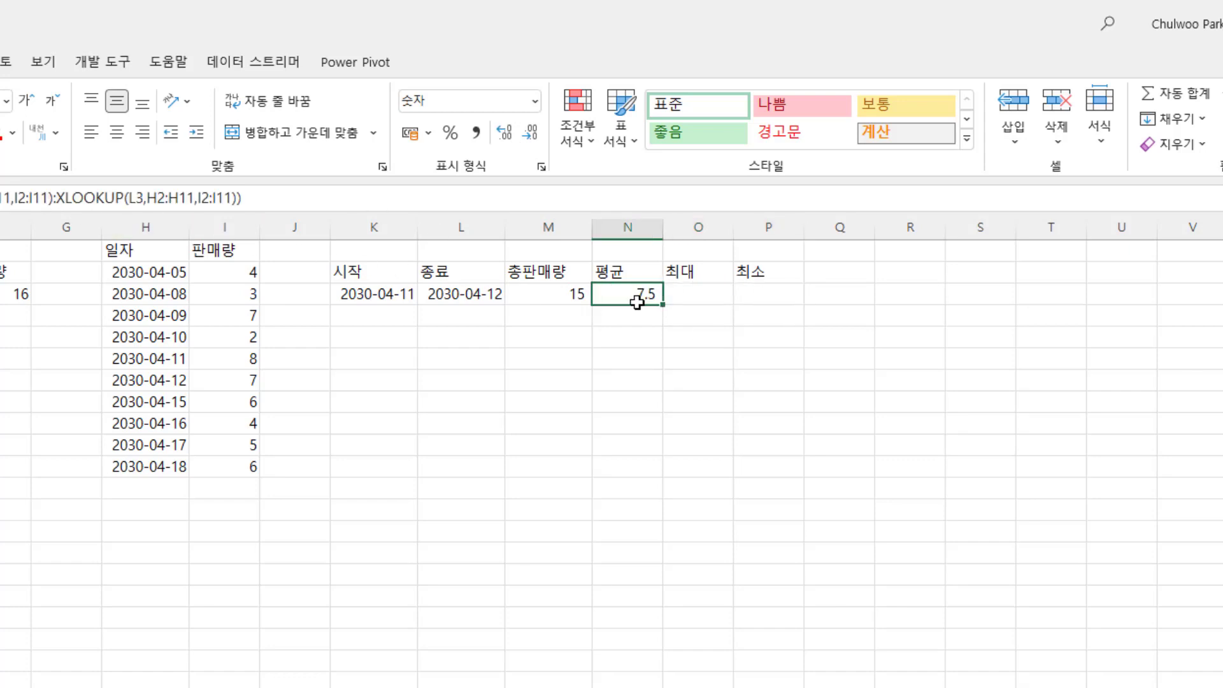
pyautogui.doubleClick(635, 297)
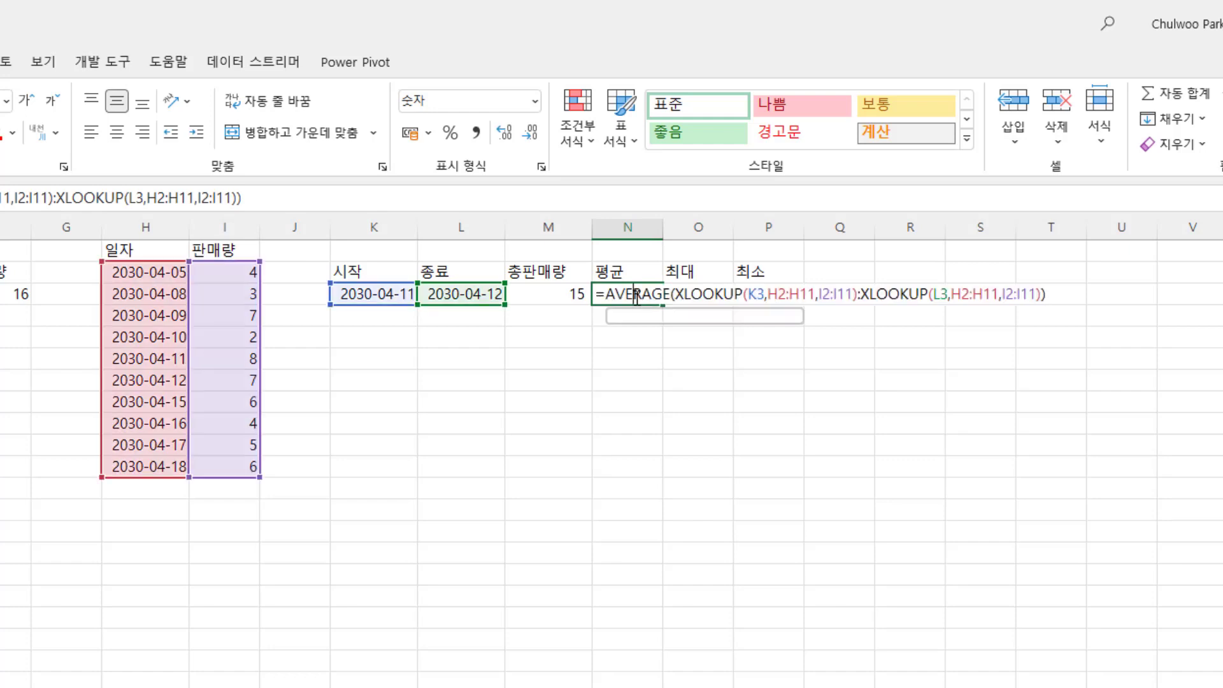
pyautogui.click(755, 295)
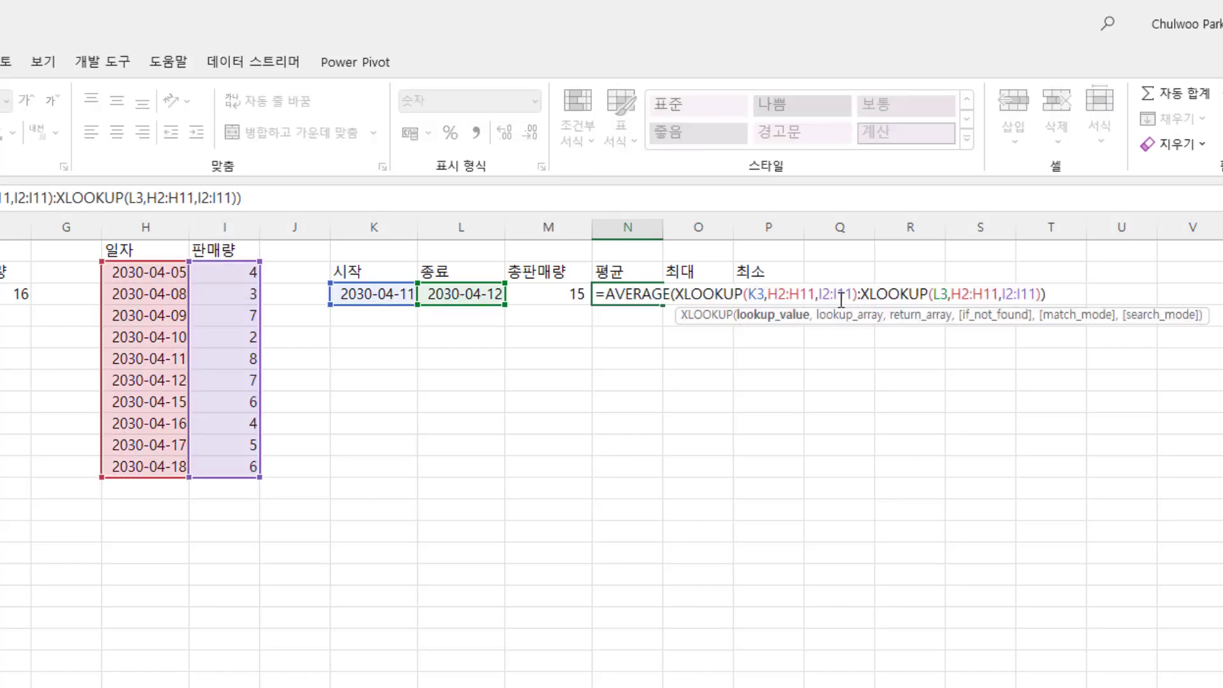
pyautogui.press('F4')
pyautogui.click(804, 297)
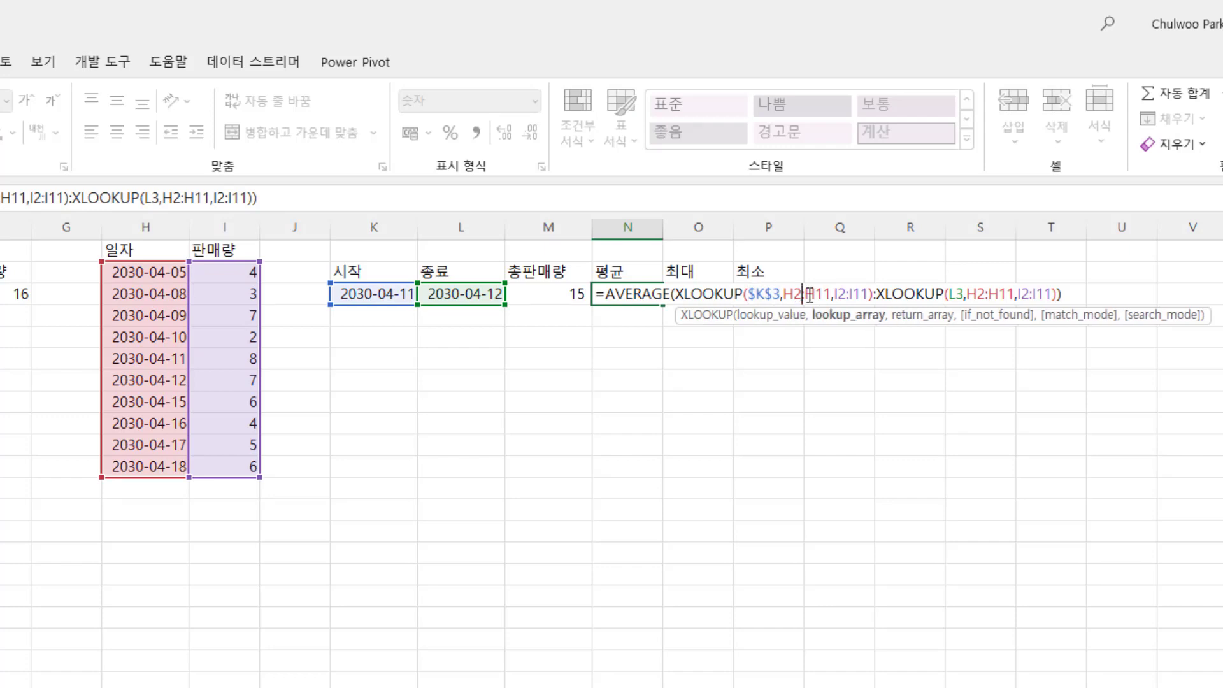
pyautogui.press('F4')
pyautogui.click(834, 295)
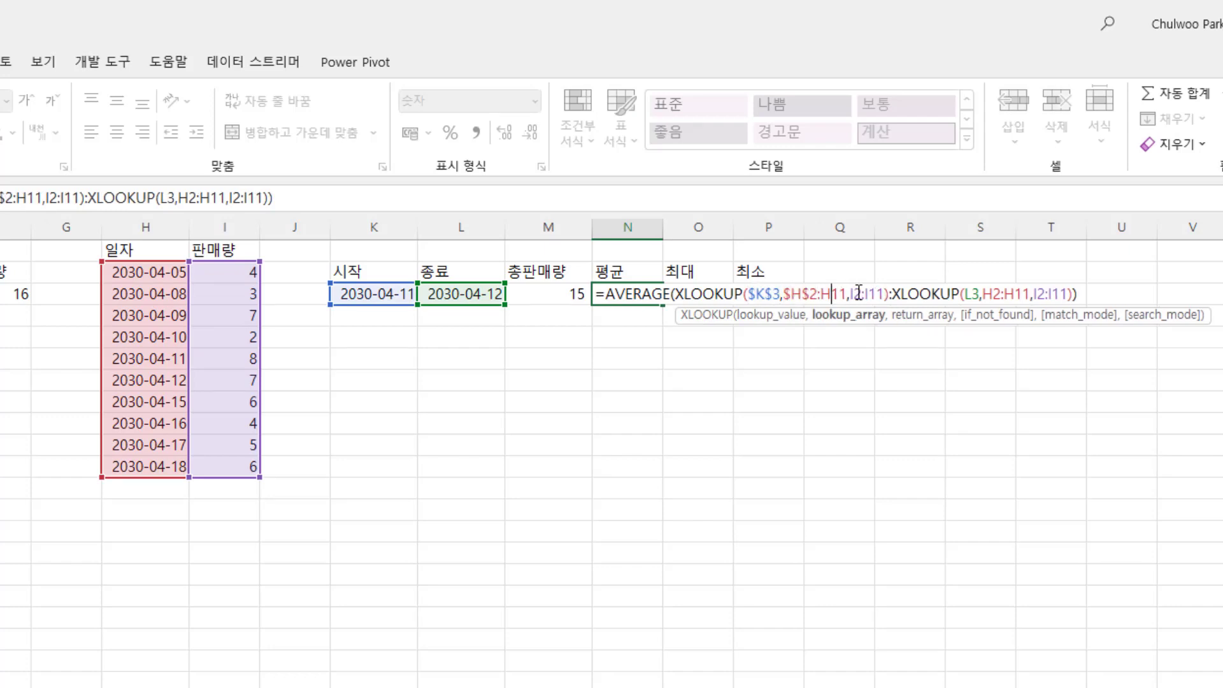
pyautogui.press('F4')
pyautogui.click(889, 295)
pyautogui.press('F4')
# Make the second XLOOKUP's references in N3 absolute as $L$3, $H$2:$H$11 and $I$2:$I$11, and commit the formula.
pyautogui.click(1005, 295)
pyautogui.press('F4')
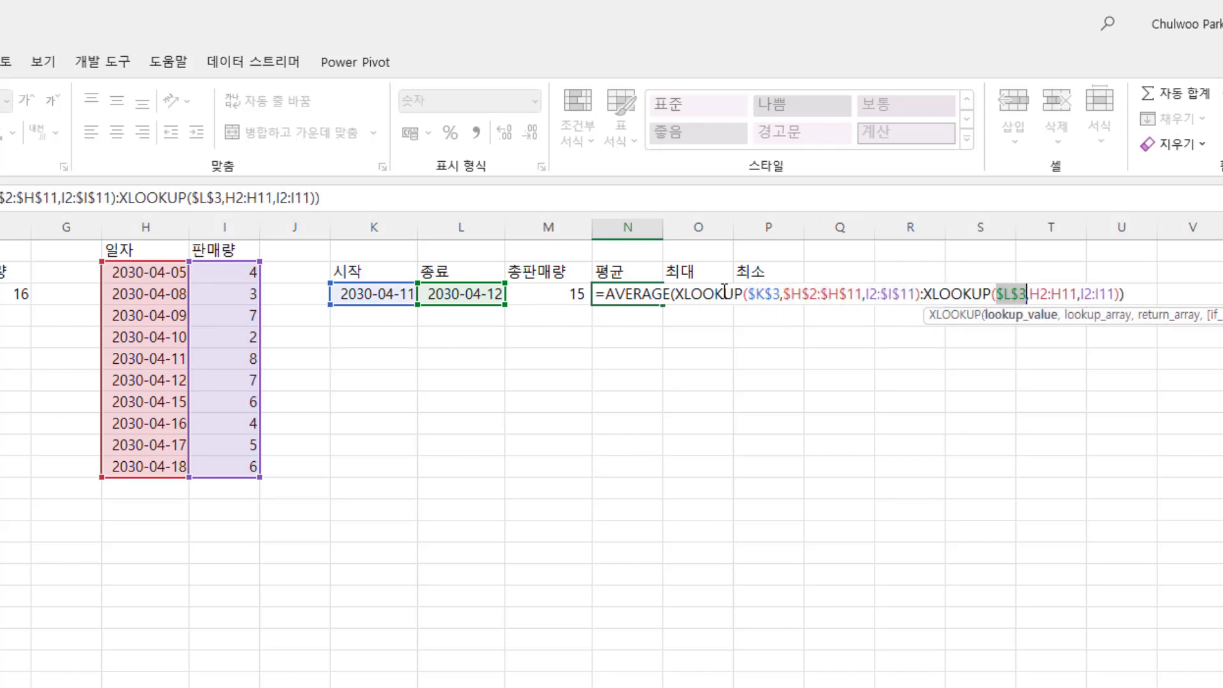
pyautogui.click(1052, 295)
pyautogui.press('F4')
pyautogui.click(1124, 295)
pyautogui.press('F4')
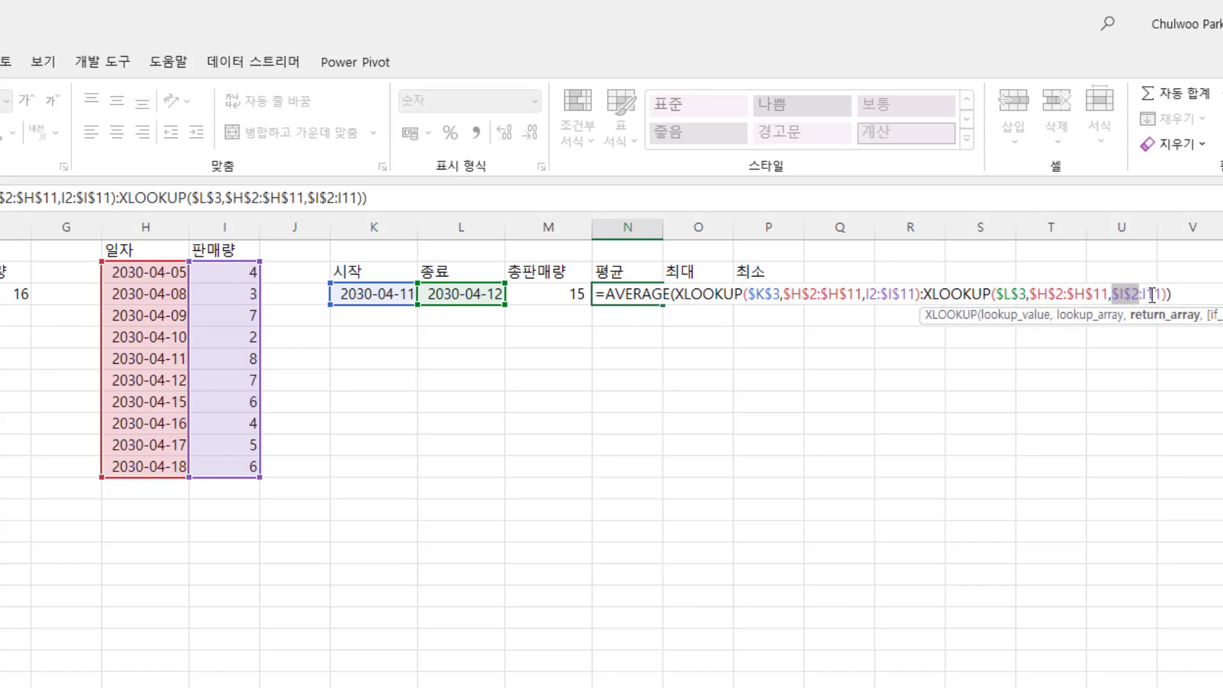
pyautogui.click(1153, 295)
pyautogui.press('F4')
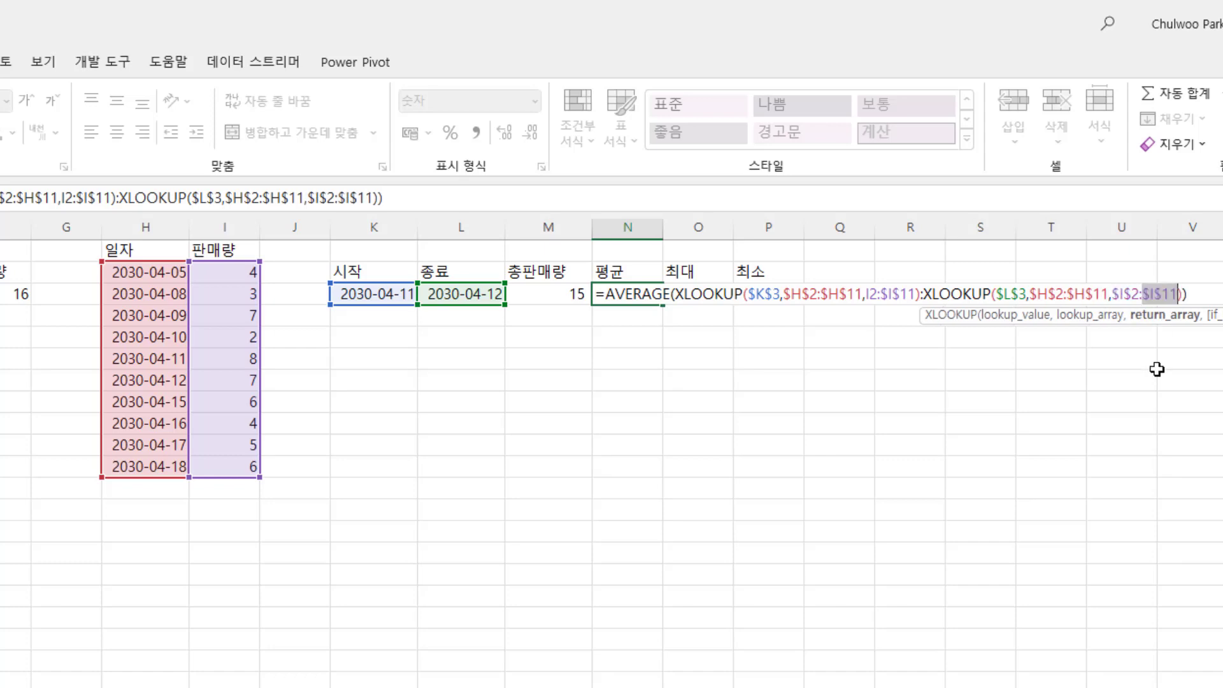
pyautogui.press('Return')
# Copy the average formula from N3 into the maximum cell O3 and the minimum cell P3.
pyautogui.click(621, 293)
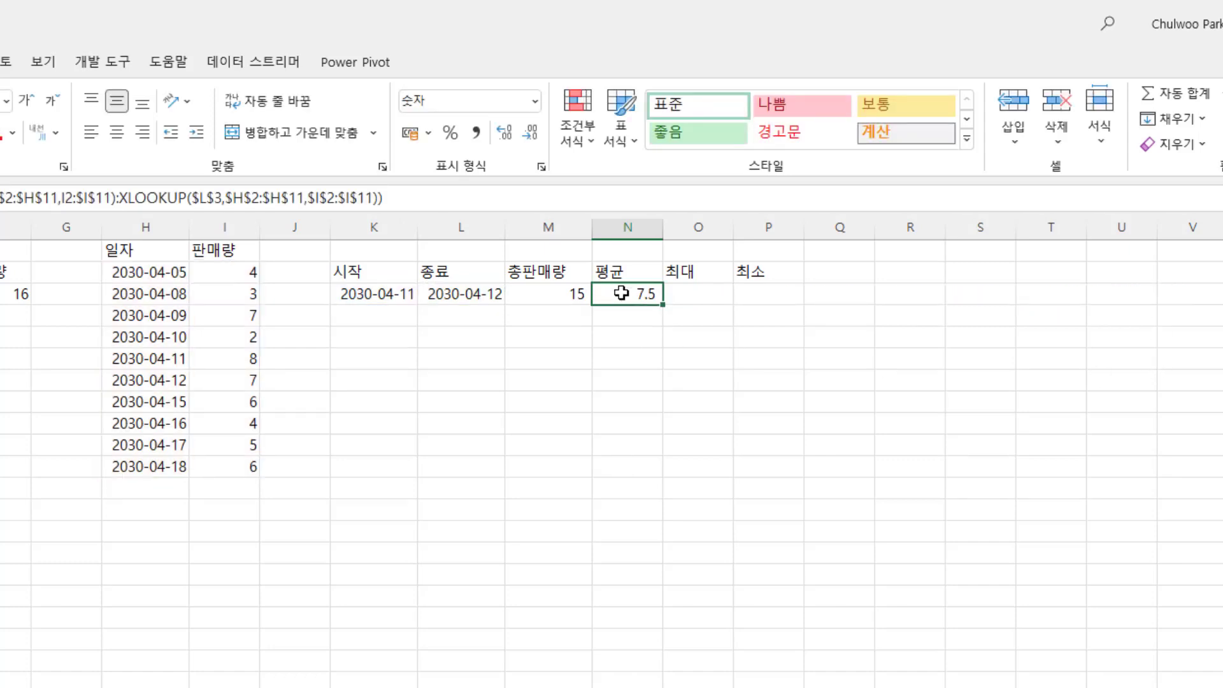
pyautogui.hotkey('ctrl', 'c')
pyautogui.click(686, 293)
pyautogui.hotkey('ctrl', 'v')
pyautogui.click(766, 293)
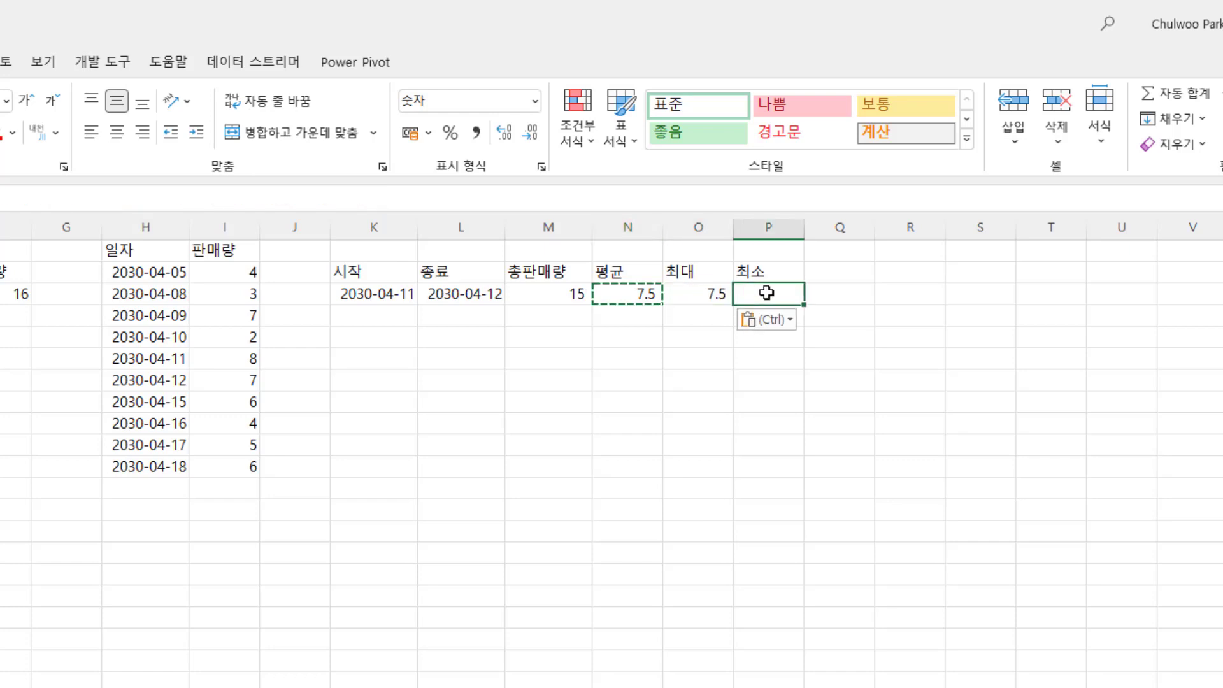
pyautogui.hotkey('ctrl', 'v')
# Replace AVERAGE with MAX in the formula in O3.
pyautogui.click(704, 293)
pyautogui.doubleClick(703, 293)
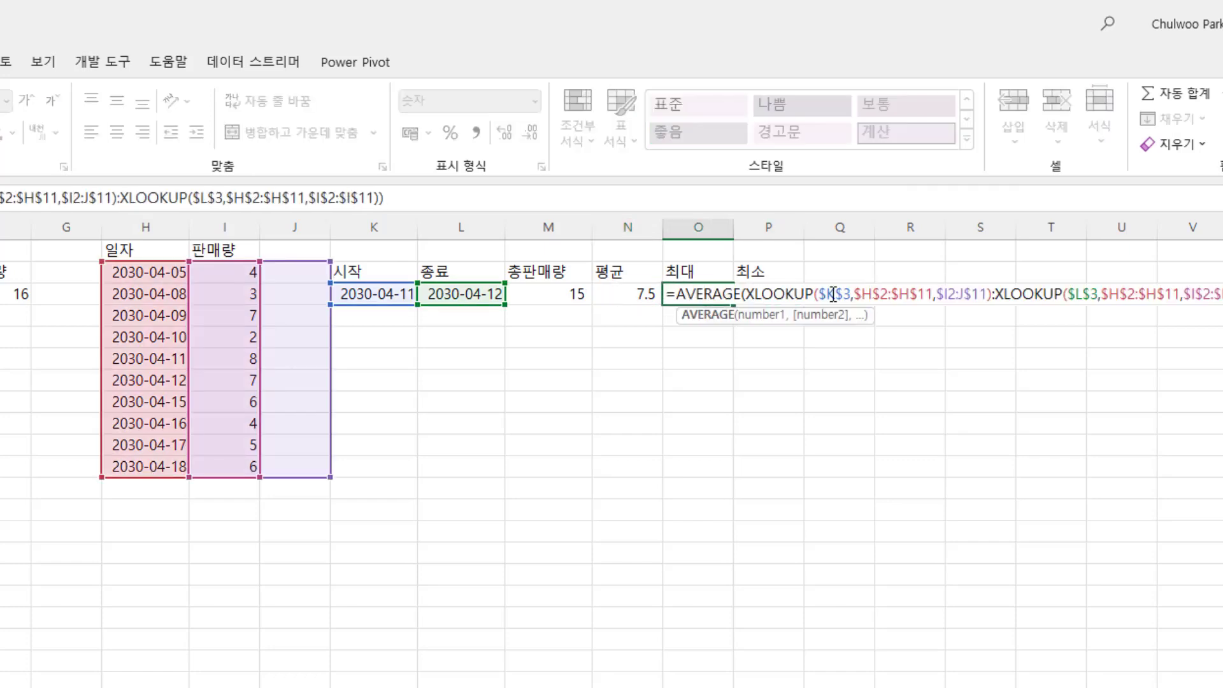
pyautogui.click(679, 295)
pyautogui.press('Delete')
pyautogui.press('Delete')
pyautogui.press('Delete')
pyautogui.press('Delete')
pyautogui.press('Delete')
pyautogui.press('Delete')
pyautogui.press('Delete')
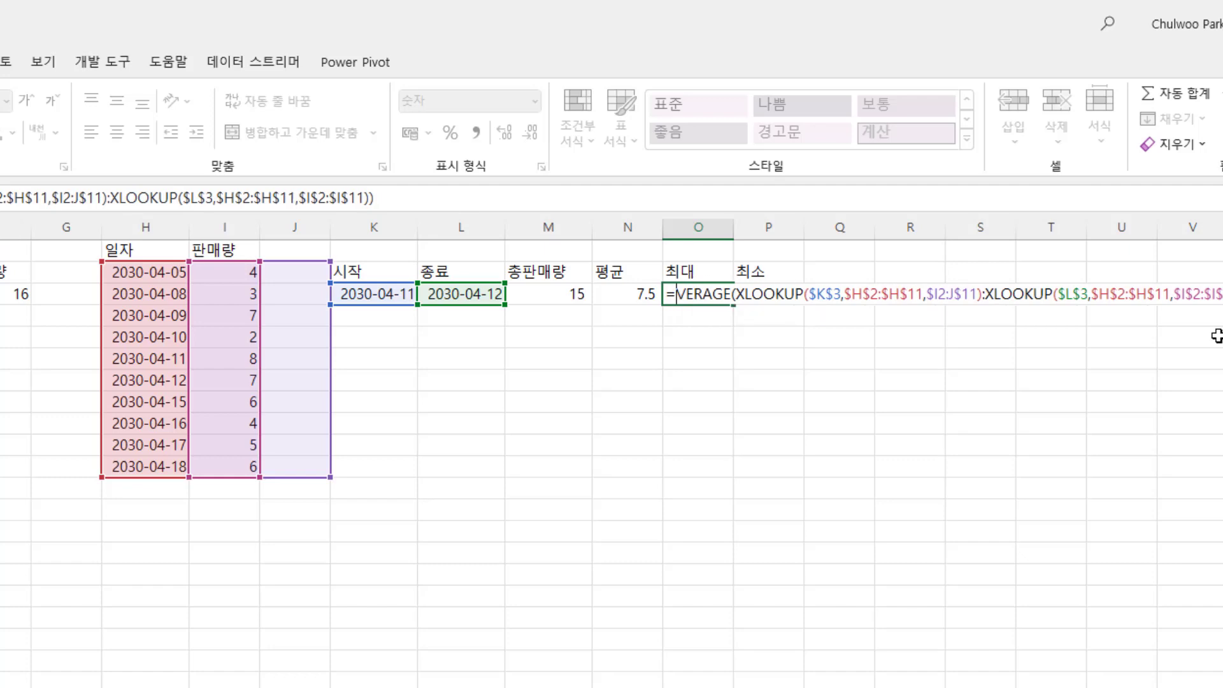
pyautogui.write('max')
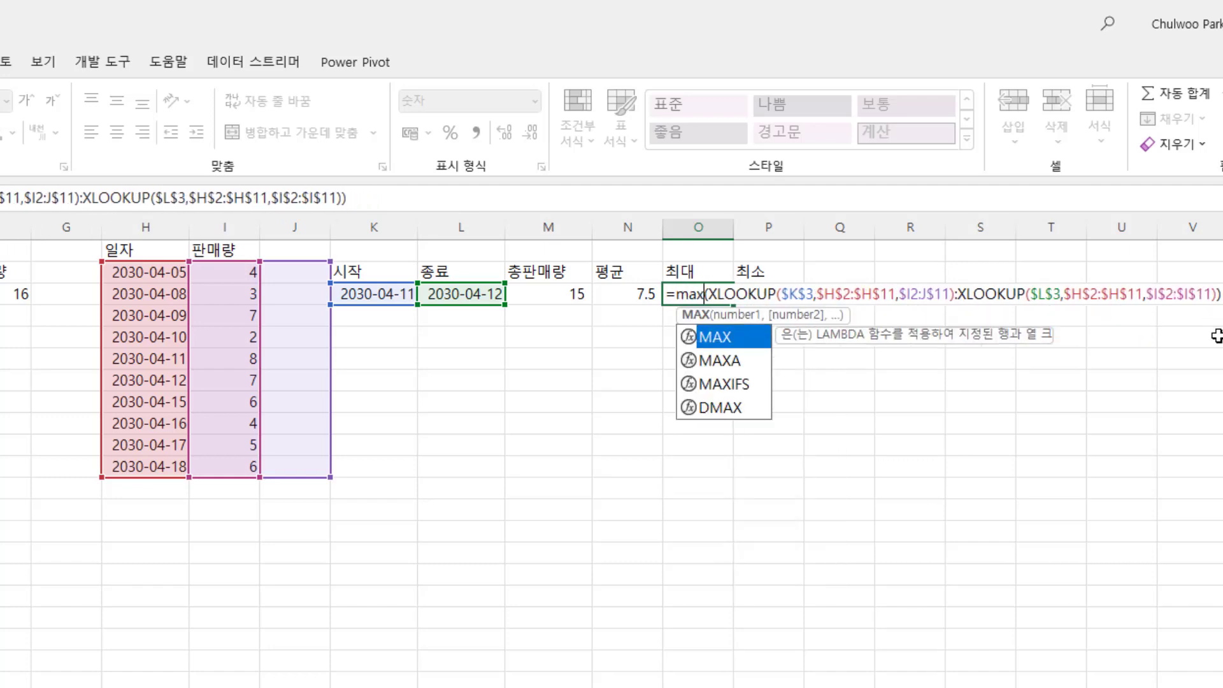
pyautogui.press('Return')
# Replace AVERAGE with MIN in the formula in P3.
pyautogui.press('Up')
pyautogui.press('Right')
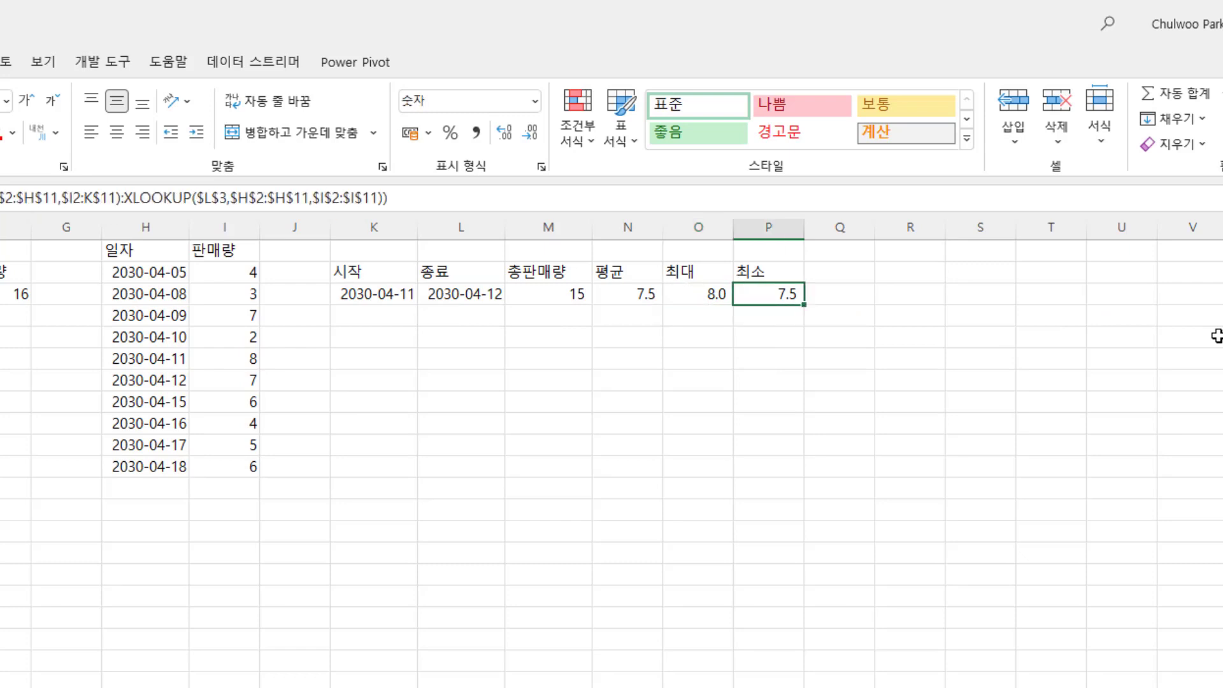
pyautogui.press('F2')
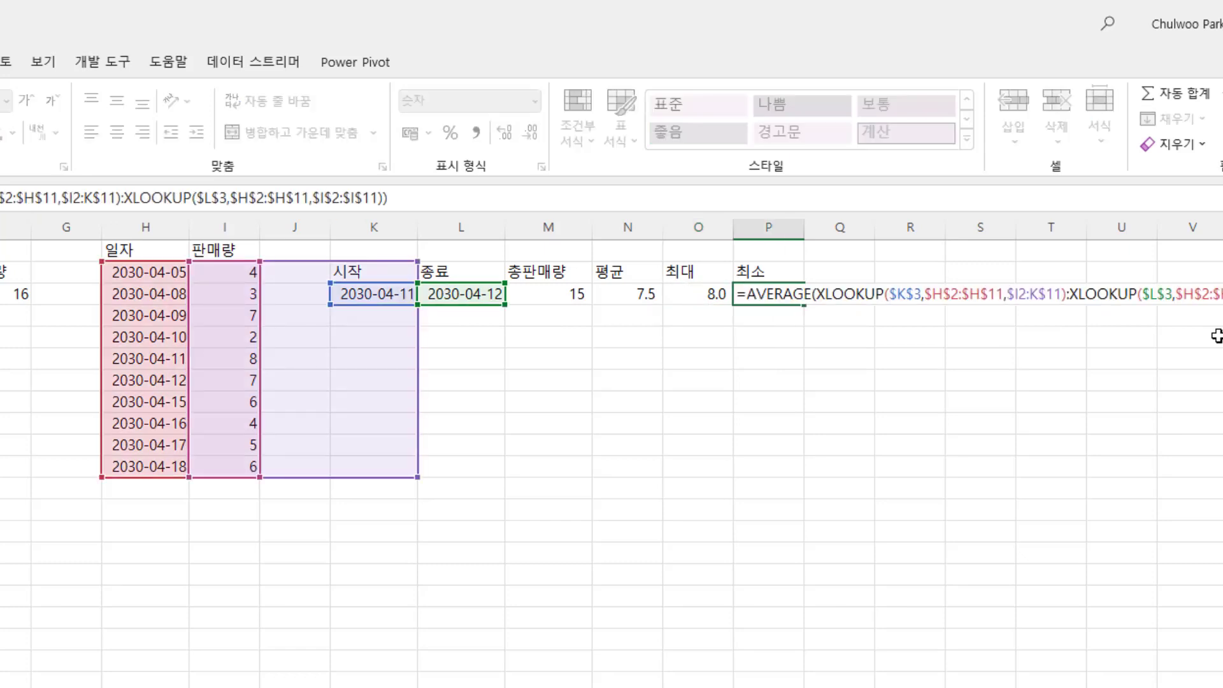
pyautogui.click(753, 296)
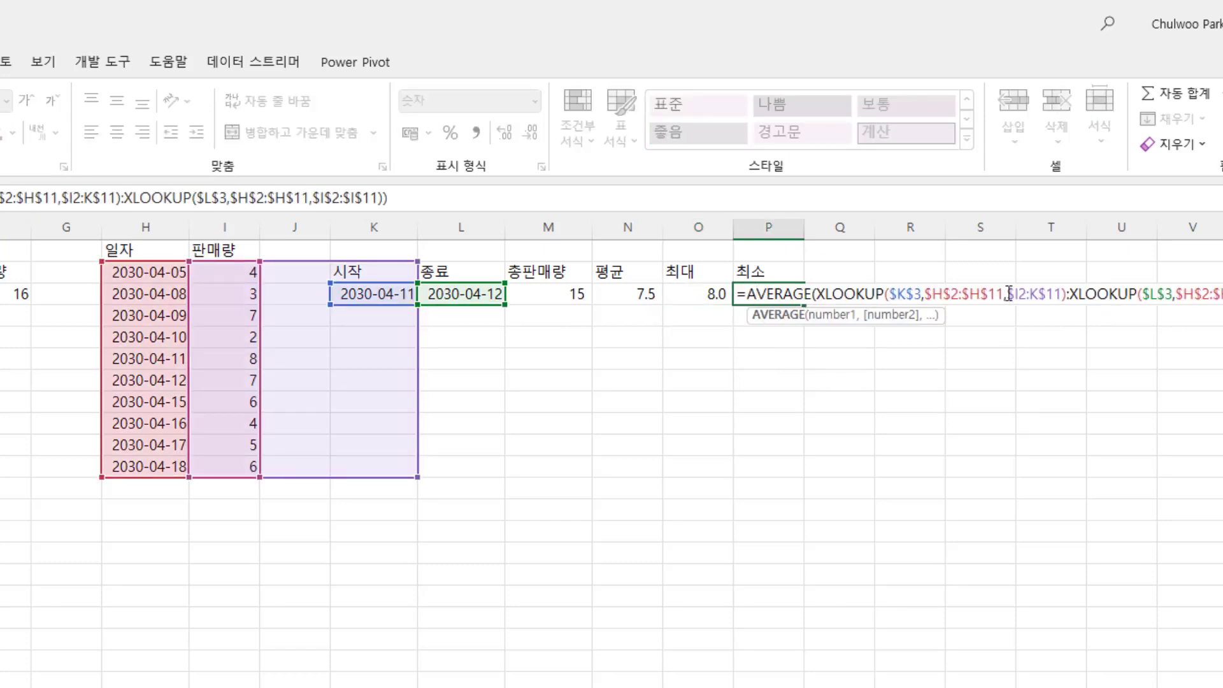
pyautogui.press('BackSpace')
pyautogui.press('Delete')
pyautogui.press('Delete')
pyautogui.press('Delete')
pyautogui.press('Delete')
pyautogui.press('Delete')
pyautogui.press('Delete')
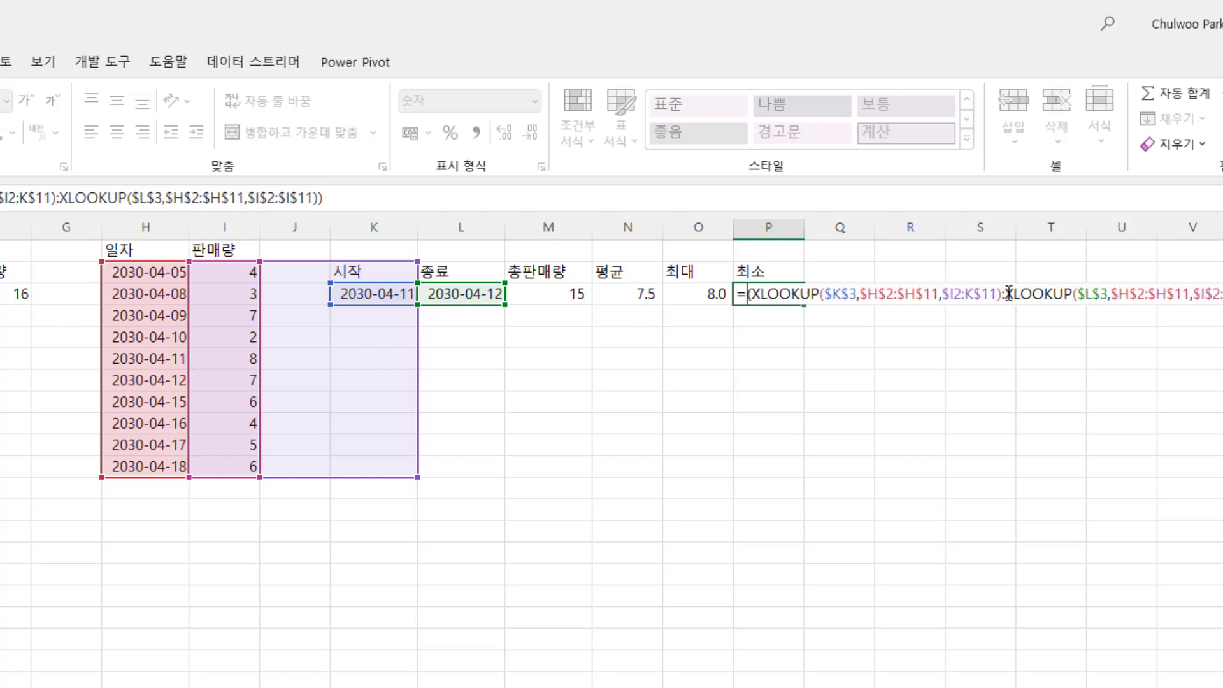
pyautogui.write('min')
pyautogui.press('Return')
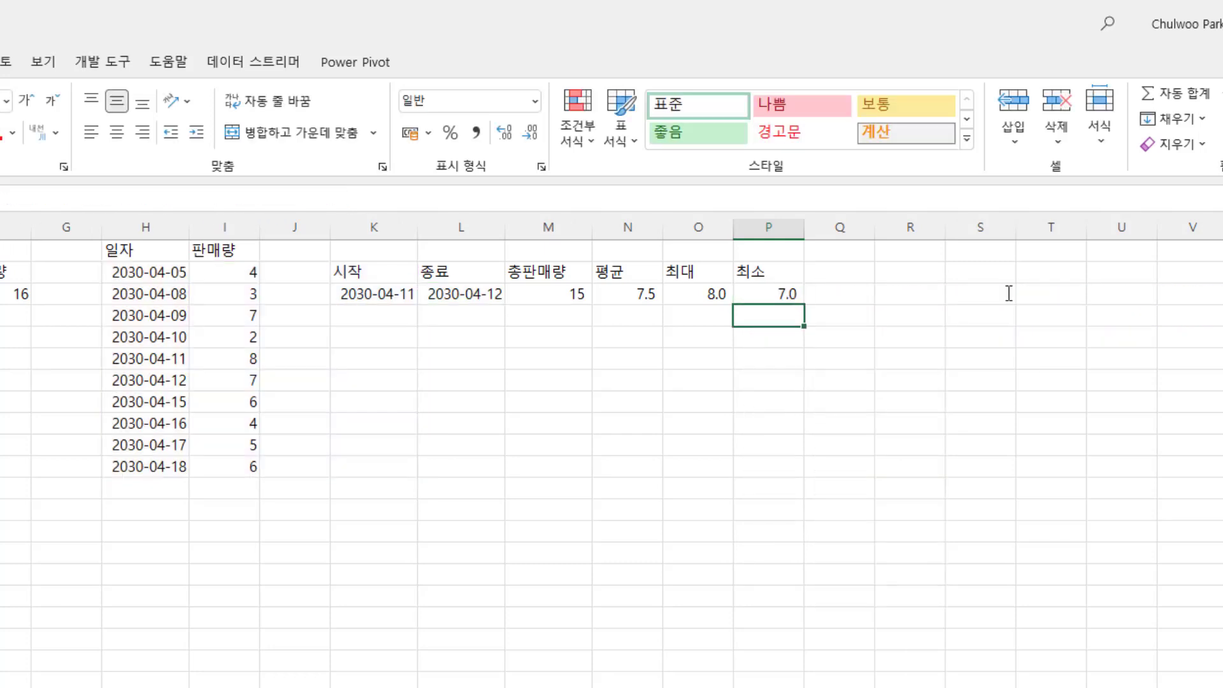
# Show the maximum and minimum in O3:P3 without decimal places.
pyautogui.moveTo(694, 294); pyautogui.dragTo(756, 294)
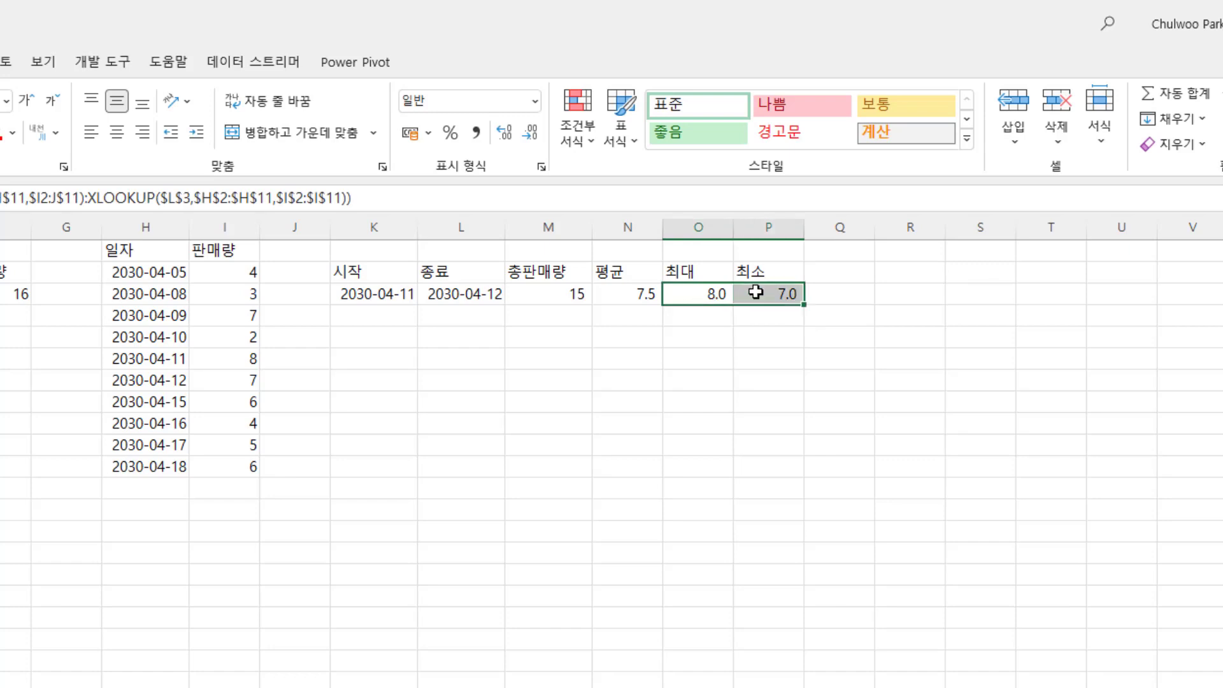
pyautogui.click(534, 135)
pyautogui.click(708, 341)
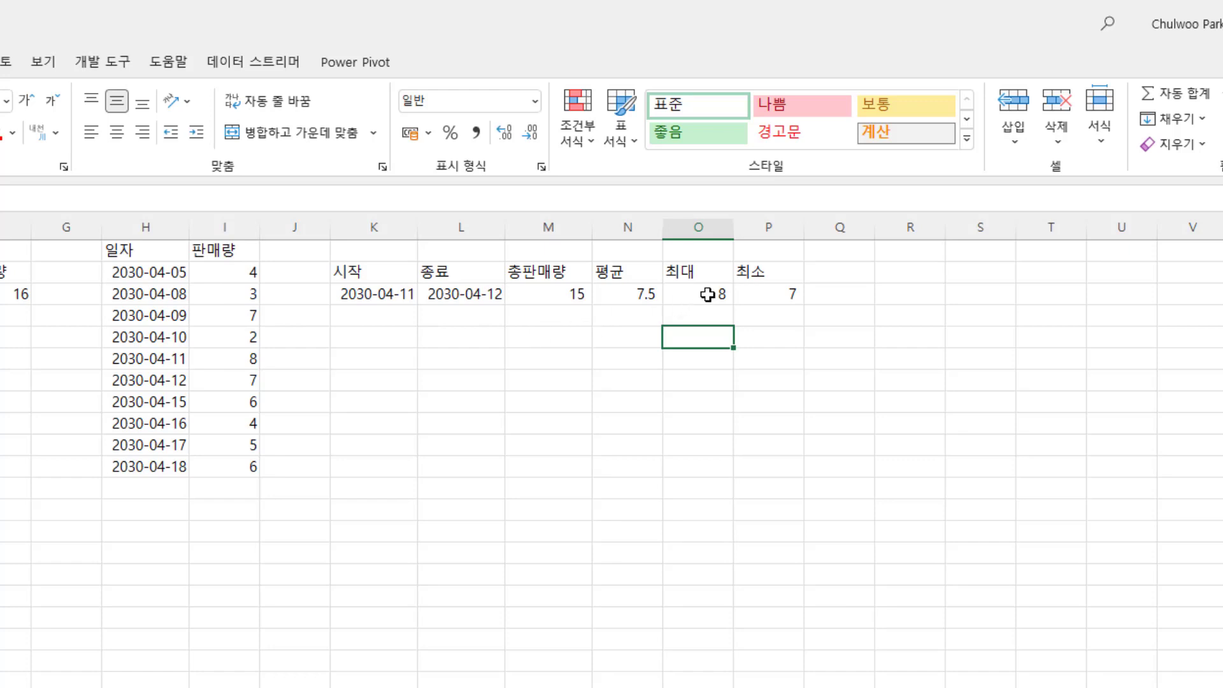
# Choose 2030-04-17 as the start date in K3 and check the period's sales cells I7:I10.
pyautogui.click(394, 295)
pyautogui.click(425, 297)
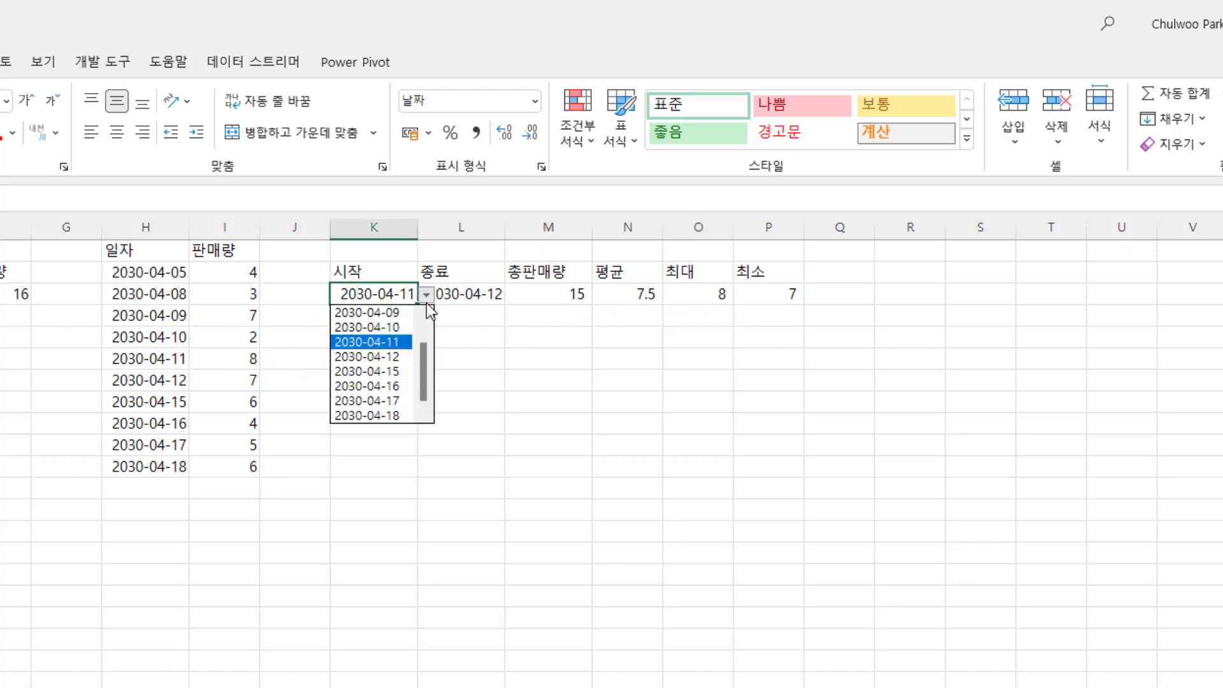
pyautogui.click(404, 401)
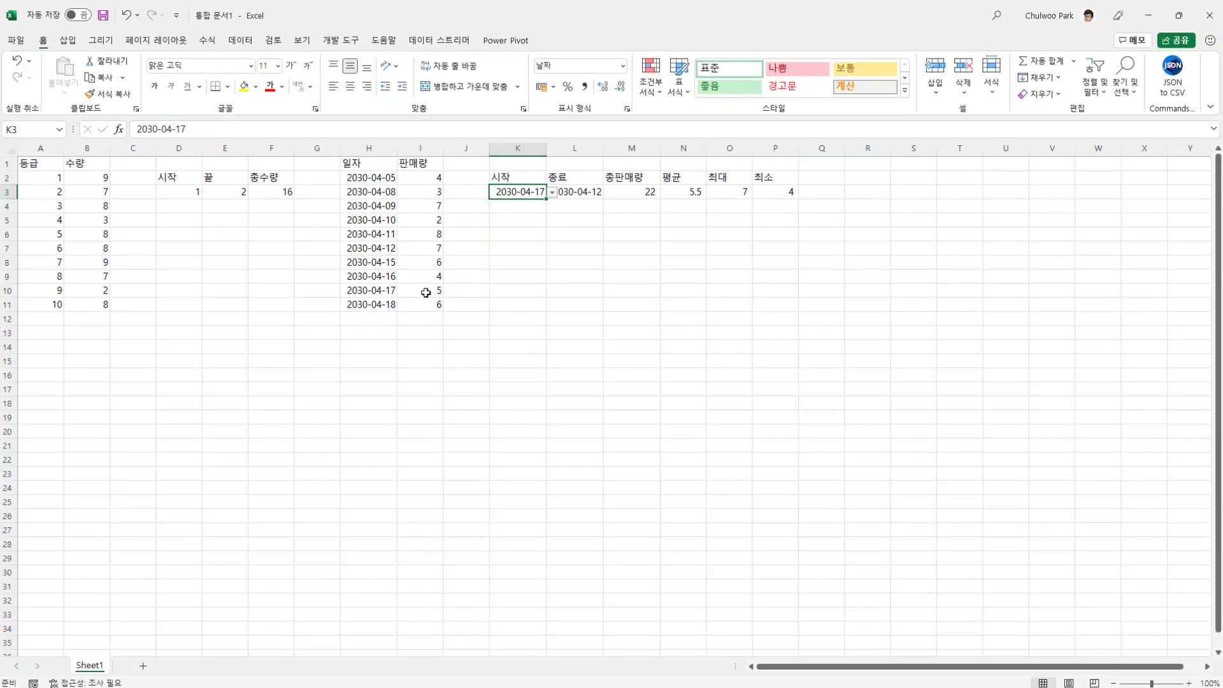
pyautogui.moveTo(211, 445); pyautogui.dragTo(231, 398)
pyautogui.moveTo(427, 259); pyautogui.dragTo(424, 246)
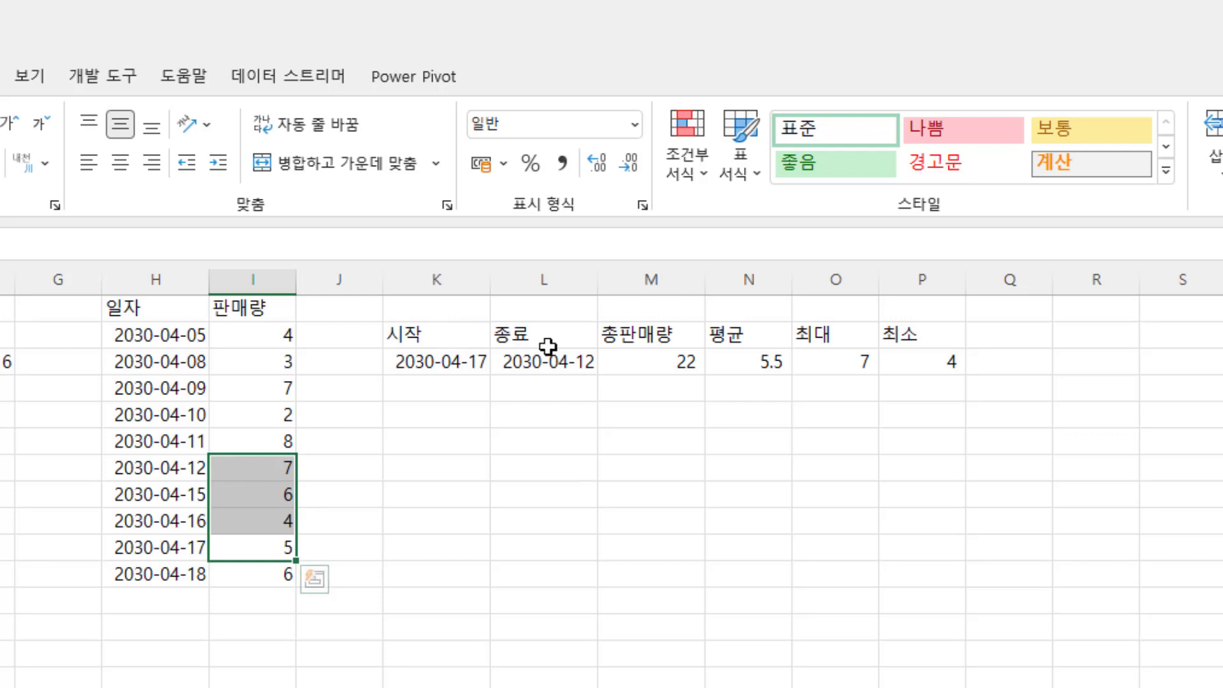
# Choose 2030-04-05 as both the start date in K3 and the end date in L3.
pyautogui.click(438, 367)
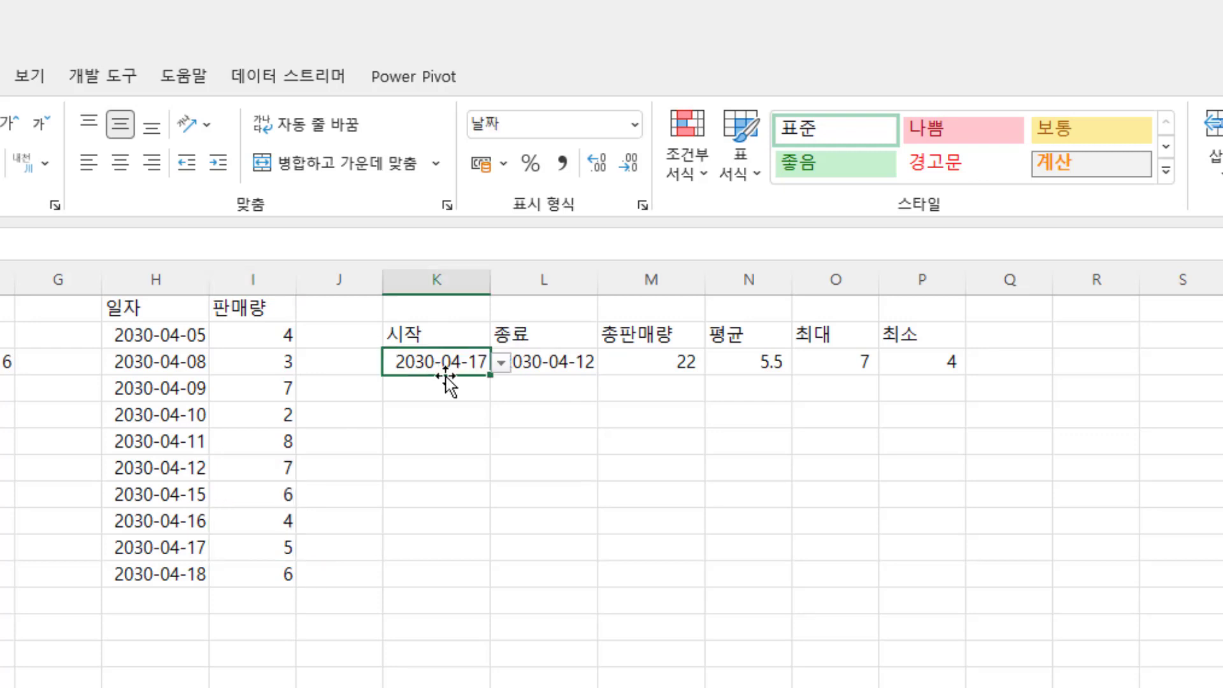
pyautogui.click(501, 363)
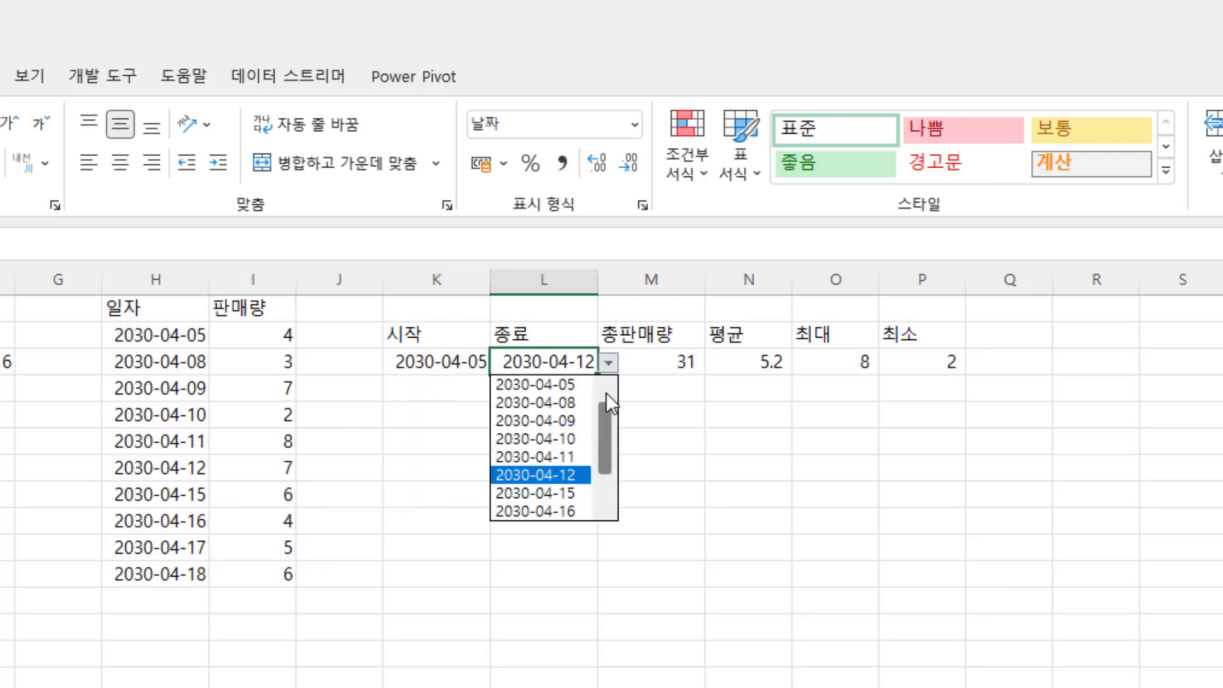
pyautogui.click(583, 386)
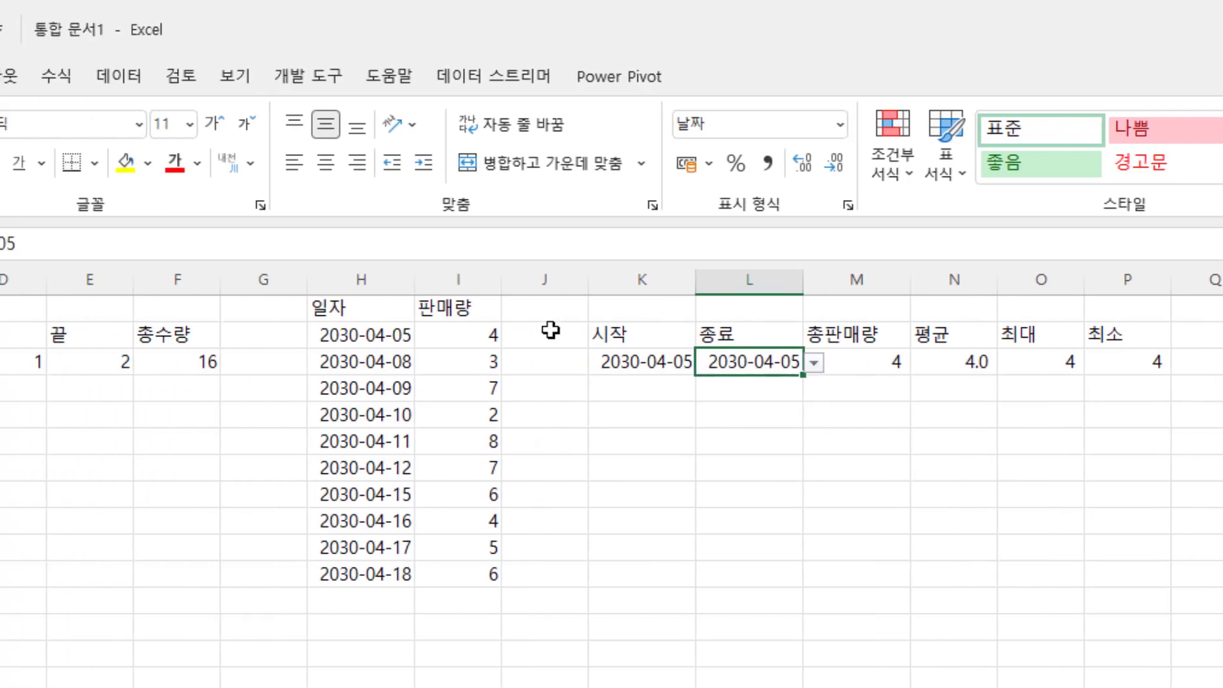
# Set the end grade in E3 to 1 and check the matching grade and quantity in A2:B2.
pyautogui.click(356, 368)
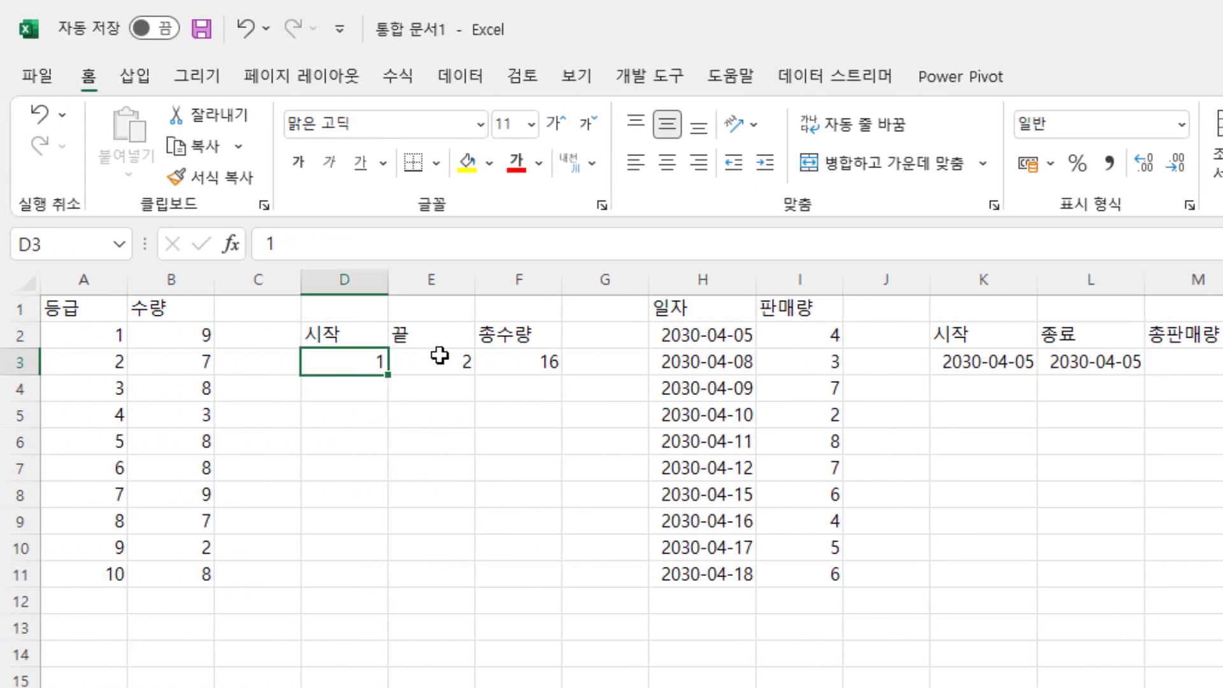
pyautogui.click(459, 360)
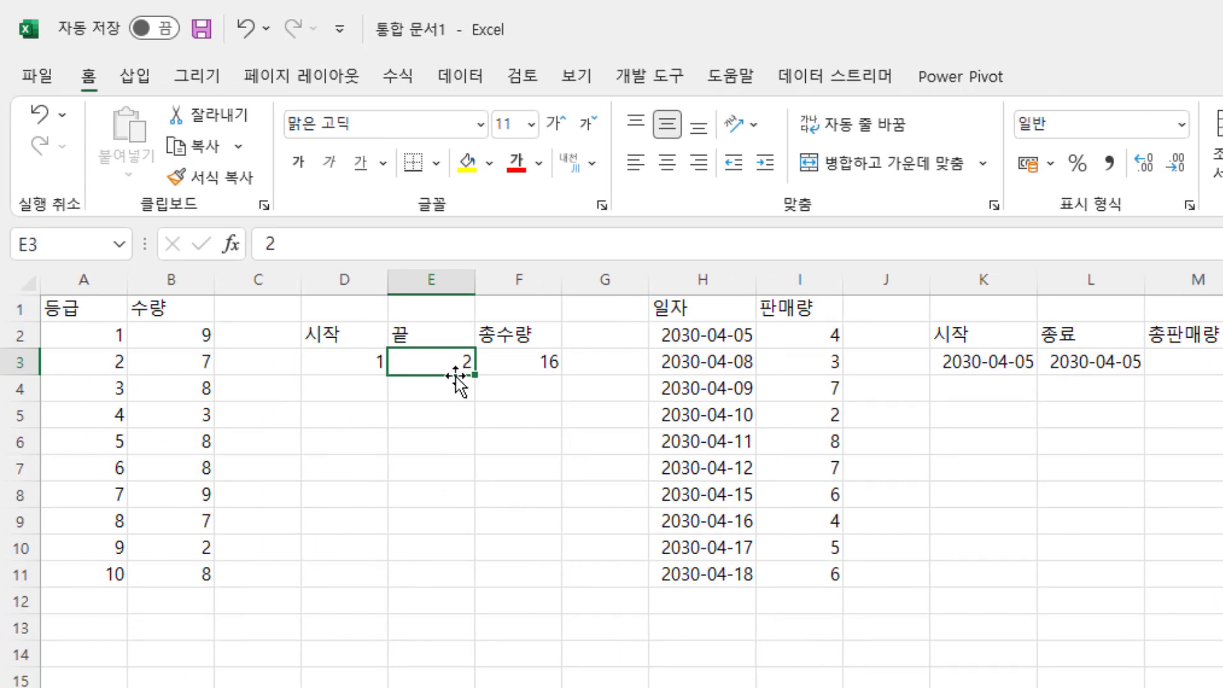
pyautogui.write('1')
pyautogui.press('Return')
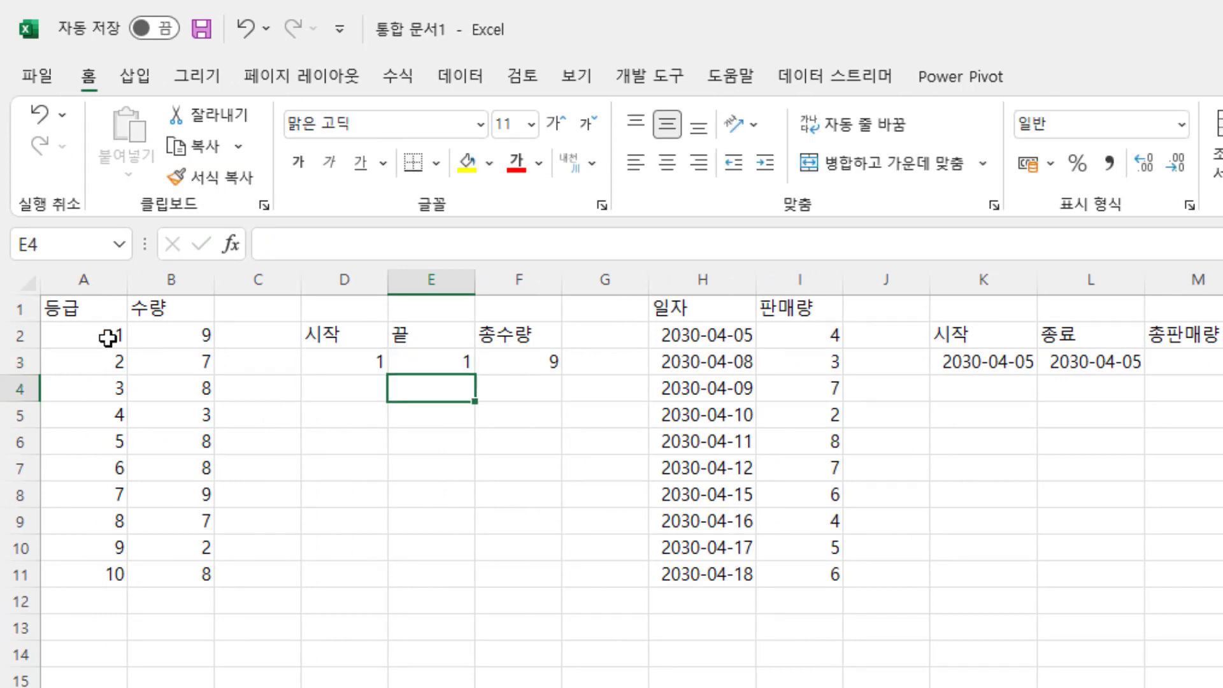
pyautogui.moveTo(107, 337); pyautogui.dragTo(172, 338)
pyautogui.click(355, 411)
pyautogui.click(429, 412)
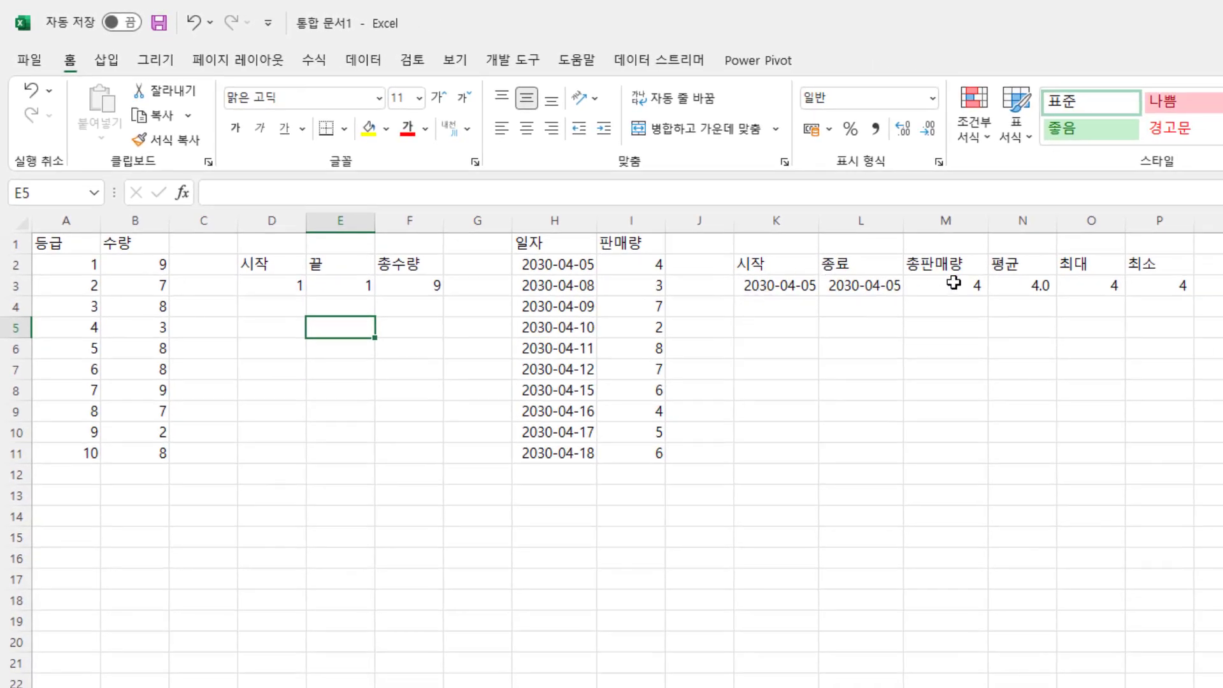
# Open the average formula in N3 to examine its two XLOOKUPs joined by a colon.
pyautogui.click(760, 286)
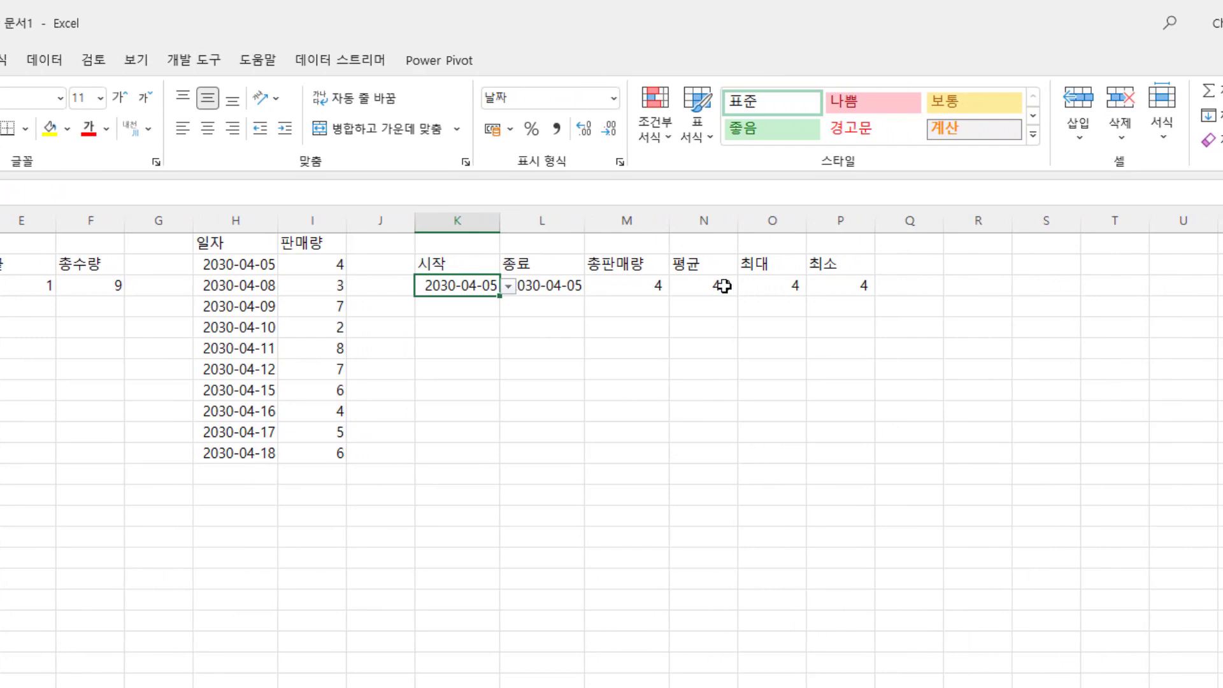
pyautogui.doubleClick(723, 286)
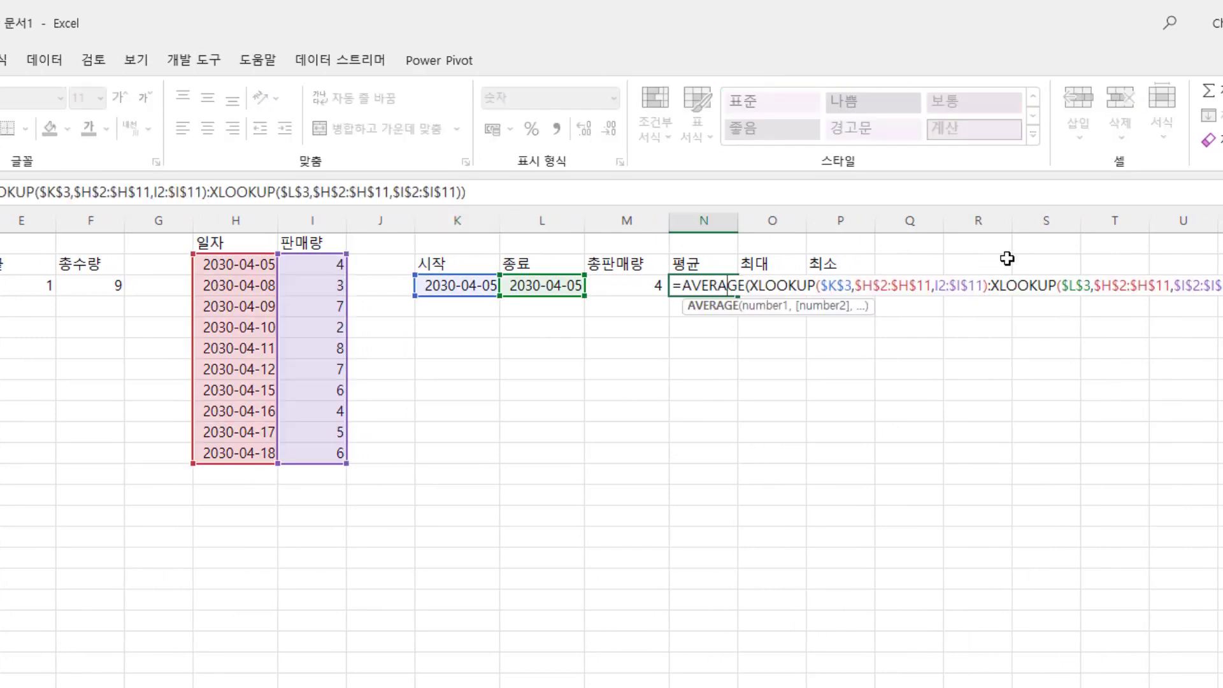